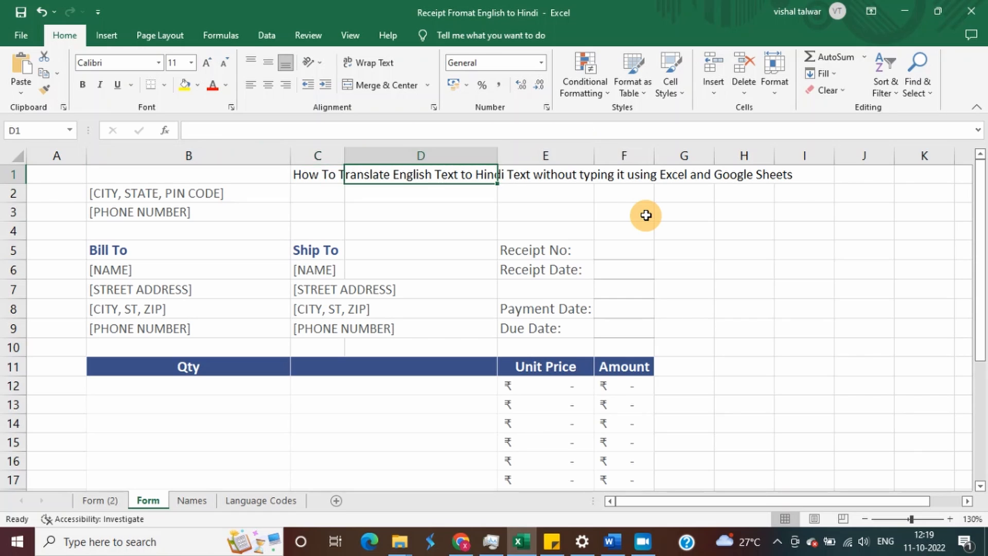
# Step: Examine the address, Bill To, Ship To, receipt and date fields of the receipt on the Form sheet
pyautogui.press('Left')
pyautogui.press('Down')
pyautogui.press('Up')
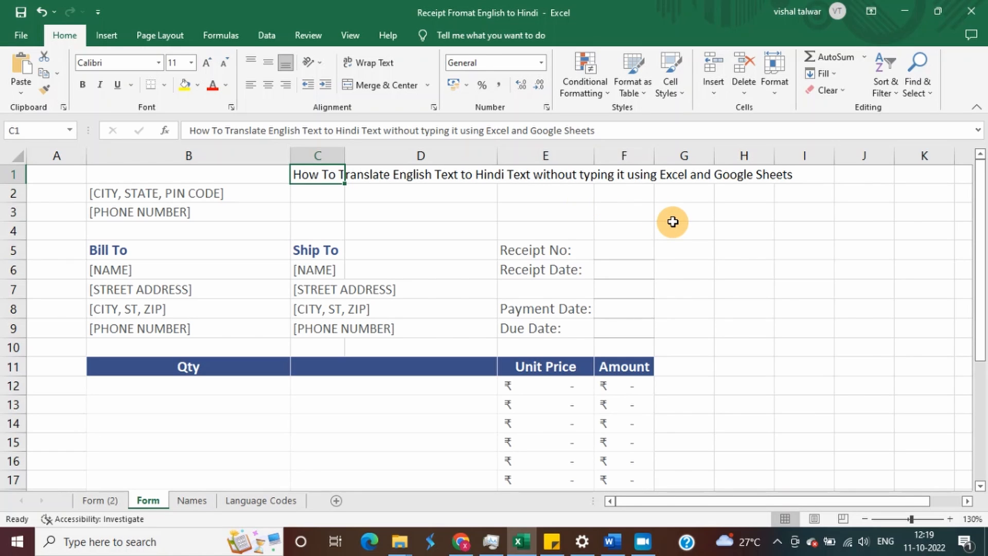
pyautogui.press('Left')
pyautogui.press('Left')
pyautogui.press('Down')
pyautogui.press('Right')
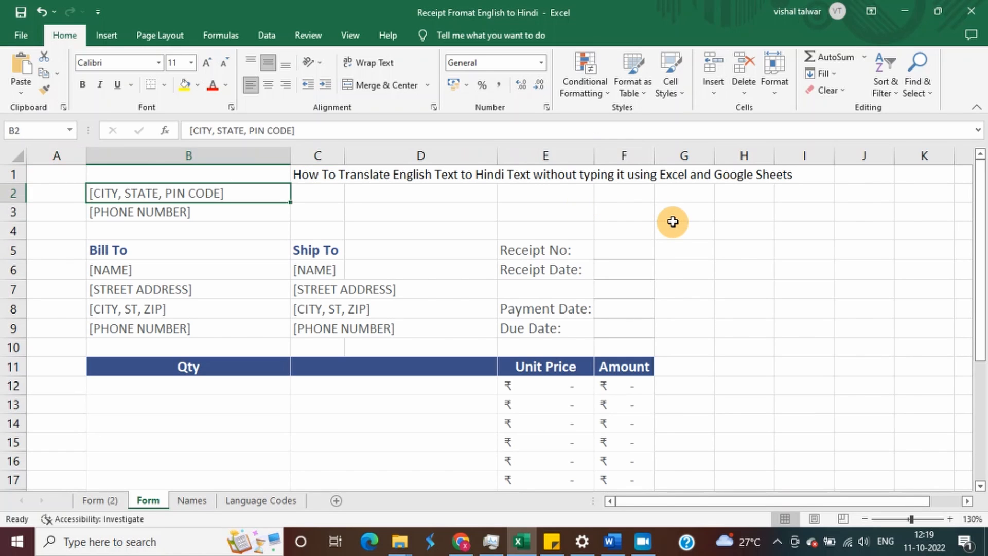
pyautogui.press('Down')
pyautogui.press('Down')
pyautogui.press('Down')
pyautogui.press('Down')
pyautogui.press('Down')
pyautogui.press('Down')
pyautogui.press('Down')
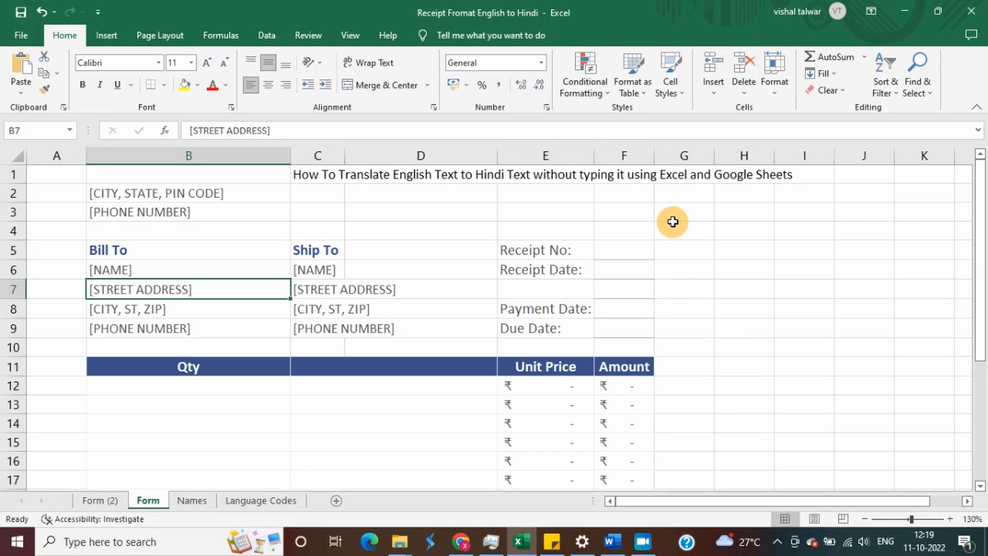
pyautogui.press('Right')
pyautogui.press('Right')
pyautogui.press('Right')
pyautogui.press('Right')
pyautogui.press('Right')
pyautogui.press('Right')
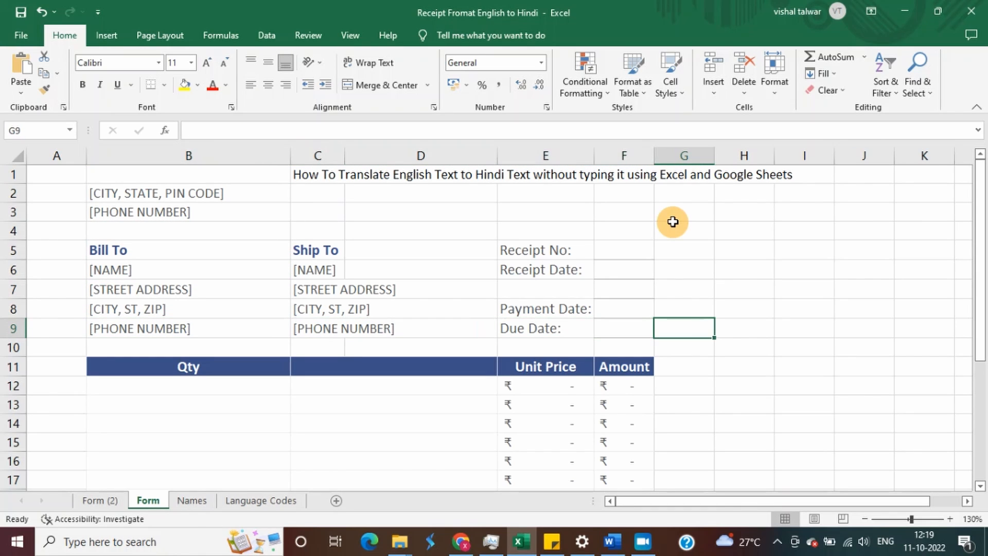
pyautogui.press('Up')
pyautogui.press('Up')
pyautogui.press('Up')
pyautogui.press('Up')
pyautogui.press('Up')
pyautogui.press('Up')
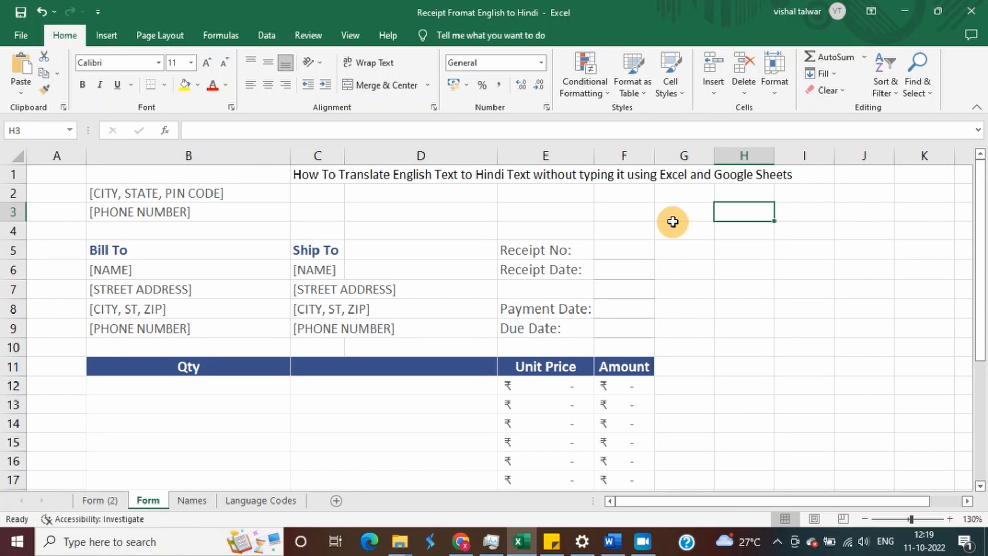
# Step: Delete the title text in cell C1 of the Form sheet
pyautogui.press('Left')
pyautogui.press('Left')
pyautogui.press('Left')
pyautogui.press('Left')
pyautogui.press('Left')
pyautogui.press('Left')
pyautogui.press('Up')
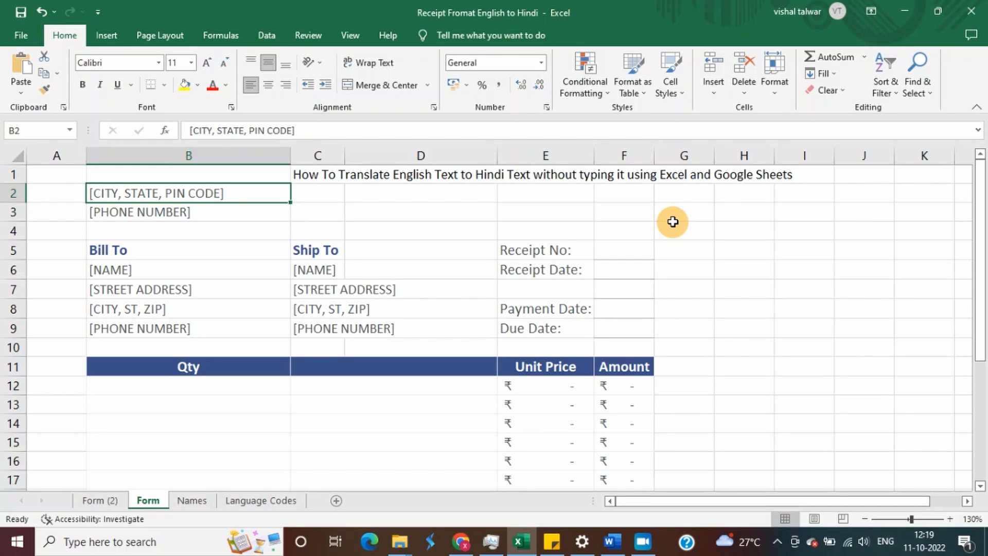
pyautogui.press('Up')
pyautogui.press('Right')
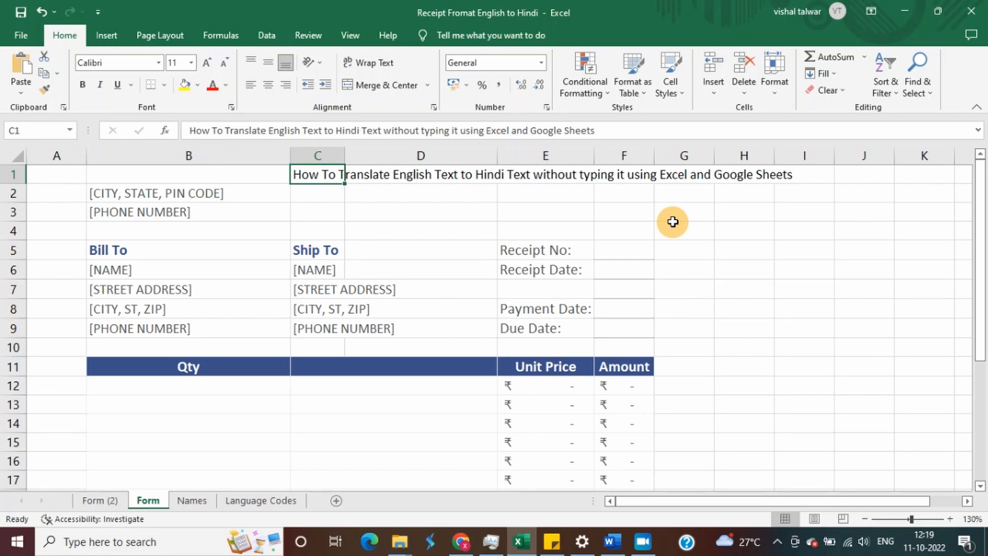
pyautogui.press('Delete')
# Step: Review the sender details, Bill To row and Receipt No label of the receipt form
pyautogui.press('Left')
pyautogui.press('Down')
pyautogui.press('Down')
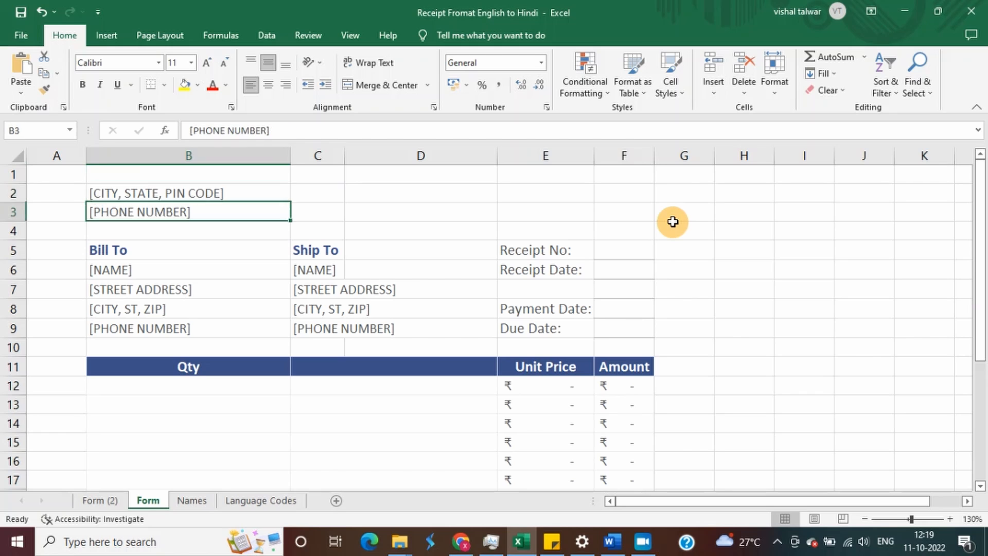
pyautogui.press('Up')
pyautogui.press('Down')
pyautogui.press('Down')
pyautogui.press('Down')
pyautogui.press('Down')
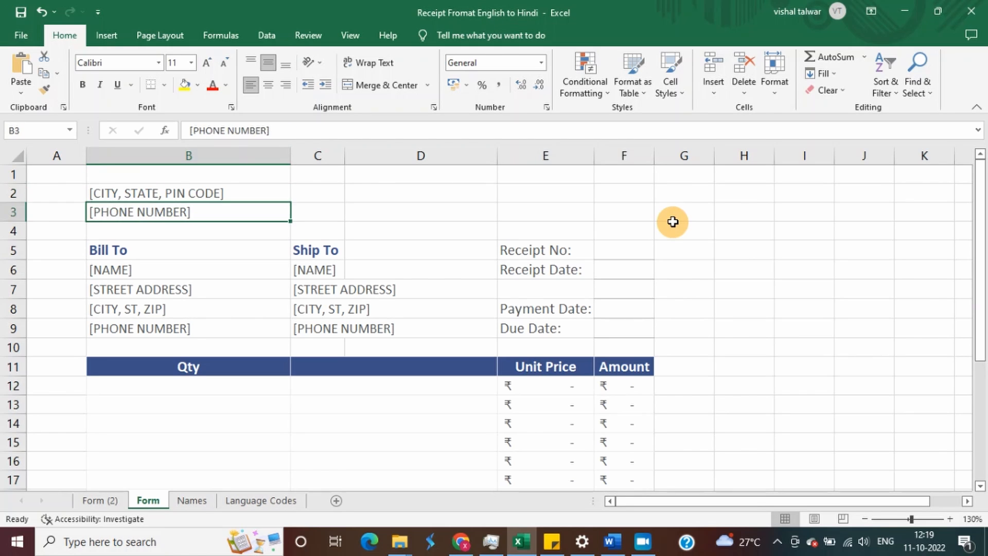
pyautogui.press('Up')
pyautogui.press('Right')
pyautogui.press('Right')
pyautogui.press('Right')
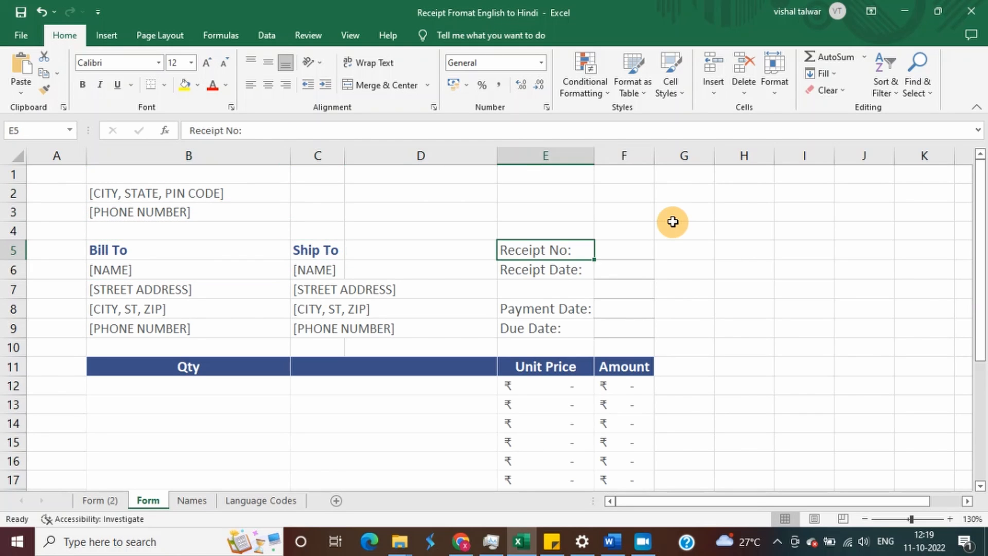
# Step: Examine the receipt's item table, totals, bank details, and terms and conditions
pyautogui.press('Down')
pyautogui.press('Down')
pyautogui.press('Down')
pyautogui.press('Down')
pyautogui.press('Down')
pyautogui.press('Down')
pyautogui.press('Down')
pyautogui.press('Down')
pyautogui.press('Down')
pyautogui.press('Down')
pyautogui.press('Down')
pyautogui.press('Down')
pyautogui.press('Down')
pyautogui.press('Down')
pyautogui.press('Down')
pyautogui.press('Down')
pyautogui.press('Down')
pyautogui.press('Down')
pyautogui.press('Down')
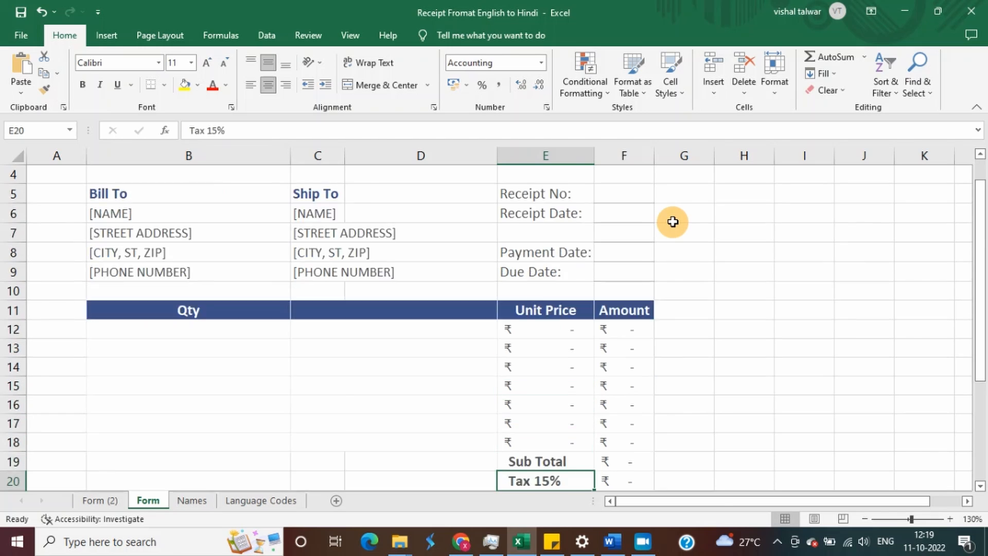
pyautogui.press('Down')
pyautogui.press('Down')
pyautogui.press('Down')
pyautogui.press('Down')
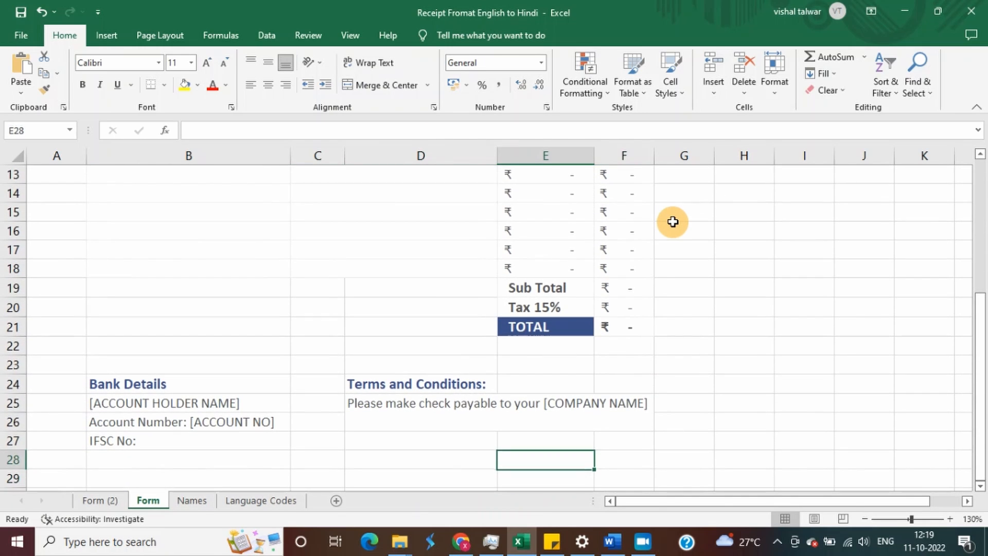
pyautogui.press('Left')
pyautogui.press('Up')
pyautogui.press('Up')
pyautogui.press('Up')
pyautogui.press('Up')
pyautogui.press('Left')
pyautogui.press('Left')
pyautogui.press('Left')
pyautogui.press('Down')
pyautogui.press('Right')
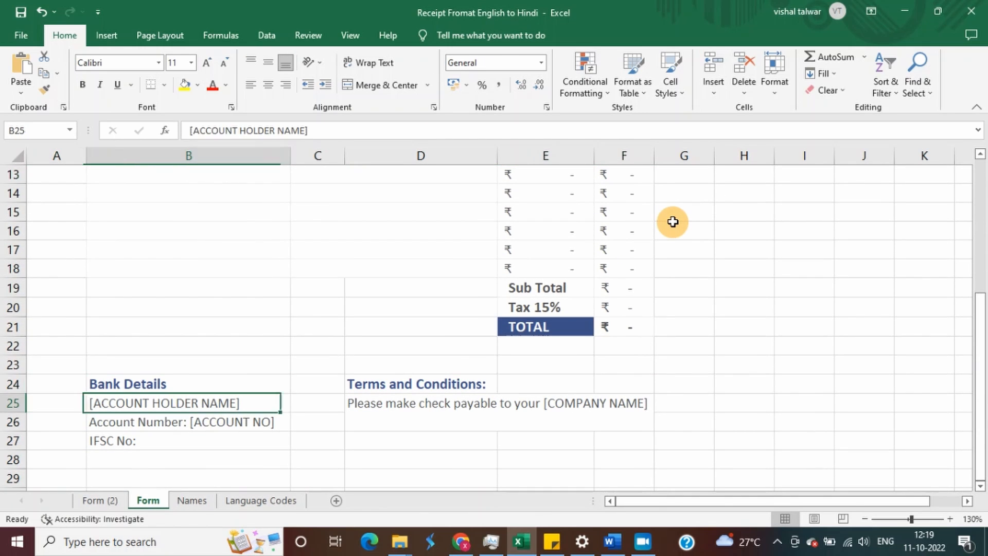
pyautogui.press('Up')
pyautogui.press('Up')
pyautogui.press('Up')
pyautogui.press('Up')
pyautogui.press('Up')
pyautogui.press('Up')
pyautogui.press('Up')
pyautogui.press('Up')
pyautogui.press('Up')
pyautogui.press('Up')
pyautogui.press('Up')
pyautogui.press('Up')
pyautogui.press('Up')
pyautogui.press('Up')
pyautogui.press('Up')
pyautogui.press('Up')
pyautogui.press('Up')
pyautogui.press('Up')
pyautogui.press('Up')
pyautogui.press('Up')
pyautogui.press('Up')
pyautogui.press('Up')
pyautogui.press('Up')
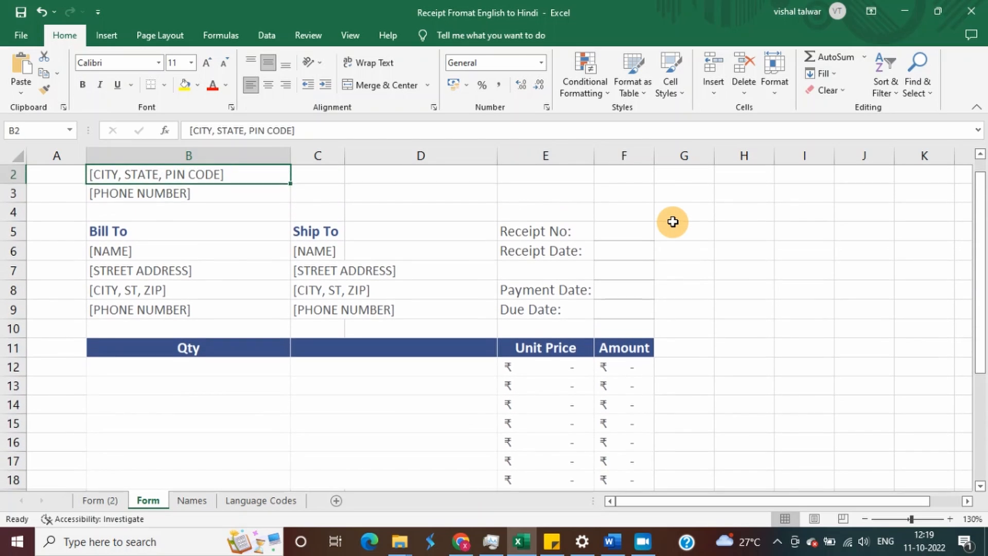
pyautogui.press('Down')
pyautogui.press('Down')
pyautogui.press('Up')
pyautogui.press('Up')
pyautogui.press('Up')
pyautogui.press('Down')
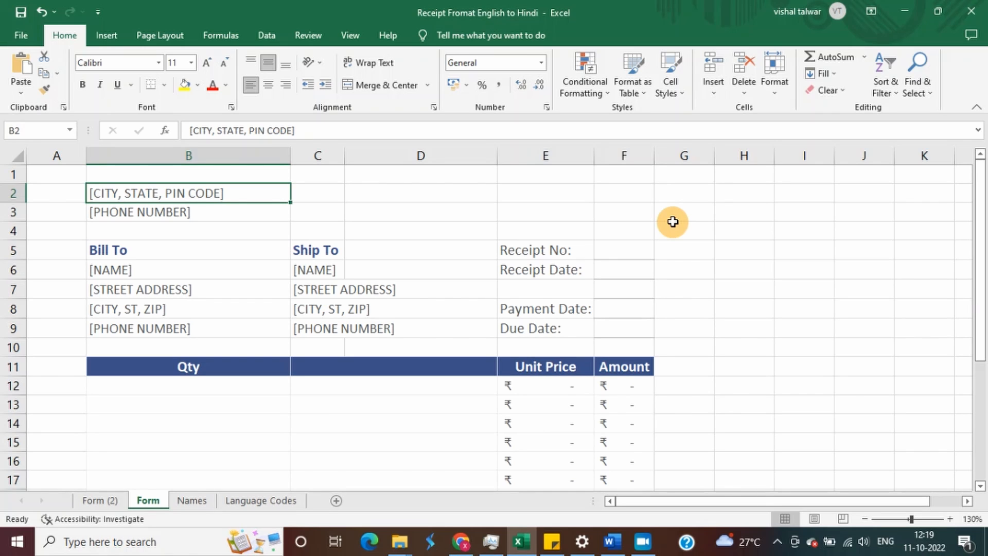
pyautogui.press('Right')
pyautogui.press('Right')
pyautogui.press('Right')
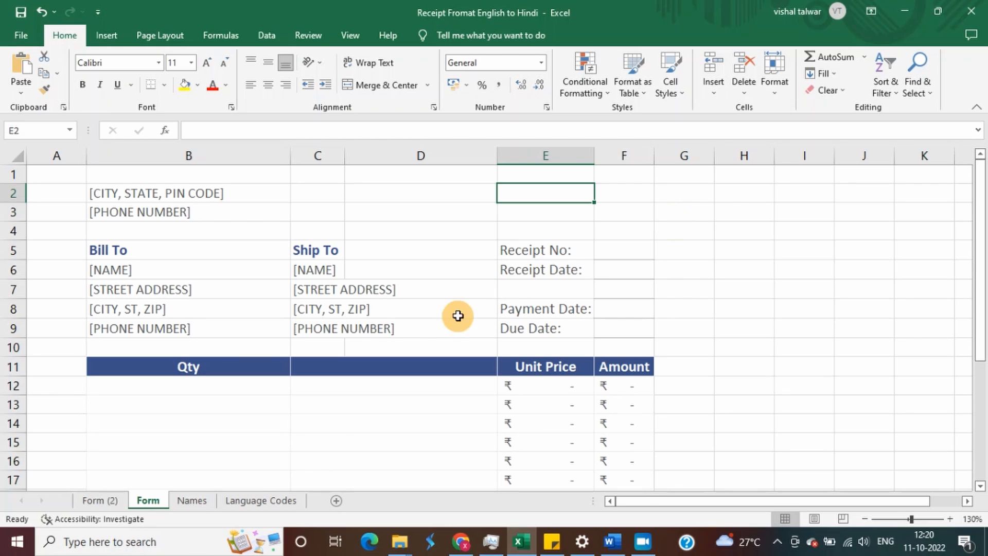
# Step: Clear all the Hindi names in column C of the Names sheet, from C2 down
pyautogui.click(189, 500)
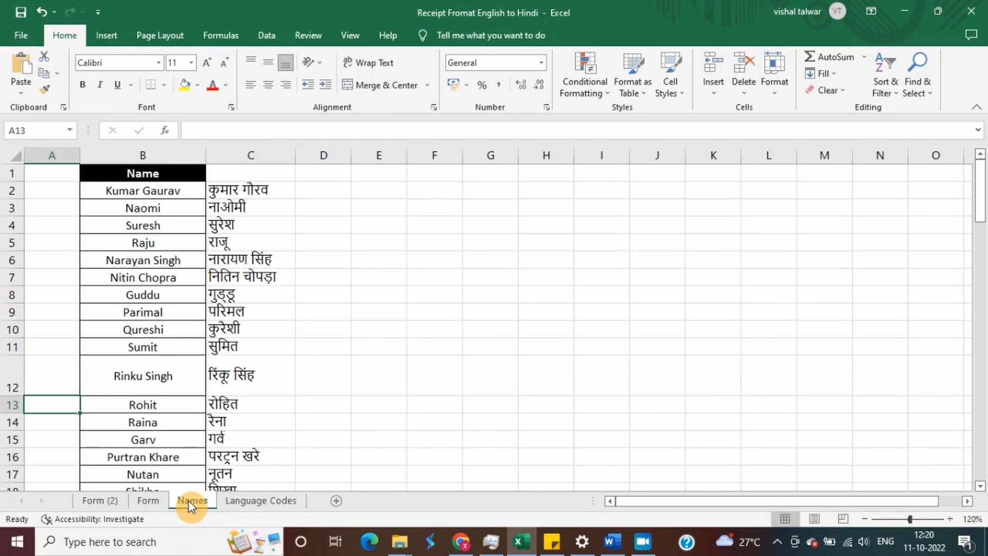
pyautogui.click(167, 191)
pyautogui.click(242, 191)
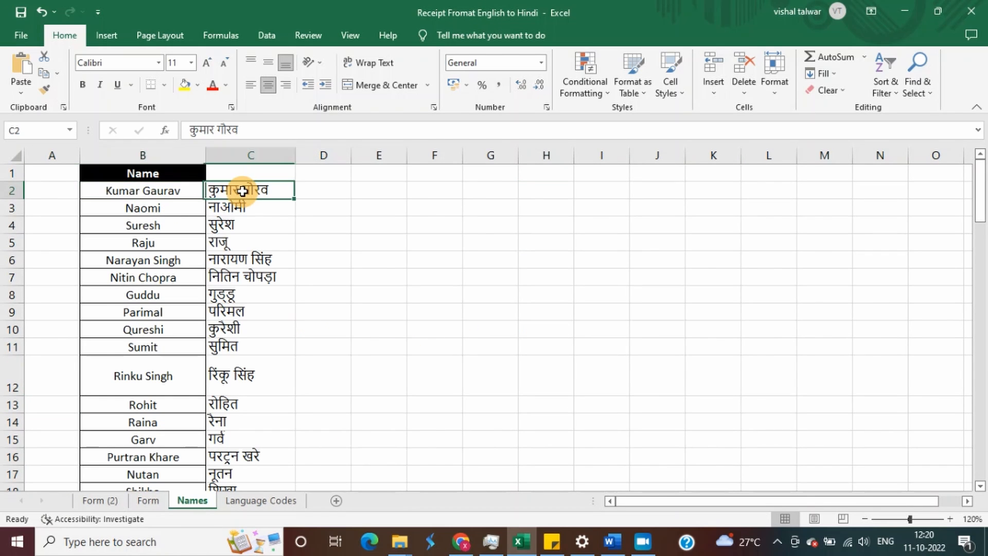
pyautogui.hotkey('ctrl', 'shift', 'Down')
pyautogui.press('Delete')
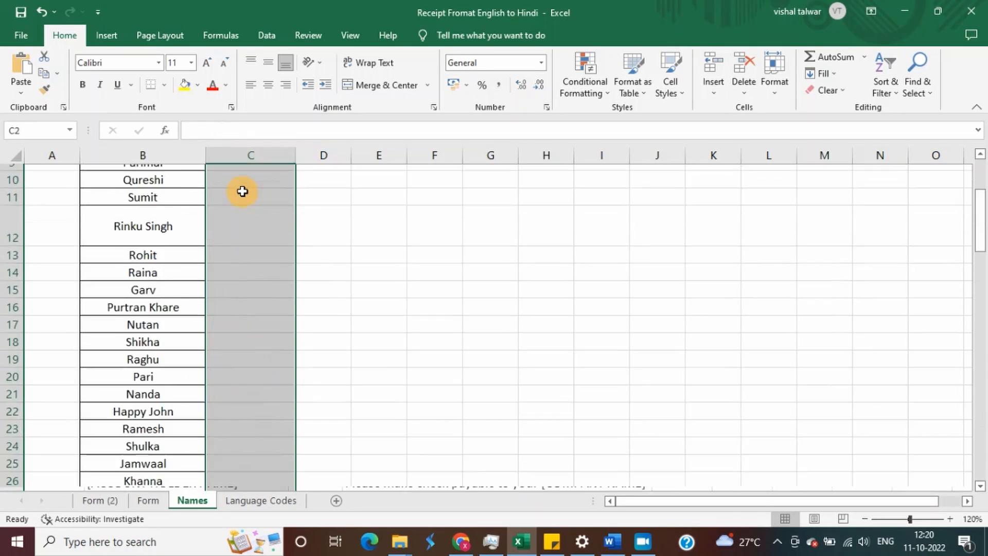
pyautogui.click(242, 191)
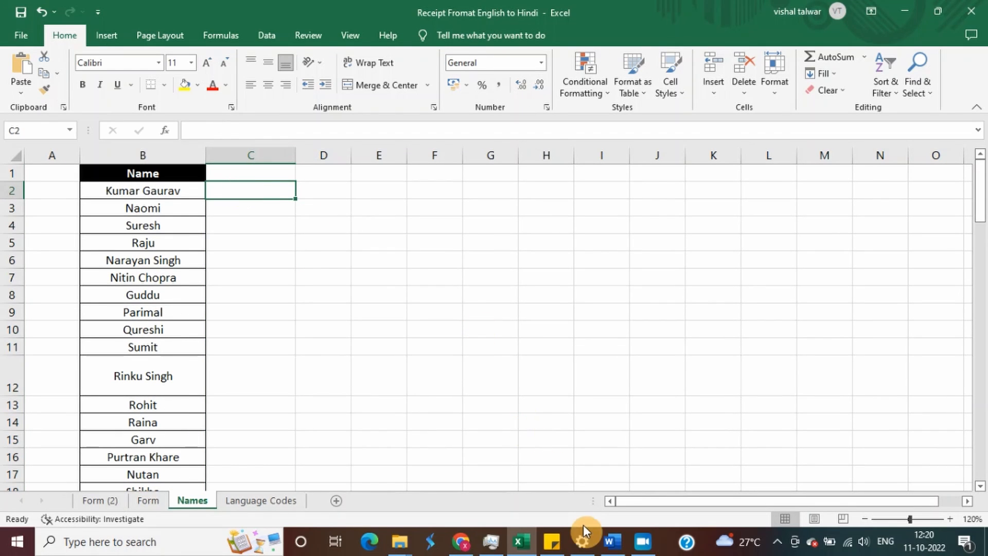
pyautogui.click(462, 541)
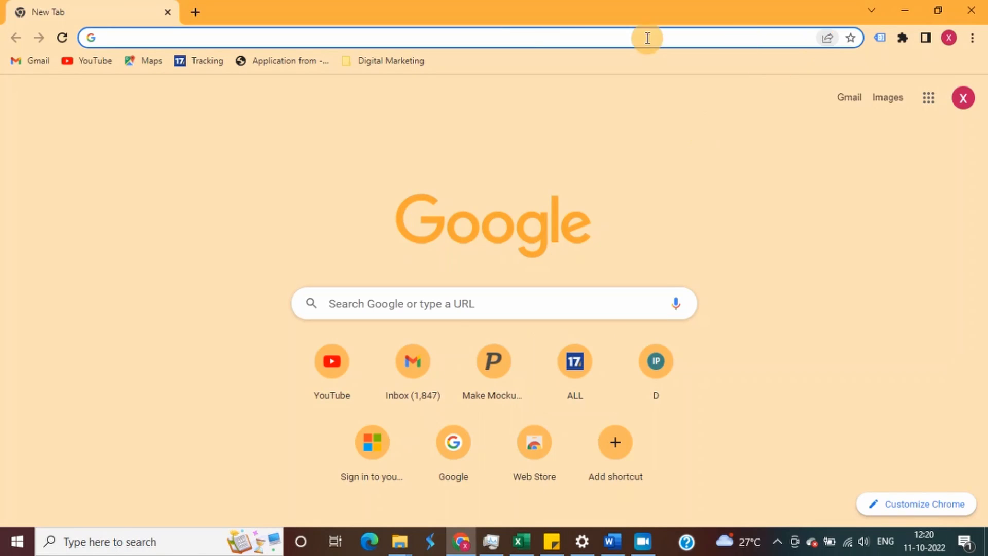
pyautogui.hotkey('alt', 'Tab')
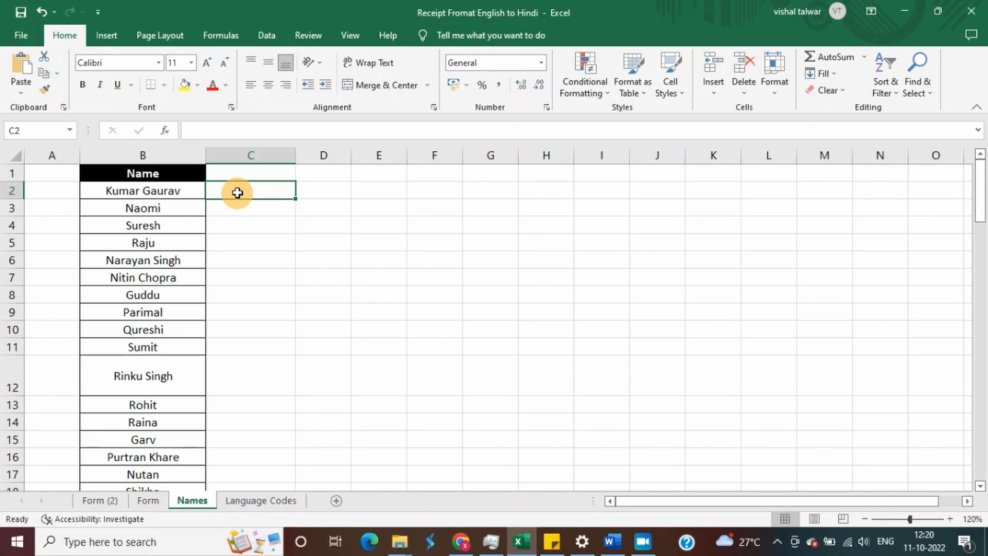
pyautogui.moveTo(137, 191); pyautogui.dragTo(144, 279)
pyautogui.click(148, 192)
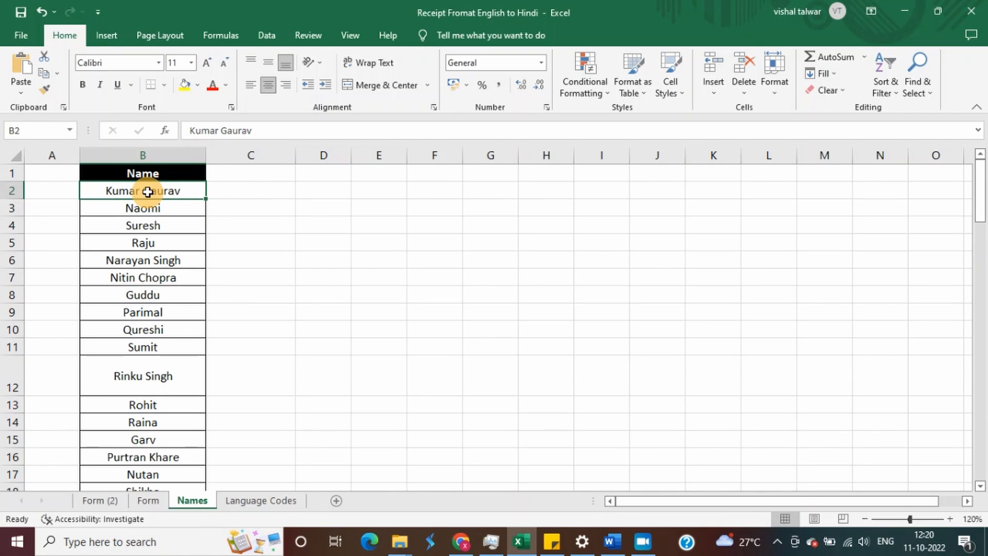
pyautogui.click(271, 192)
pyautogui.click(166, 201)
pyautogui.click(230, 206)
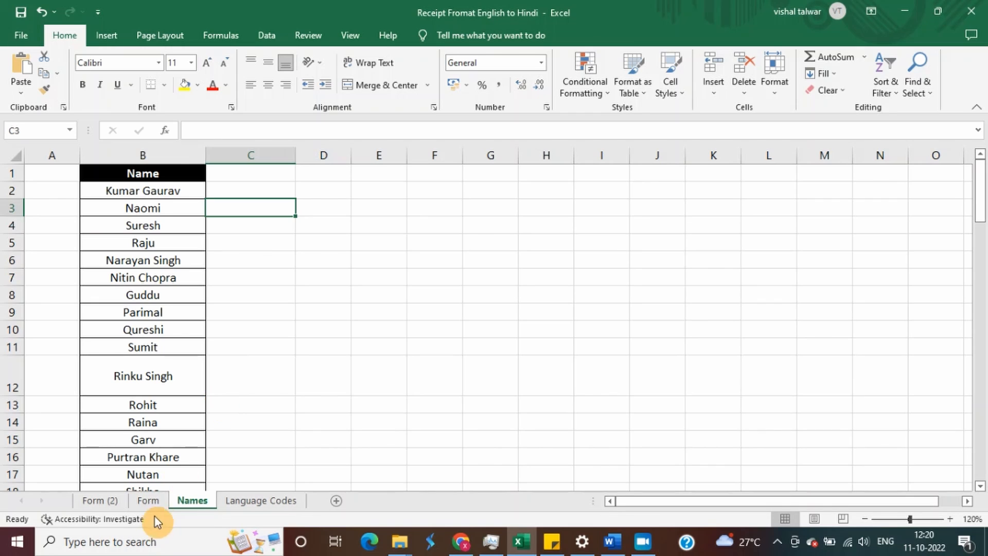
# Step: Look over the labels on the Form sheet that need translating, from the sender details to the item table headers
pyautogui.click(148, 500)
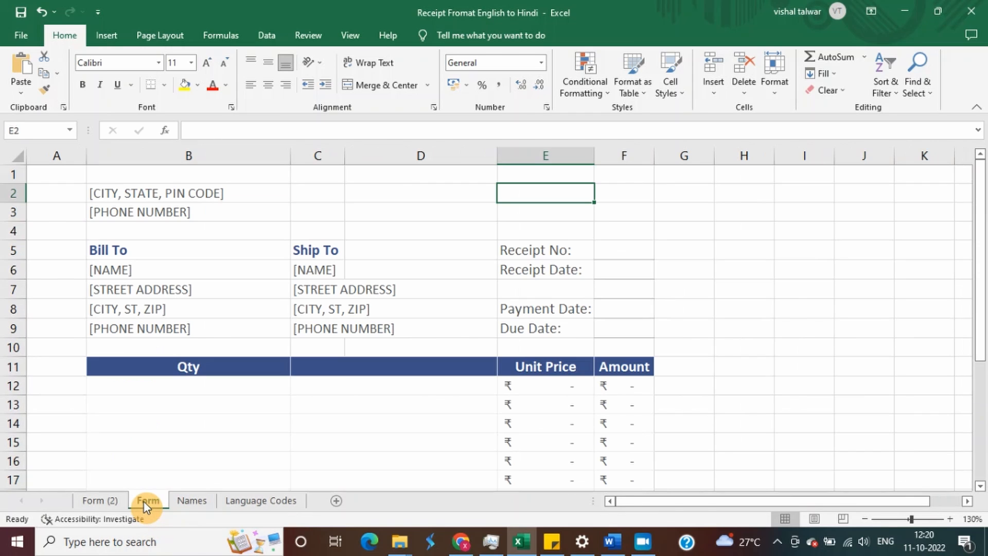
pyautogui.click(165, 187)
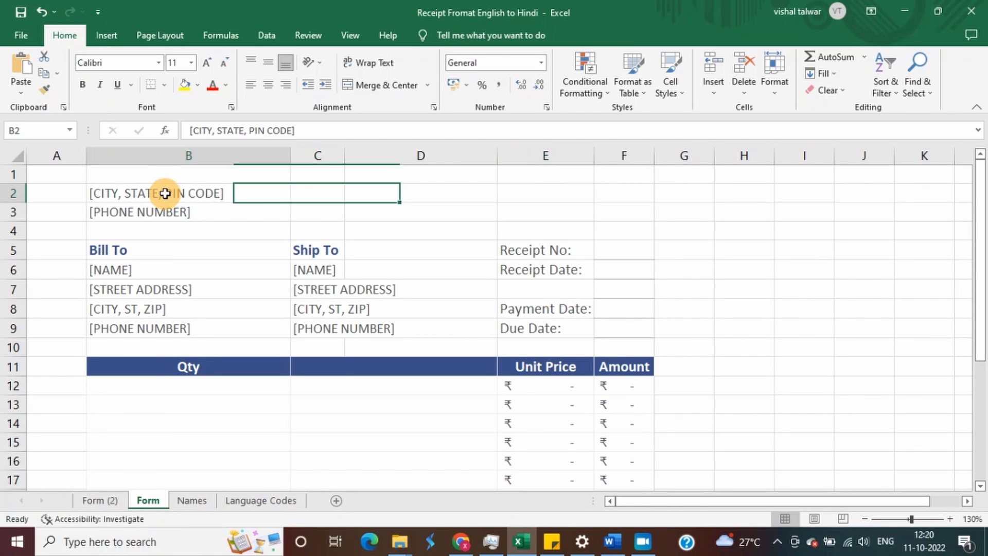
pyautogui.click(188, 368)
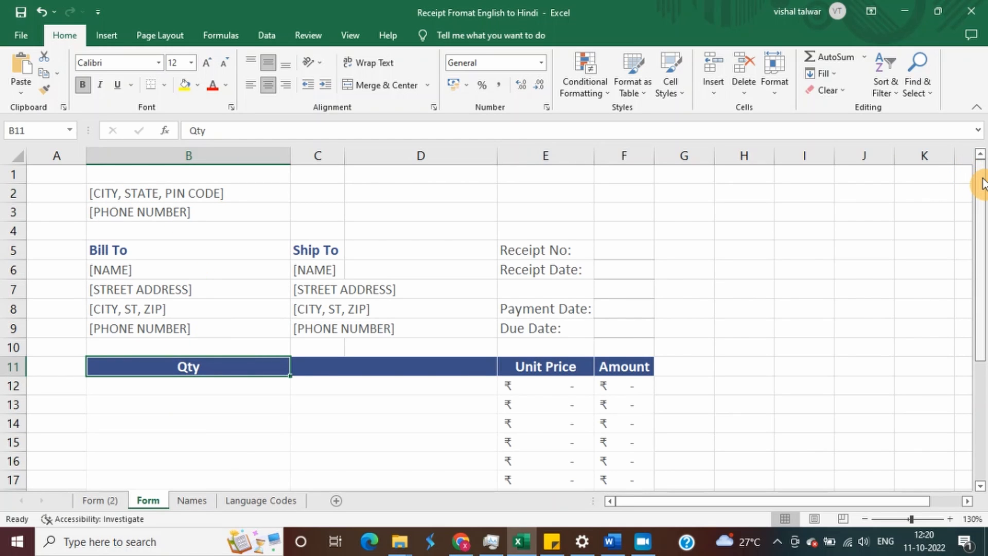
pyautogui.moveTo(977, 176); pyautogui.dragTo(962, 122)
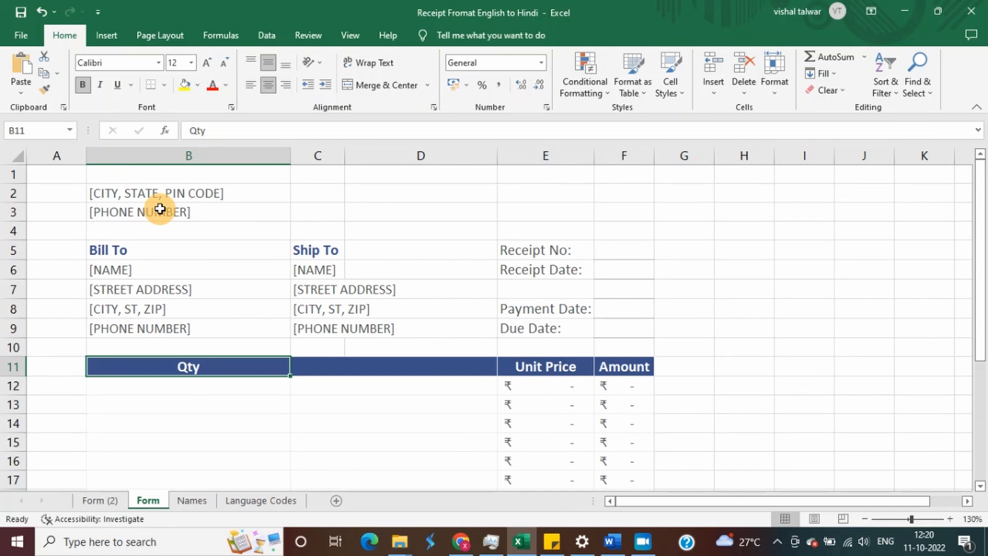
pyautogui.press('Right')
pyautogui.press('Right')
pyautogui.press('Right')
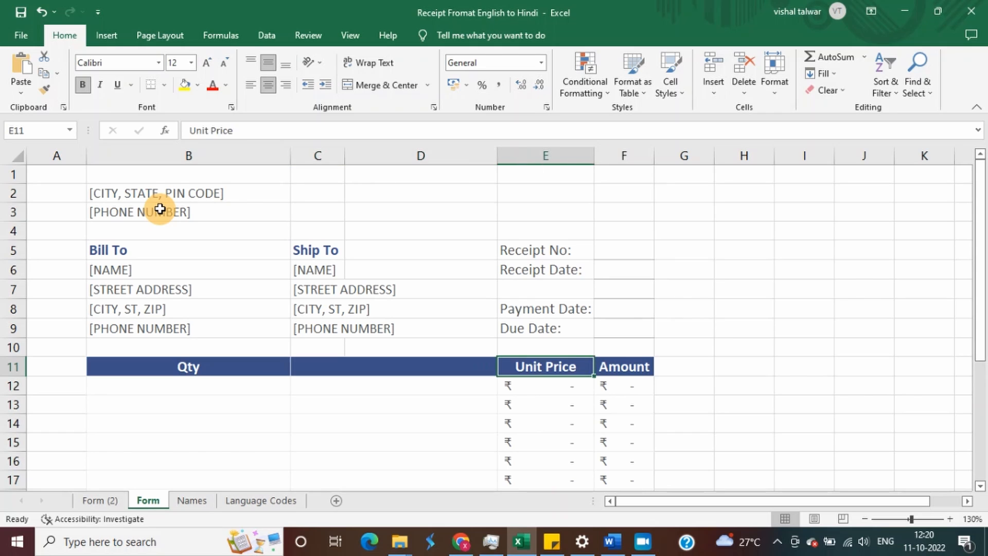
pyautogui.press('Left')
pyautogui.press('Left')
pyautogui.press('Left')
pyautogui.press('Up')
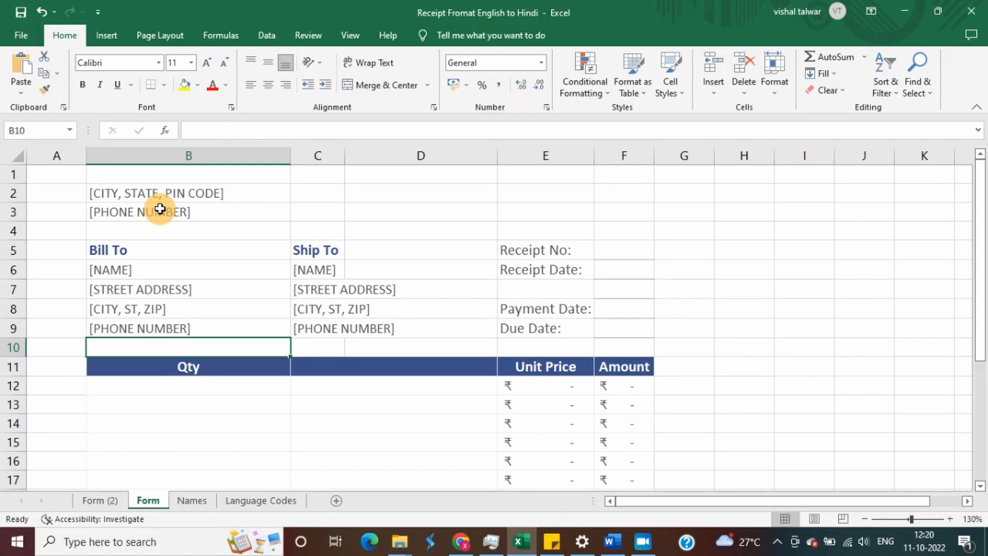
pyautogui.press('Up')
pyautogui.press('Up')
pyautogui.press('Up')
pyautogui.press('Up')
pyautogui.press('Up')
pyautogui.press('Up')
pyautogui.press('Up')
pyautogui.press('Up')
pyautogui.press('Down')
pyautogui.press('Down')
pyautogui.press('Down')
pyautogui.press('Down')
pyautogui.press('Down')
pyautogui.press('Down')
pyautogui.press('Down')
pyautogui.press('Down')
pyautogui.press('Down')
pyautogui.press('Down')
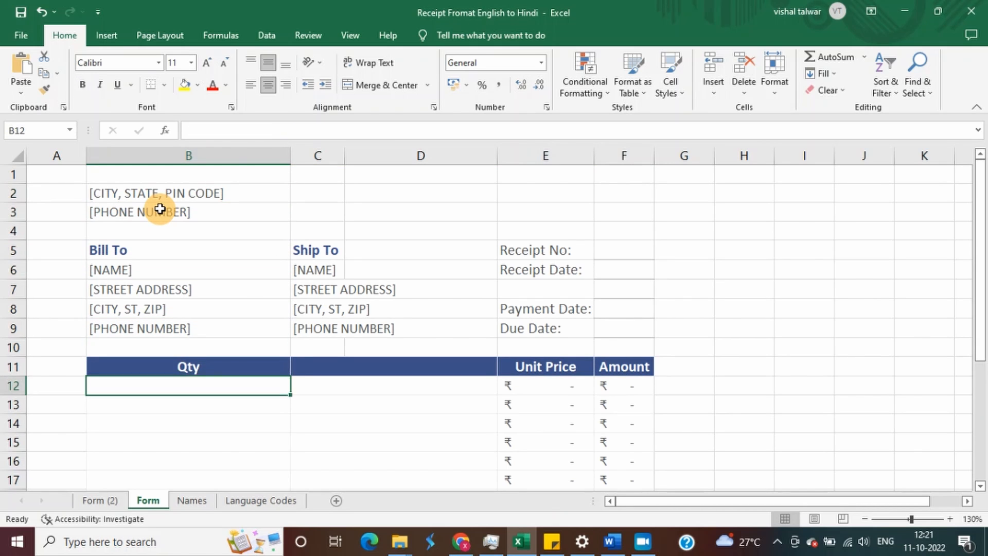
pyautogui.press('Up')
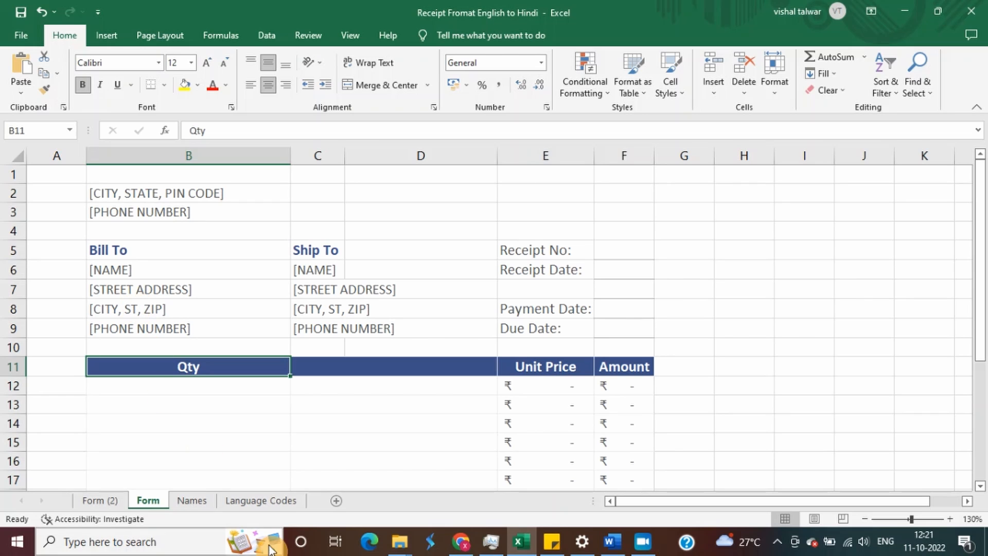
# Step: Switch to the Names sheet and select the first name in cell B2
pyautogui.click(186, 499)
pyautogui.click(761, 248)
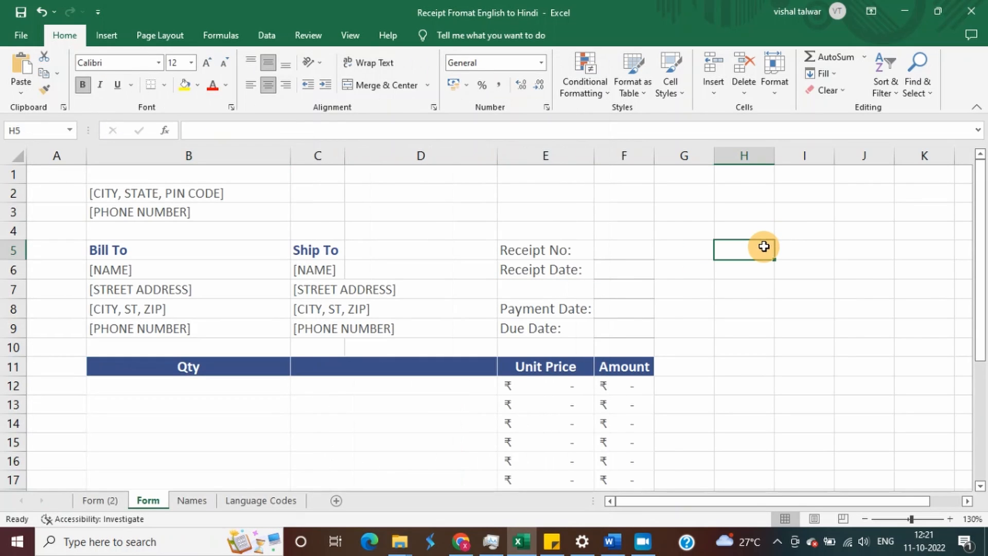
pyautogui.click(193, 502)
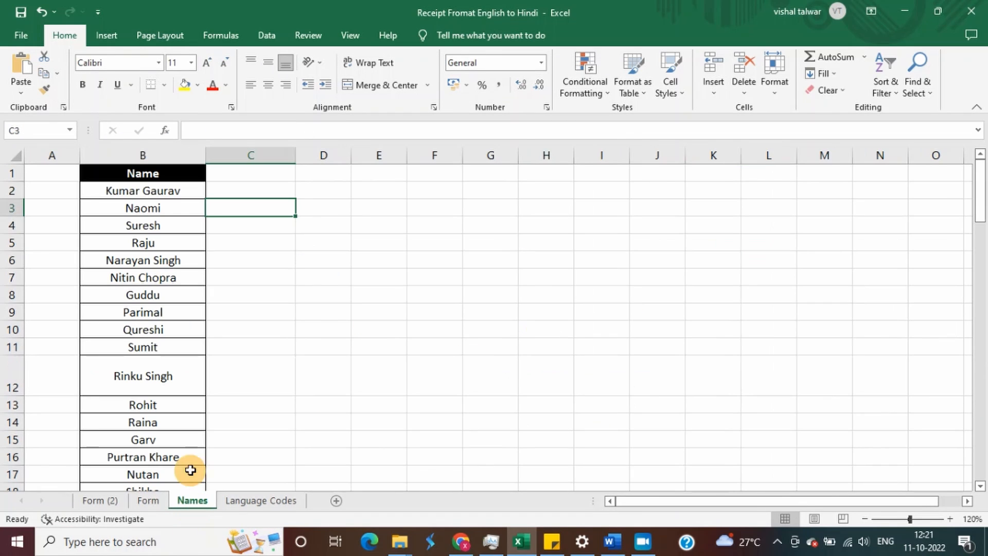
pyautogui.click(194, 195)
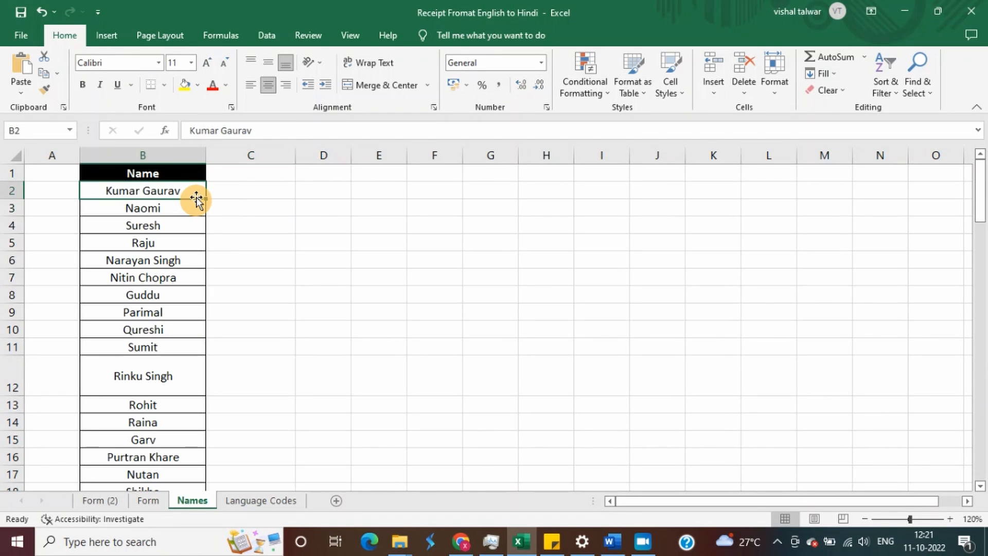
# Step: Switch to the Chrome browser and open Google Sheets from the Google apps list
pyautogui.click(225, 194)
pyautogui.hotkey('alt', 'Tab')
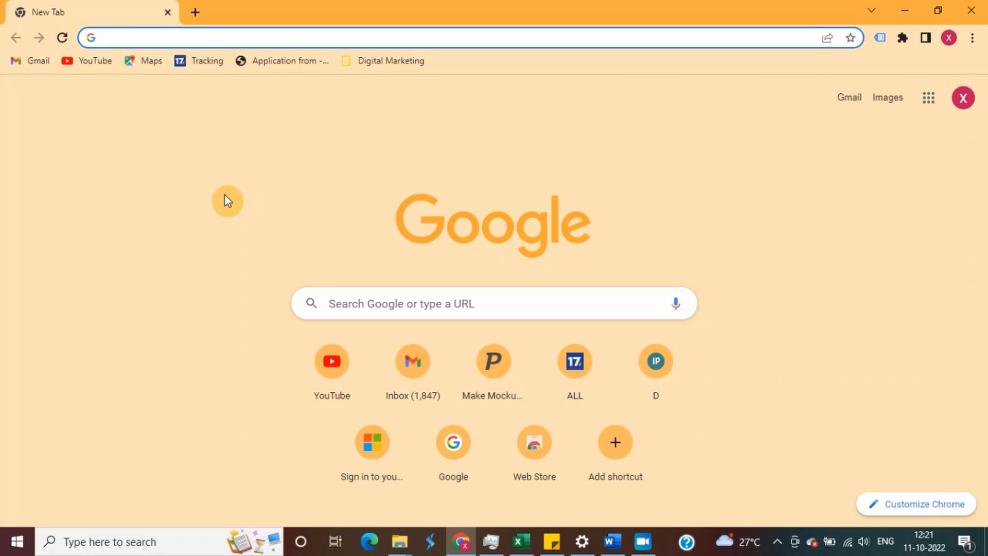
pyautogui.hotkey('alt', 'Tab')
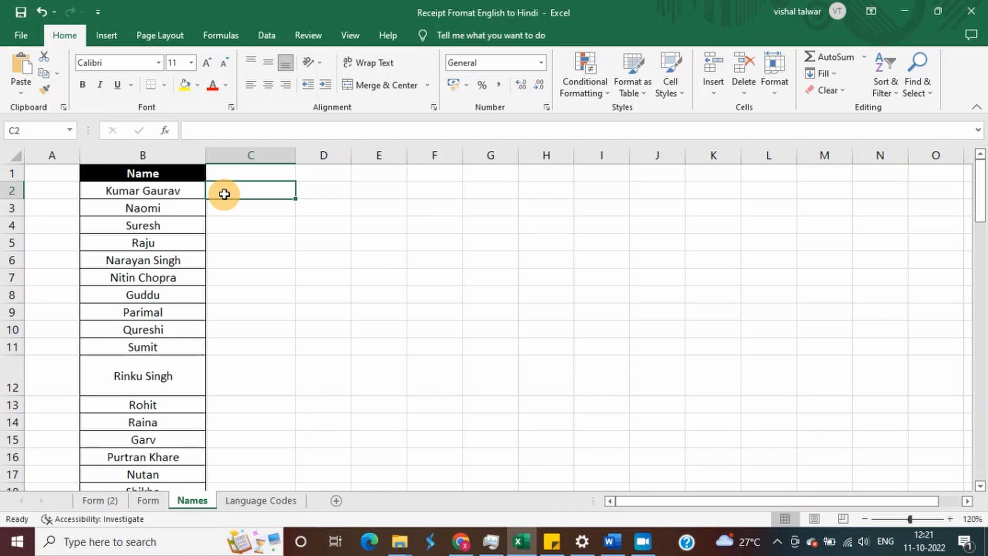
pyautogui.hotkey('alt', 'Tab')
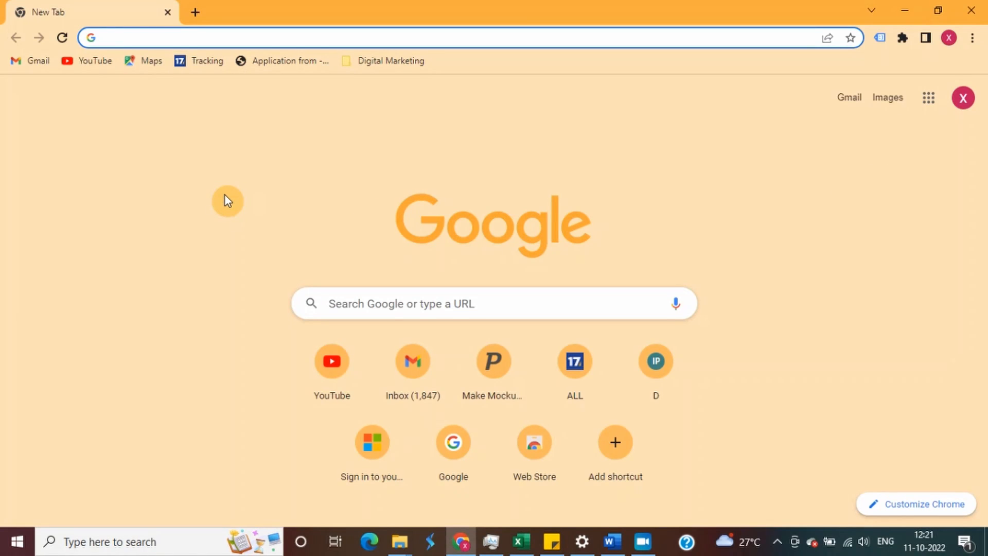
pyautogui.click(929, 105)
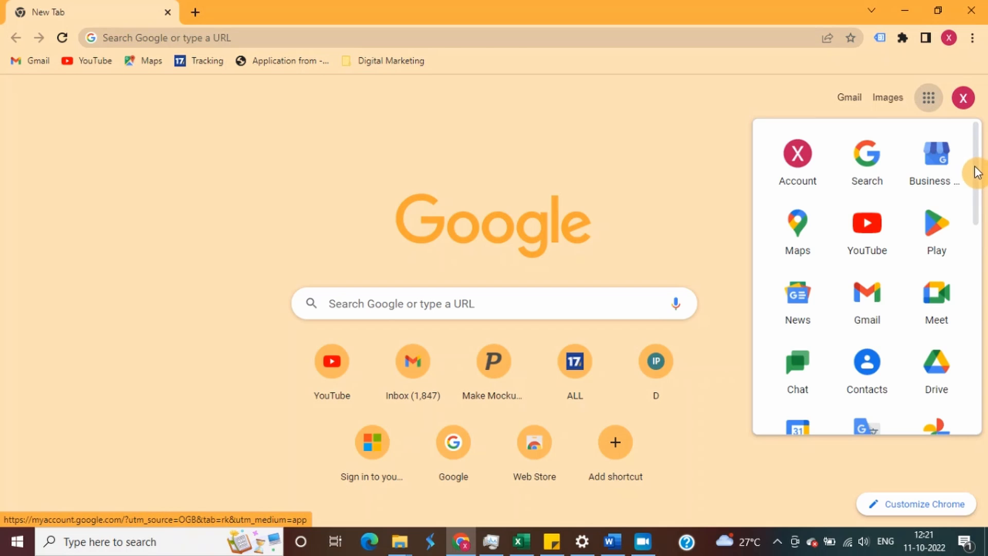
pyautogui.click(615, 139)
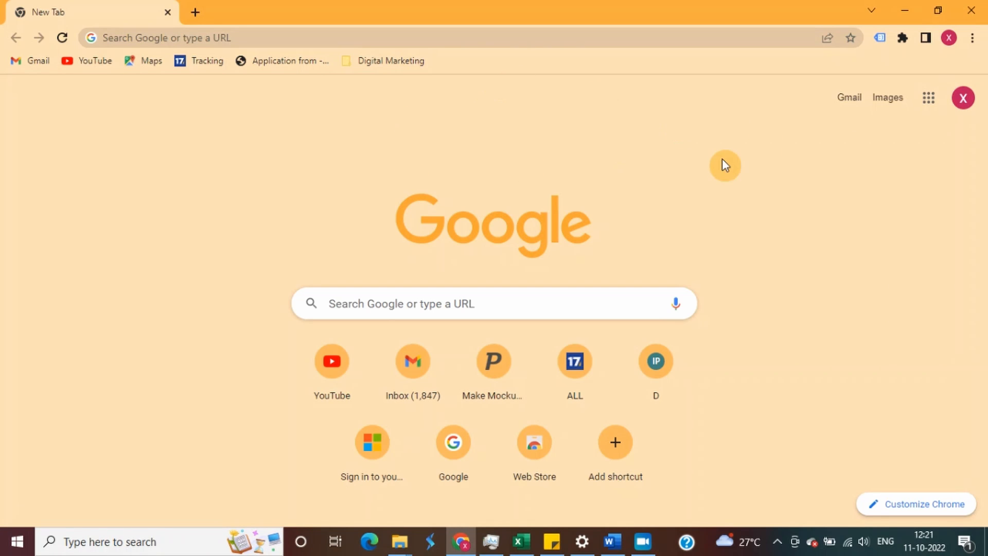
pyautogui.click(929, 105)
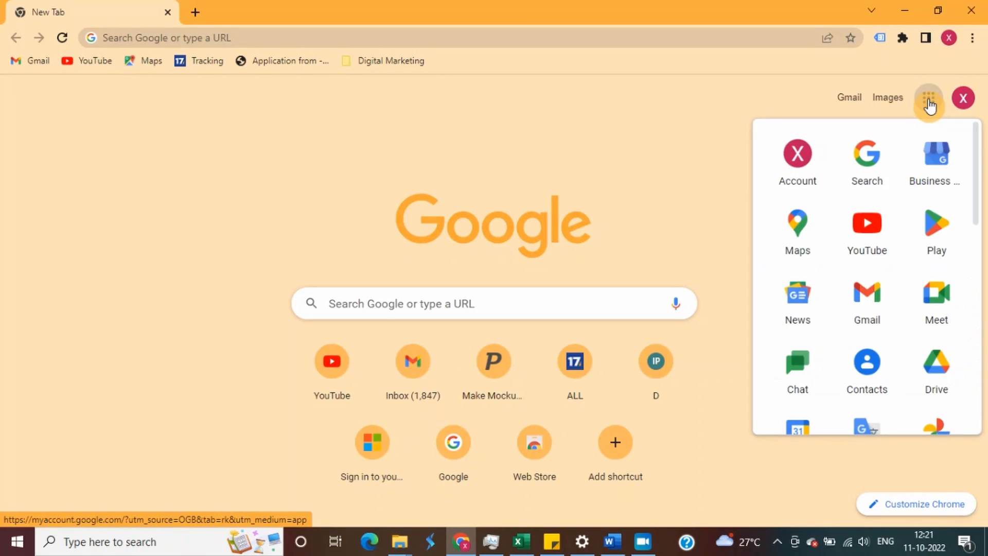
pyautogui.moveTo(976, 171); pyautogui.dragTo(977, 187)
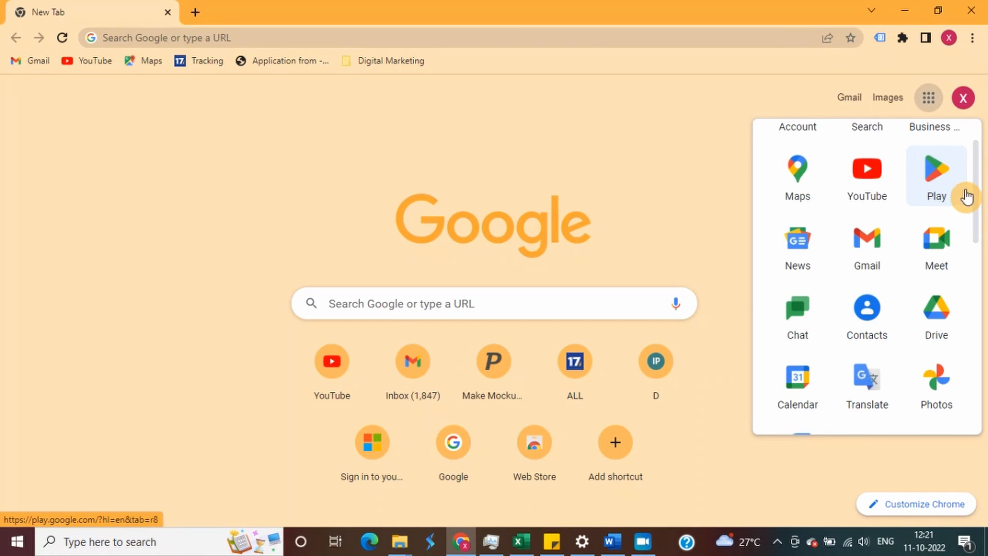
pyautogui.moveTo(977, 194); pyautogui.dragTo(979, 293)
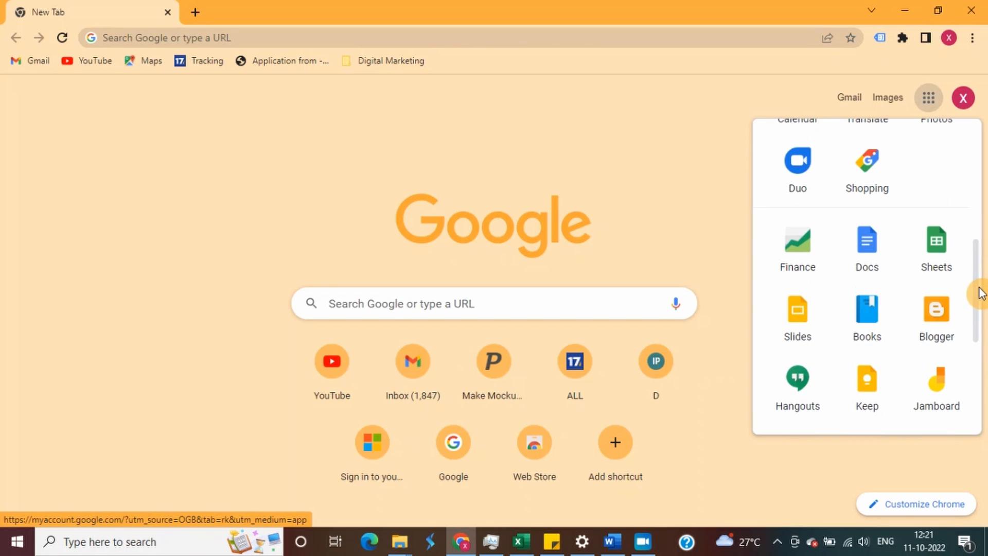
pyautogui.click(937, 257)
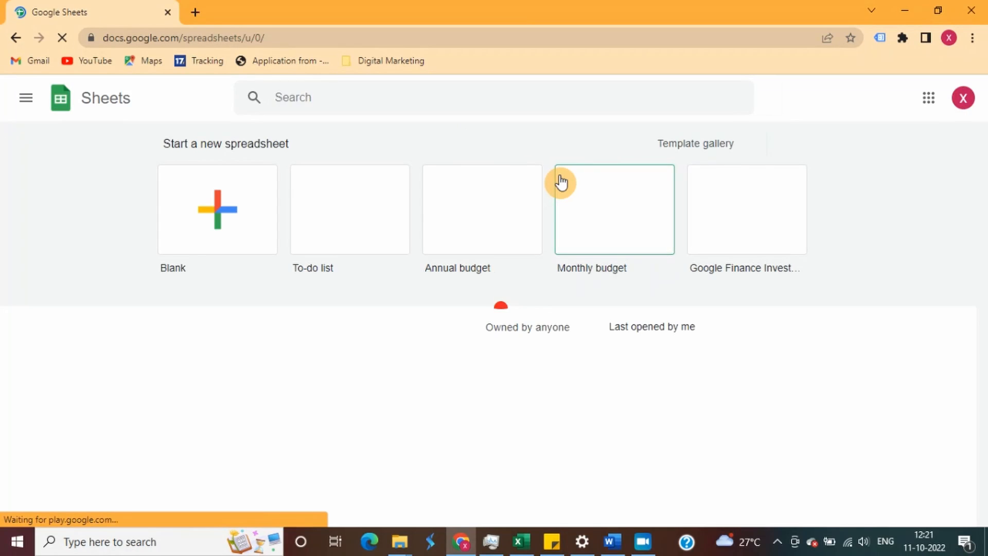
# Step: Create a blank spreadsheet, set its zoom to 125%, and select cell B1
pyautogui.click(216, 209)
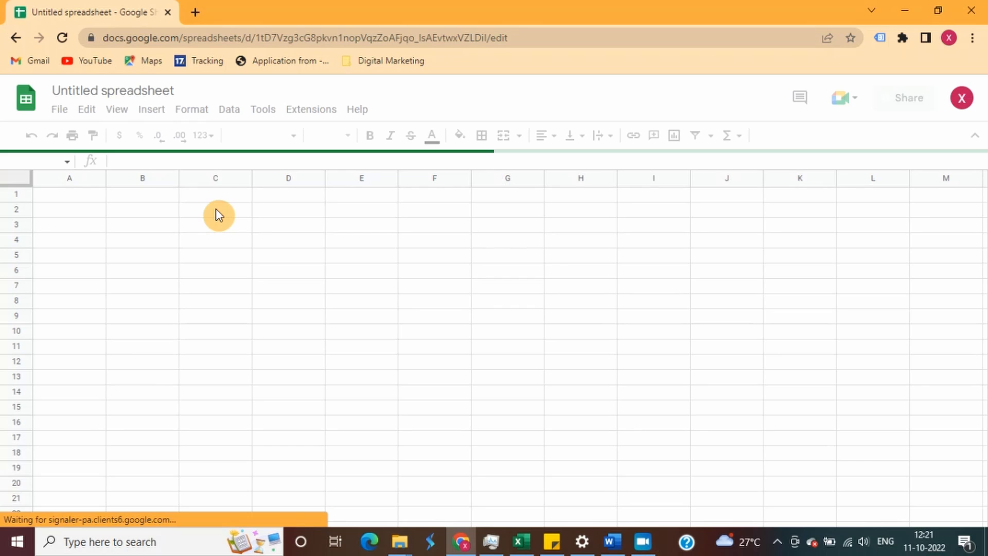
pyautogui.click(135, 207)
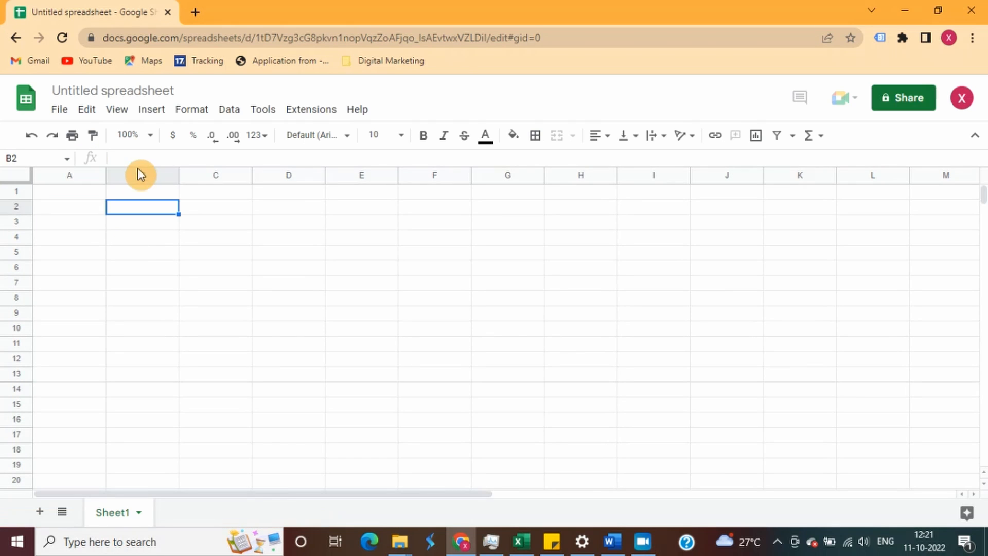
pyautogui.click(151, 136)
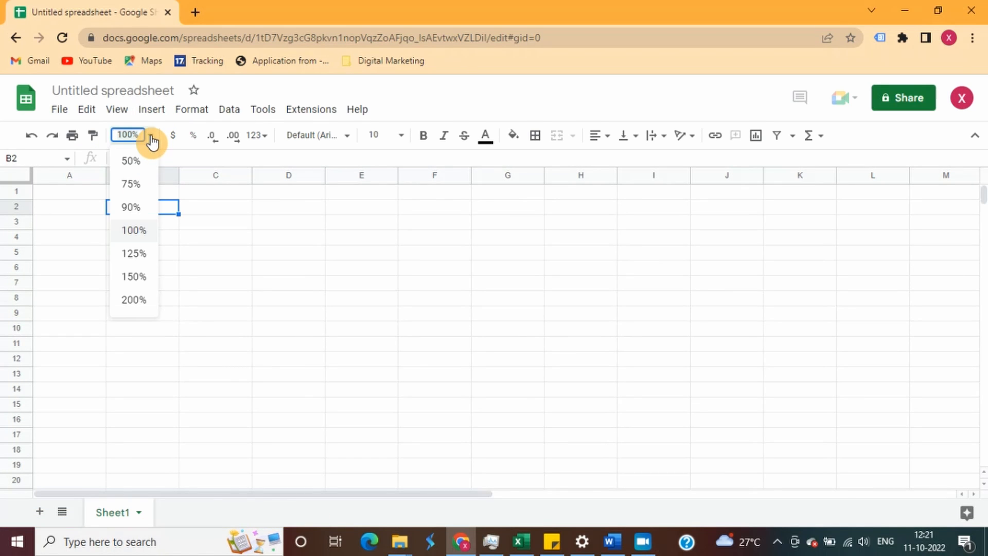
pyautogui.click(134, 258)
pyautogui.click(171, 199)
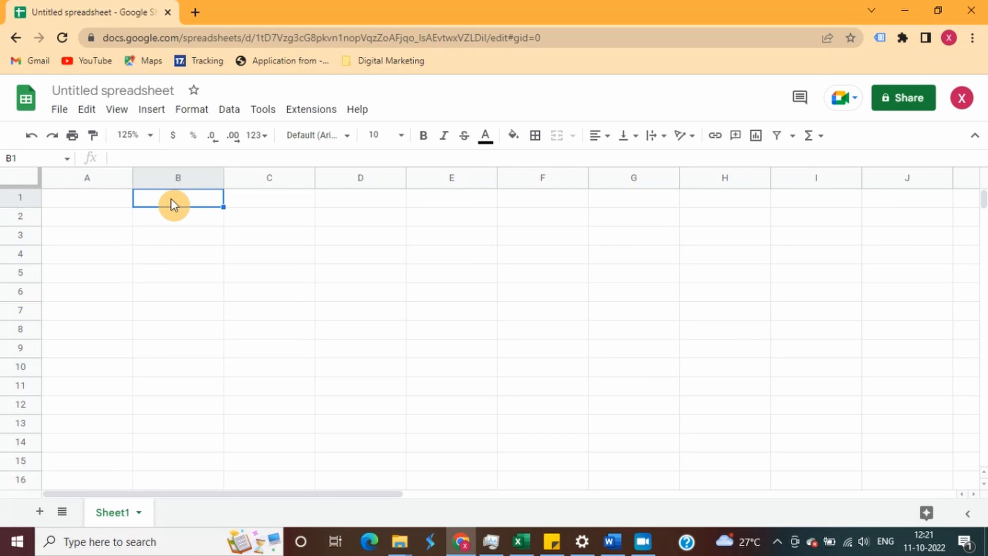
# Step: Switch back to the Names sheet in the Excel receipt workbook
pyautogui.hotkey('alt', 'Tab')
pyautogui.hotkey('alt', 'Tab')
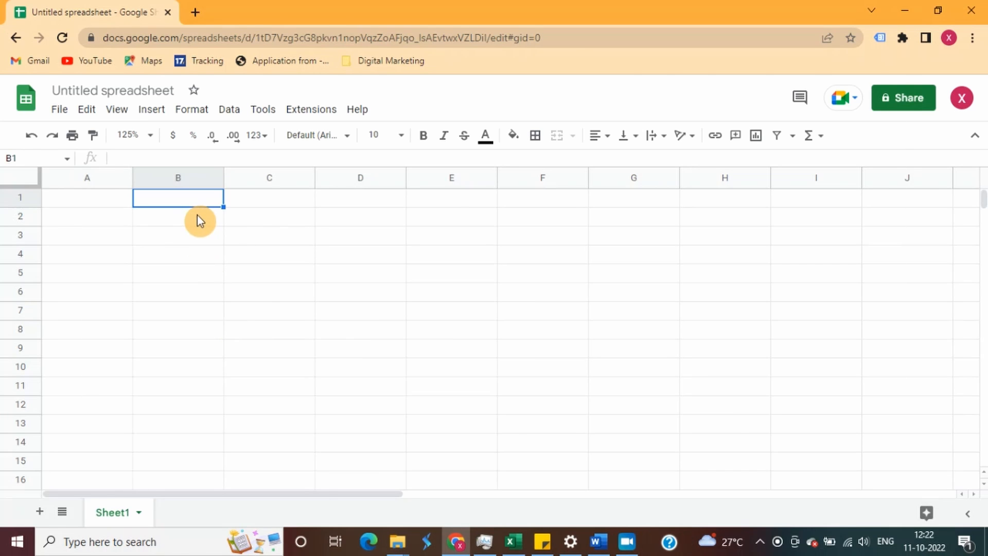
pyautogui.hotkey('alt', 'Tab')
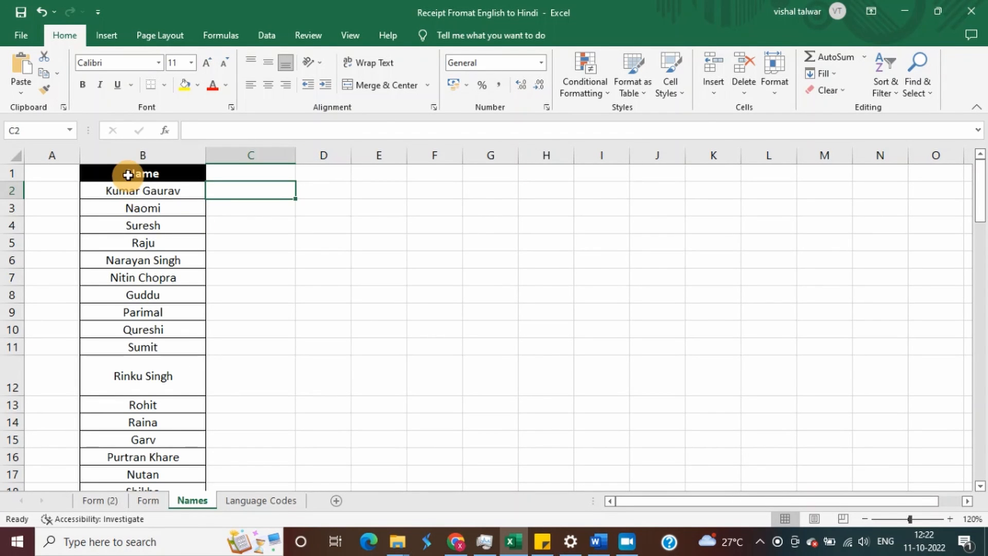
pyautogui.click(138, 150)
pyautogui.hotkey('ctrl', 'c')
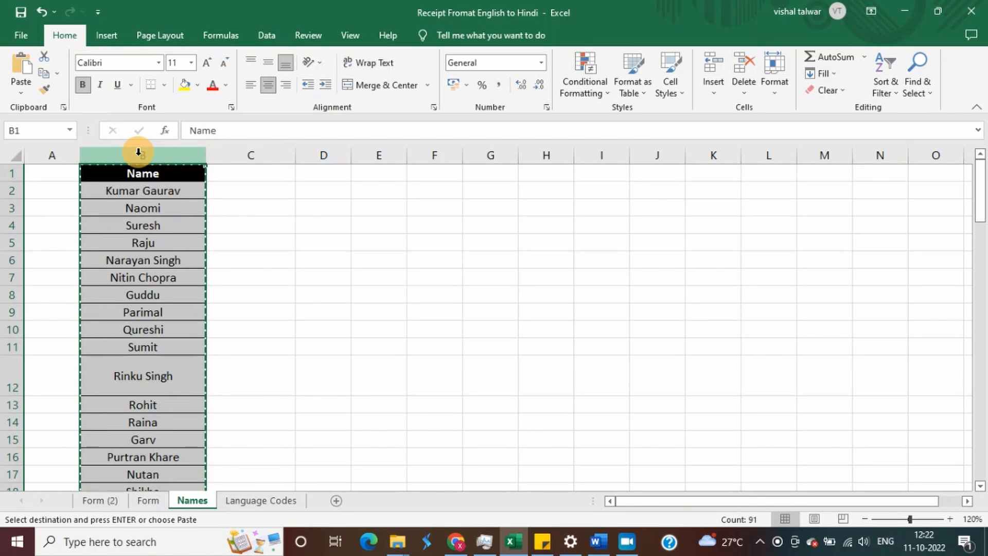
pyautogui.click(140, 194)
pyautogui.press('Escape')
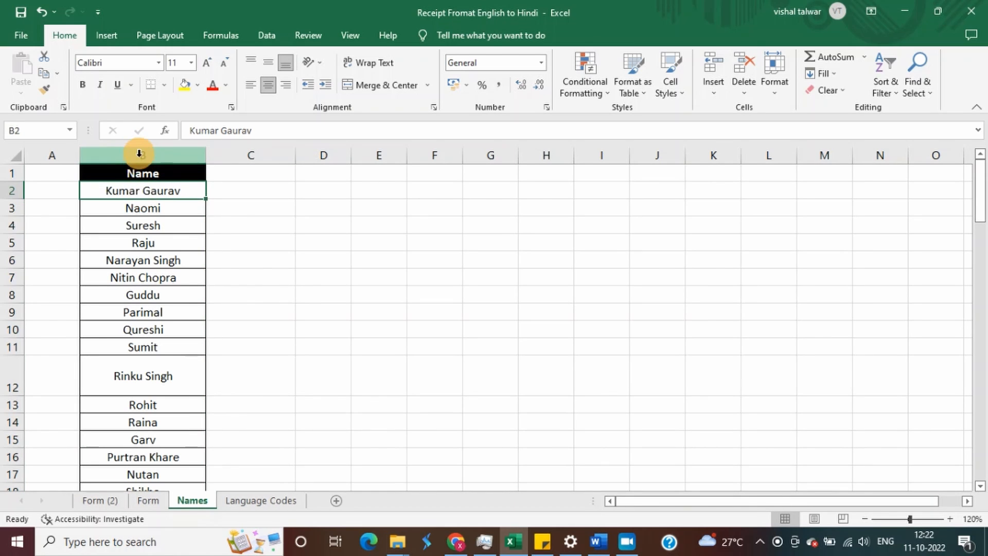
# Step: Copy the name list in column B including its header, cells B1 to B91
pyautogui.hotkey('ctrl', 'Down')
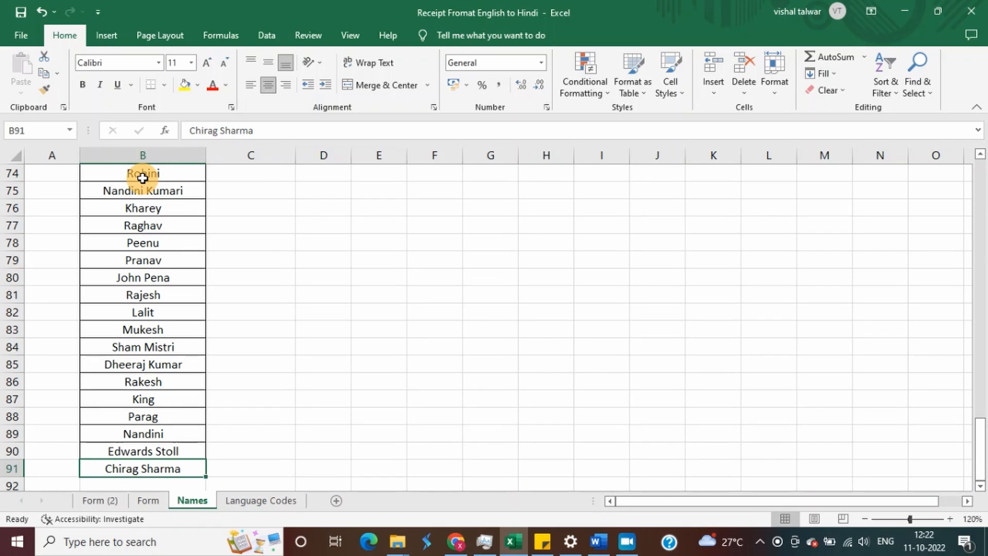
pyautogui.press('Up')
pyautogui.press('Down')
pyautogui.hotkey('ctrl', 'Up')
pyautogui.press('Down')
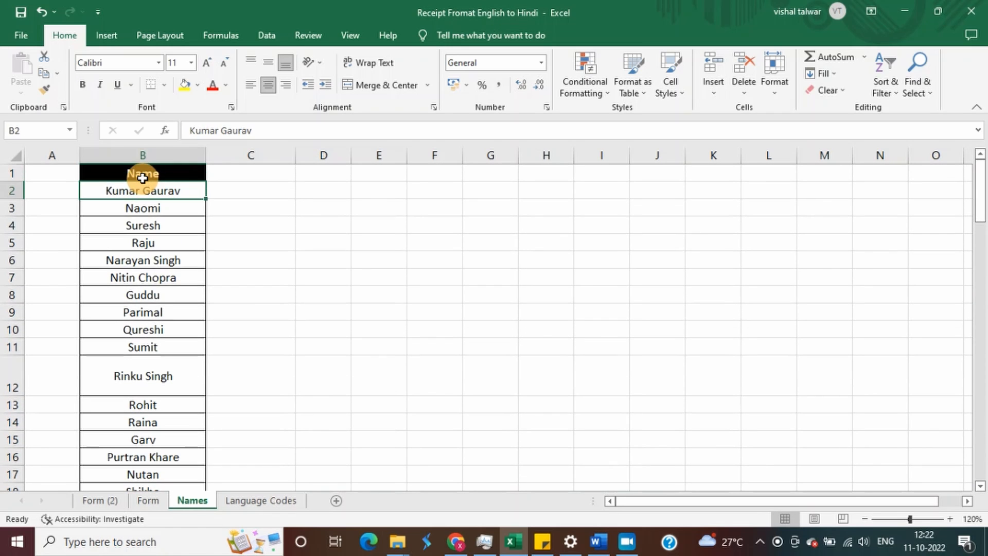
pyautogui.press('Up')
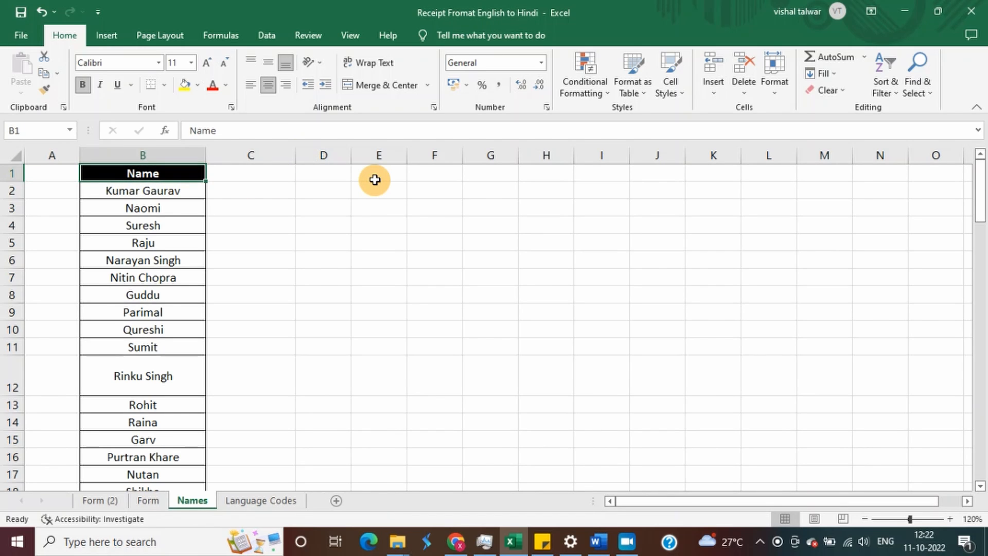
pyautogui.hotkey('ctrl', 'shift', 'Down')
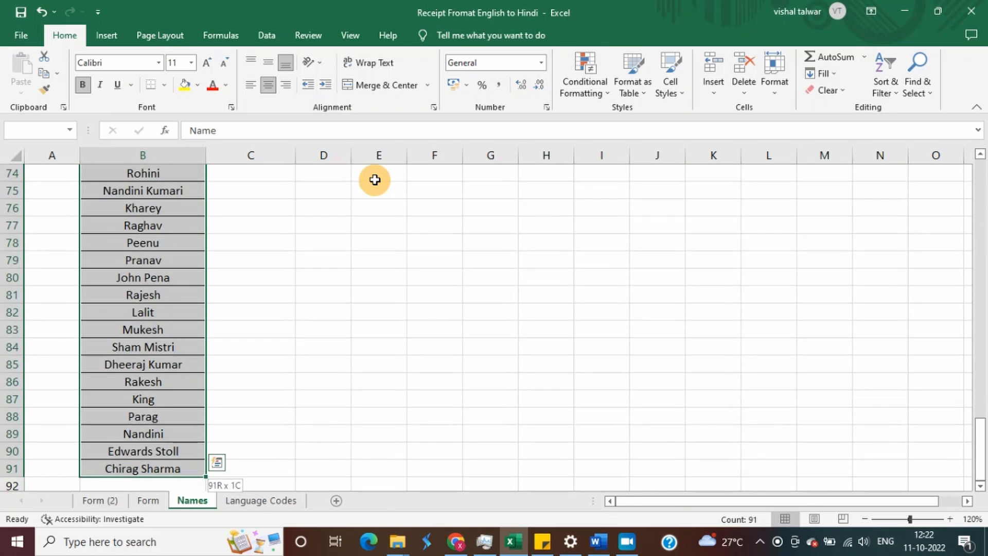
pyautogui.hotkey('ctrl', 'c')
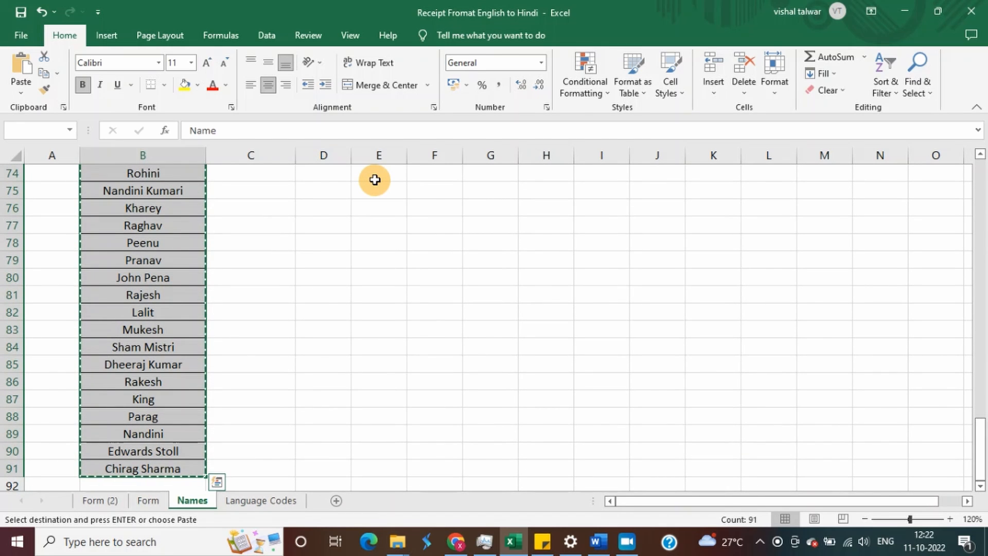
pyautogui.hotkey('ctrl', 'Up')
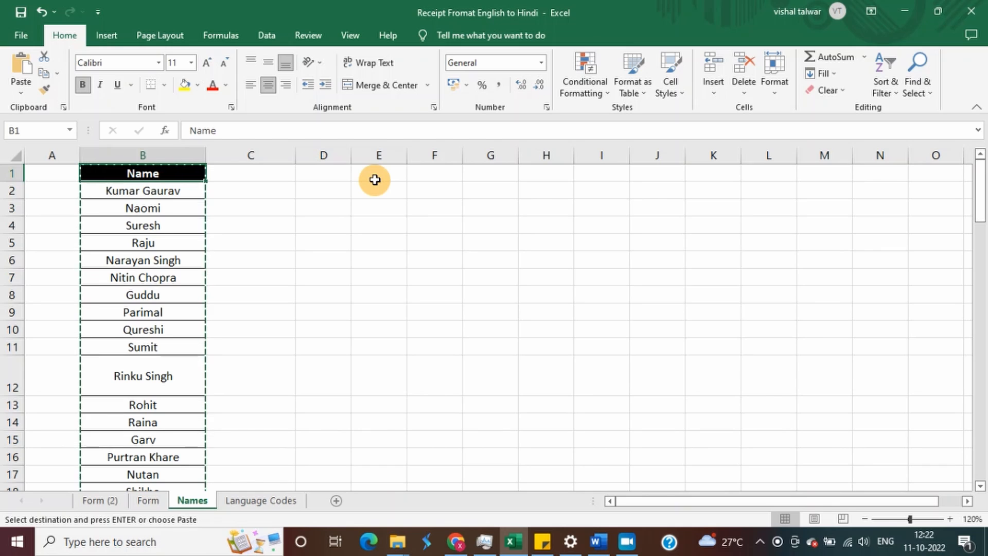
# Step: Switch to the Google Sheets spreadsheet in Chrome and paste the copied name list starting at cell B1
pyautogui.hotkey('alt', 'Tab')
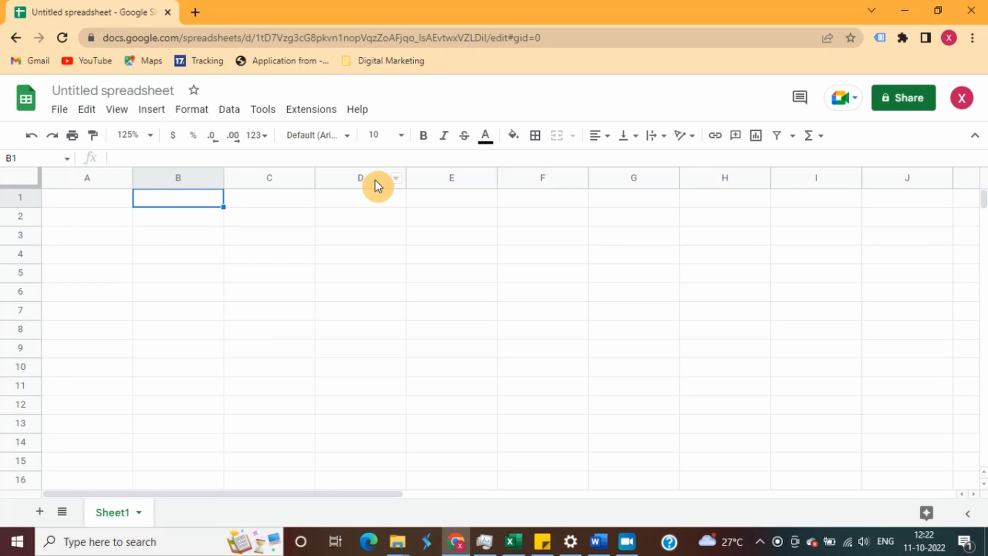
pyautogui.hotkey('alt', 'Tab')
pyautogui.hotkey('alt', 'Tab')
pyautogui.hotkey('ctrl', 'v')
pyautogui.press('Down')
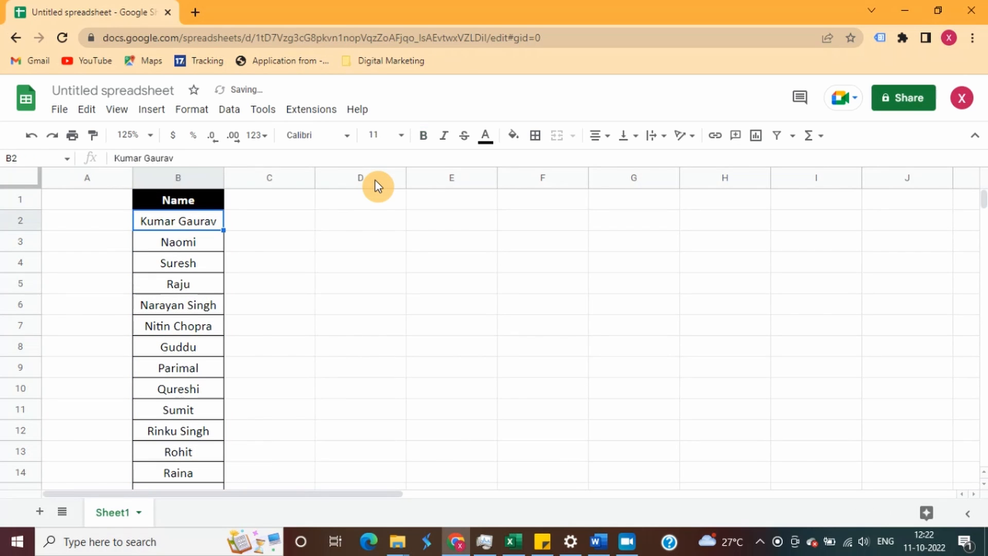
pyautogui.press('Right')
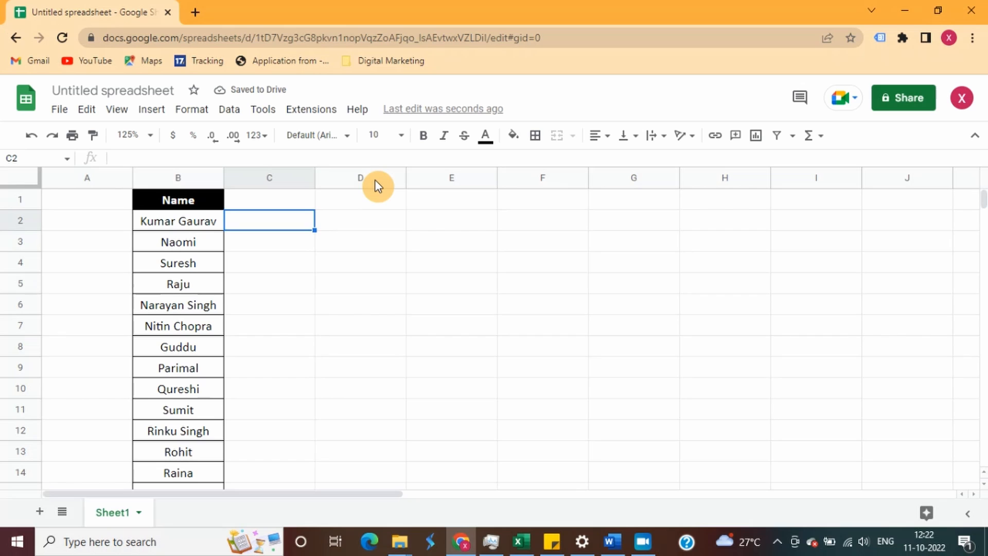
pyautogui.press('Up')
pyautogui.press('Left')
pyautogui.press('Right')
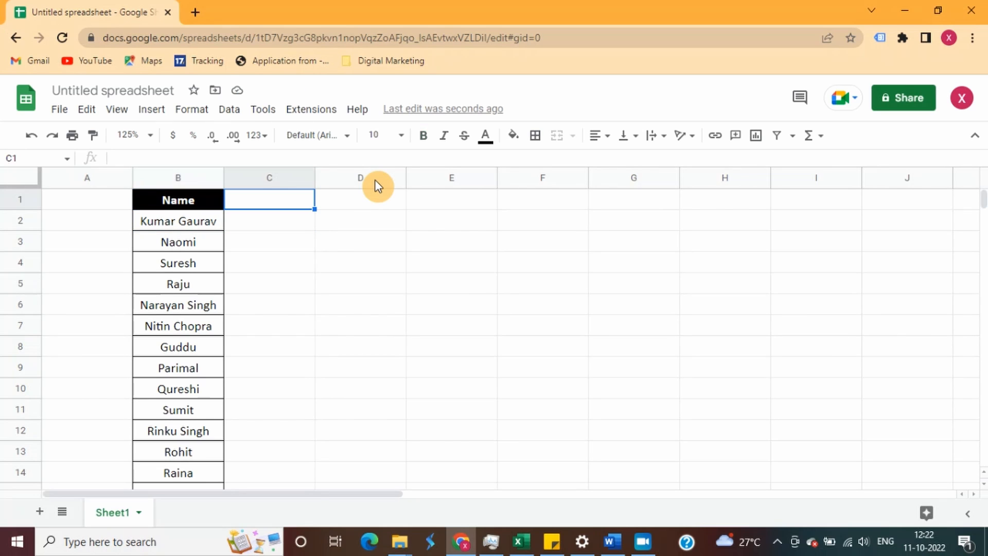
pyautogui.click(281, 177)
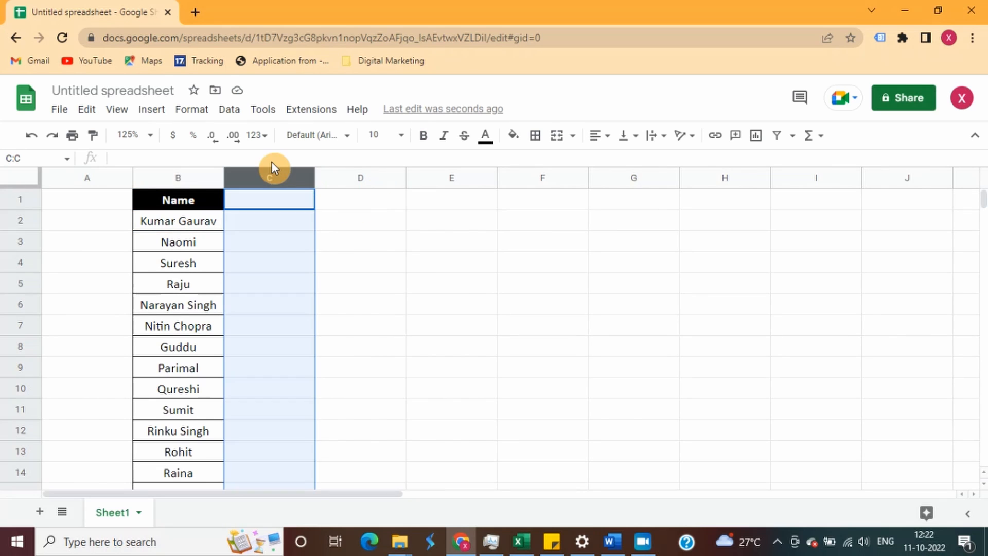
# Step: Enter the formula =googletranslate(B2,"EN","HI") in cell C2 to translate the first name from English to Hindi
pyautogui.click(275, 225)
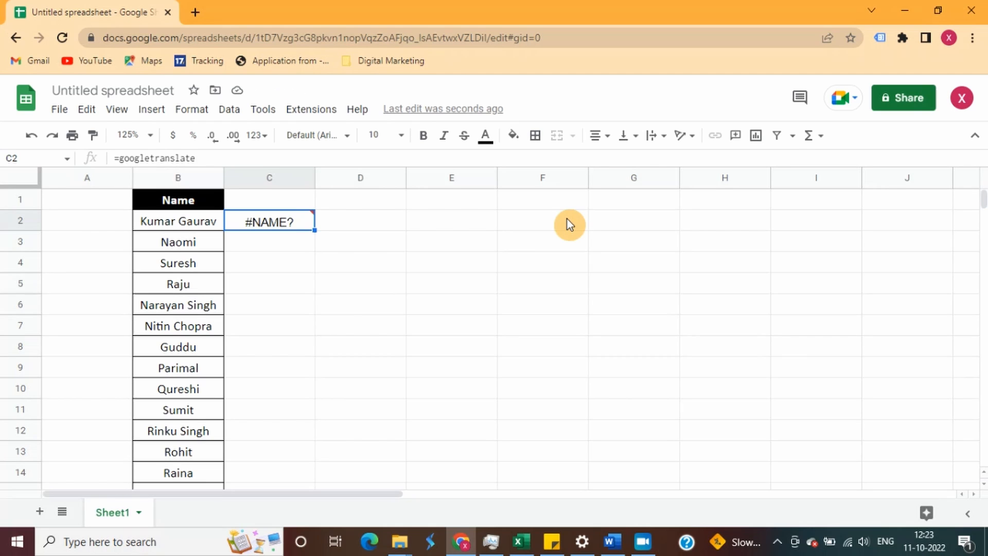
pyautogui.write('=goo')
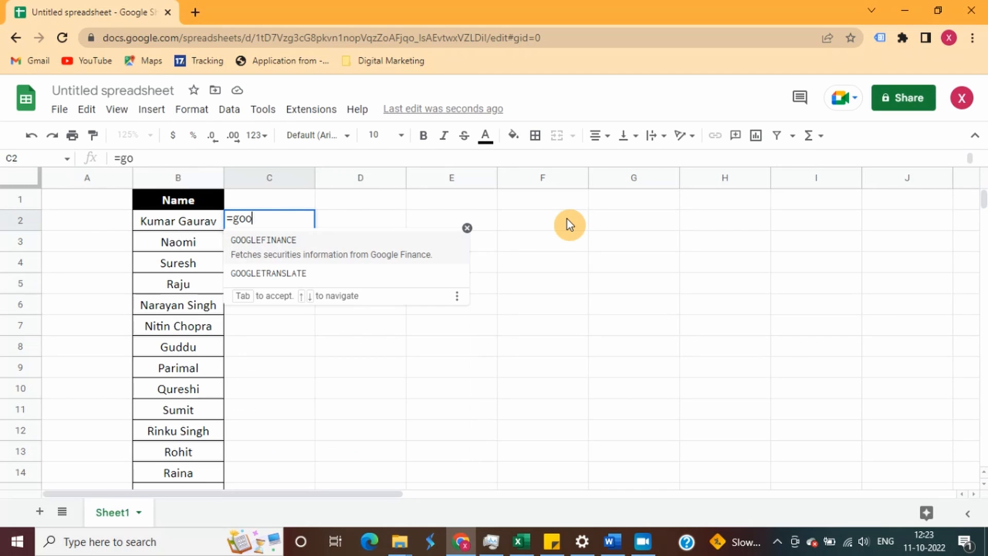
pyautogui.write('gletranslate')
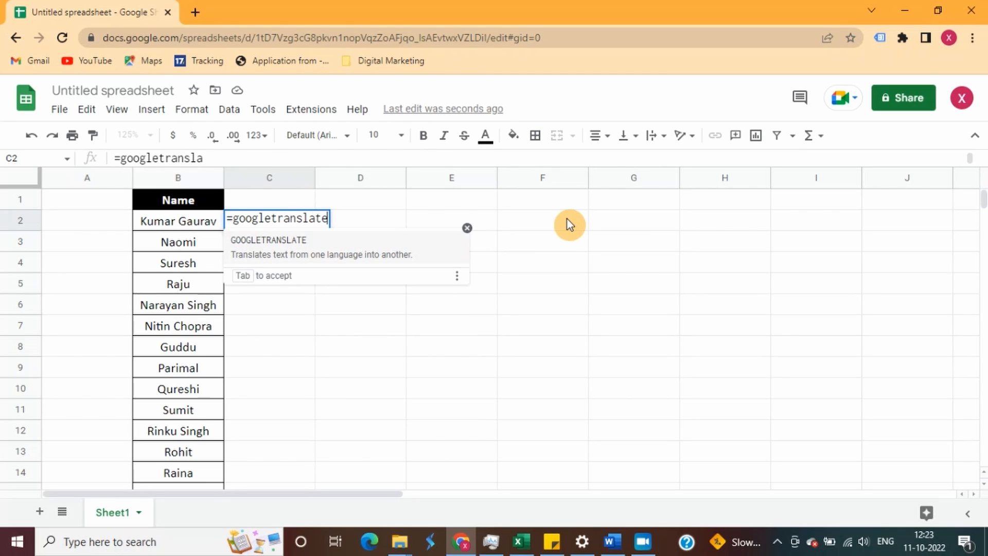
pyautogui.write('(')
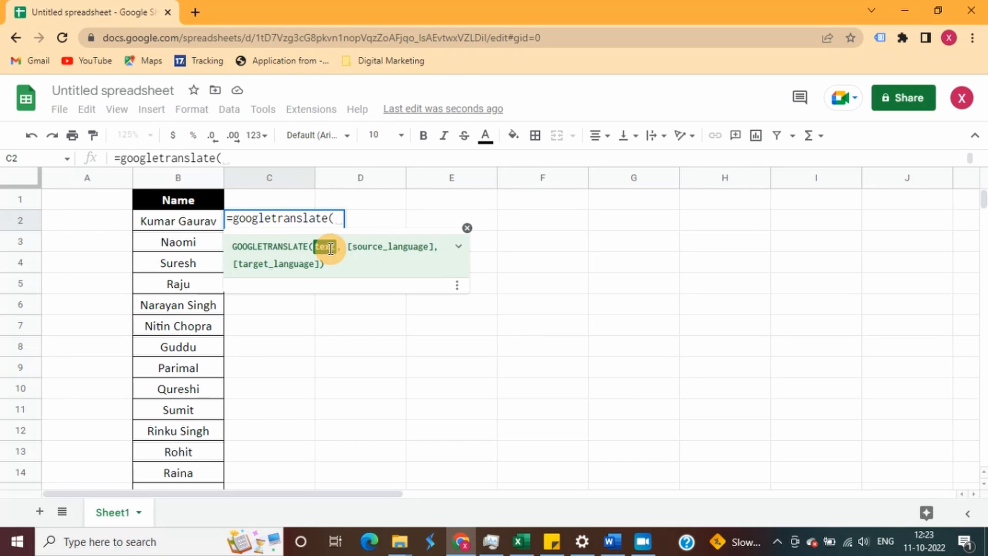
pyautogui.click(165, 223)
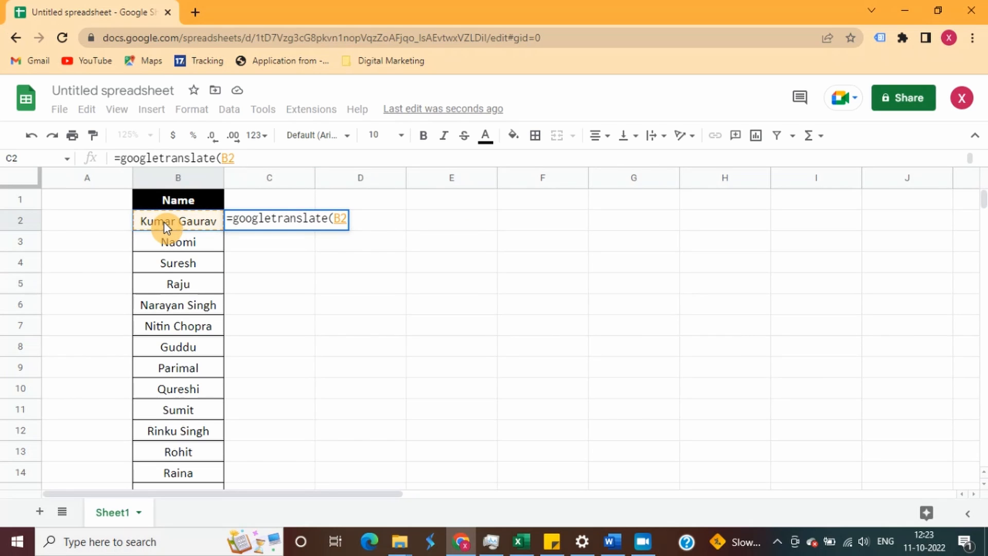
pyautogui.write(',')
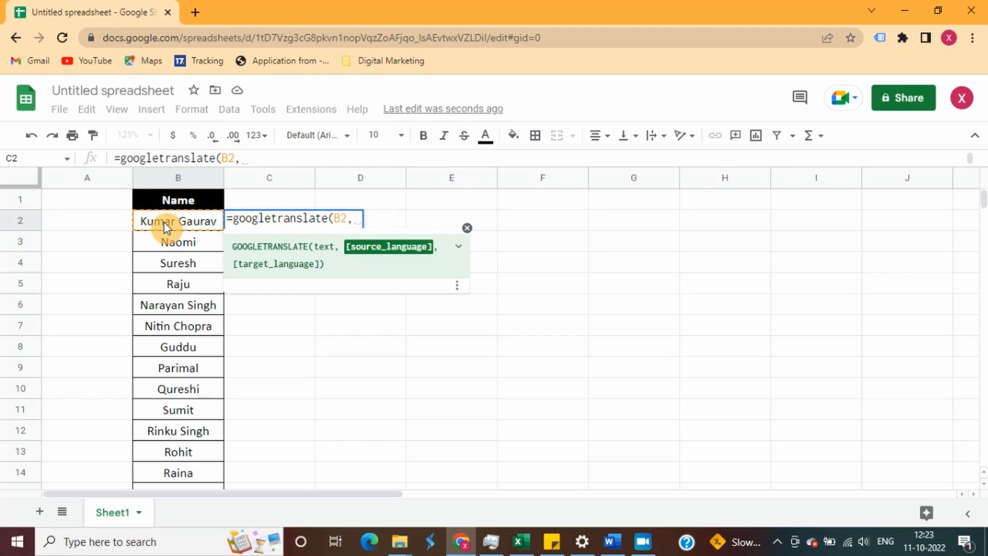
pyautogui.write('"')
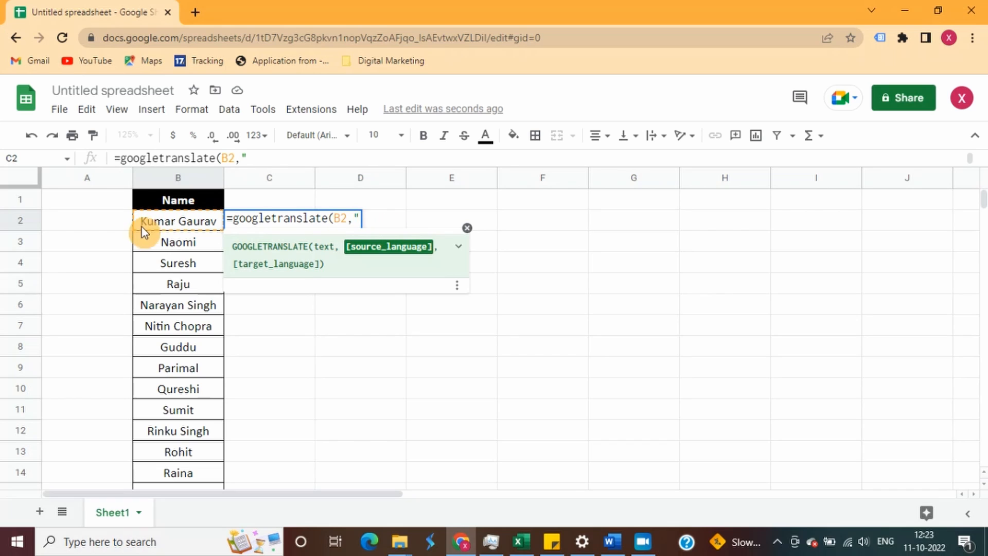
pyautogui.write('EN"')
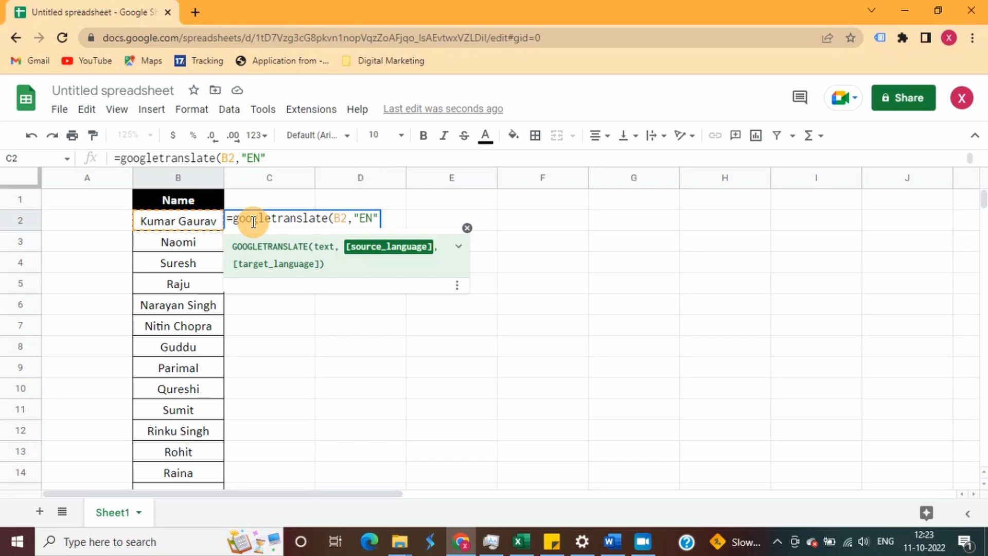
pyautogui.write(',')
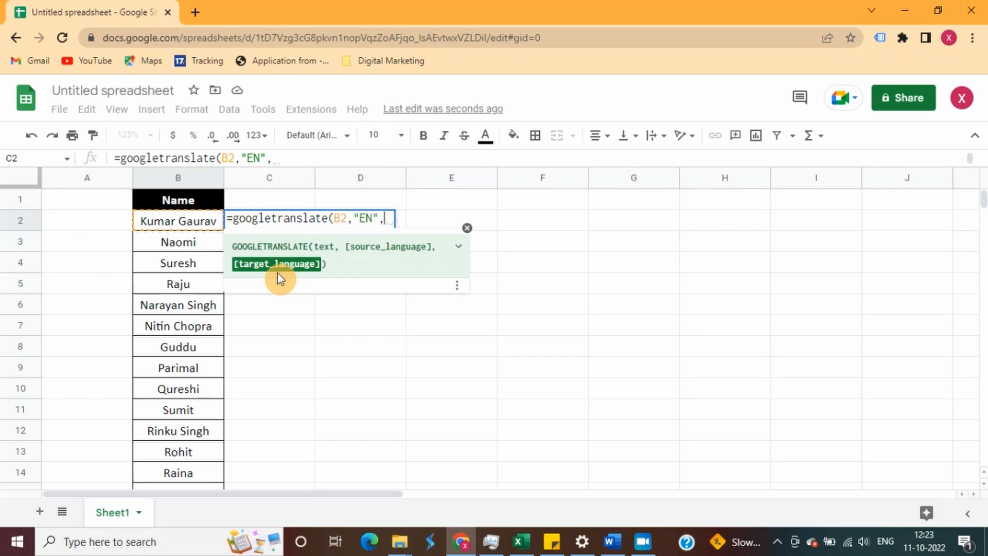
pyautogui.write('"')
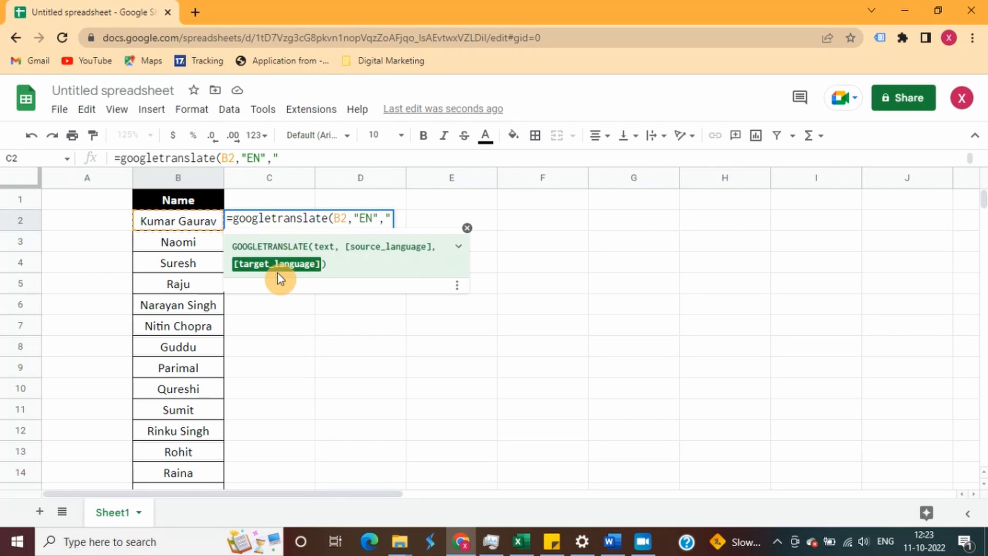
pyautogui.write('HI"')
pyautogui.write(')')
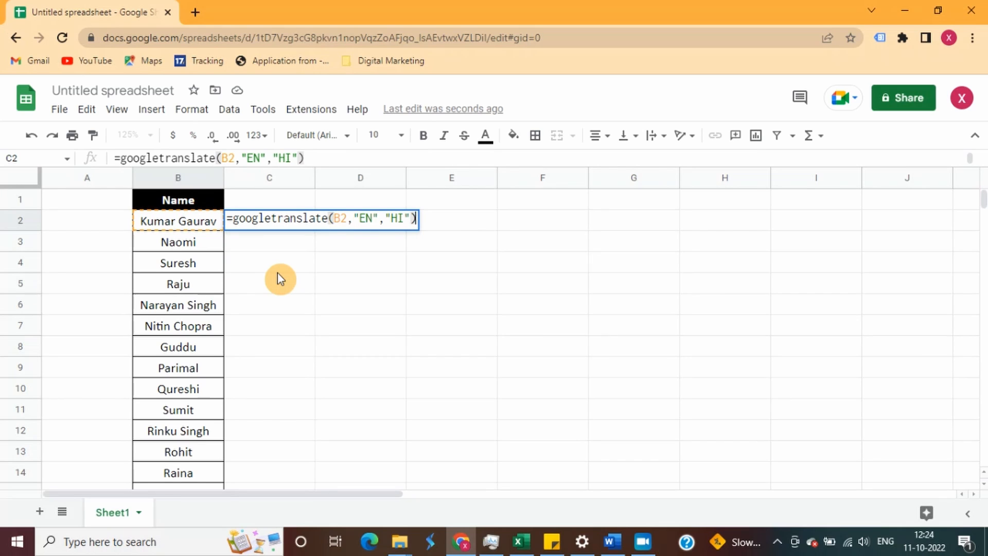
pyautogui.press('Return')
pyautogui.press('Up')
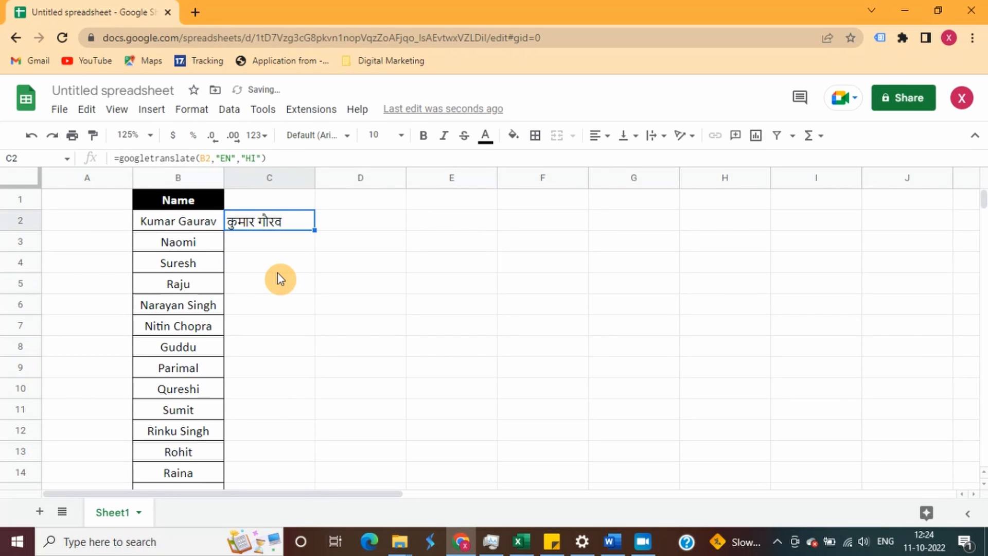
# Step: Compare the name in B2 with its translation in C2 and check how far down the name list in column B extends
pyautogui.press('Left')
pyautogui.press('Right')
pyautogui.press('Left')
pyautogui.press('Right')
pyautogui.press('Left')
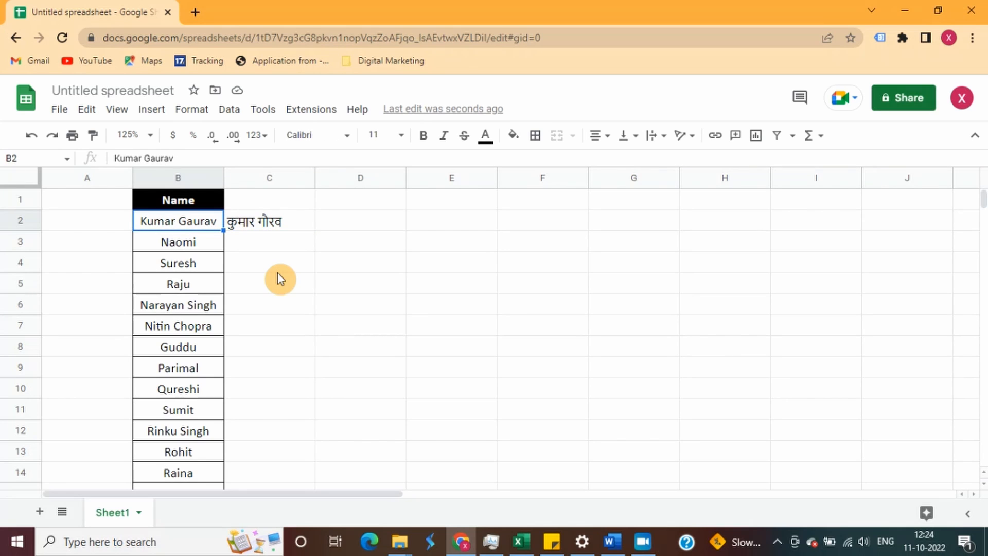
pyautogui.press('Up')
pyautogui.press('Down')
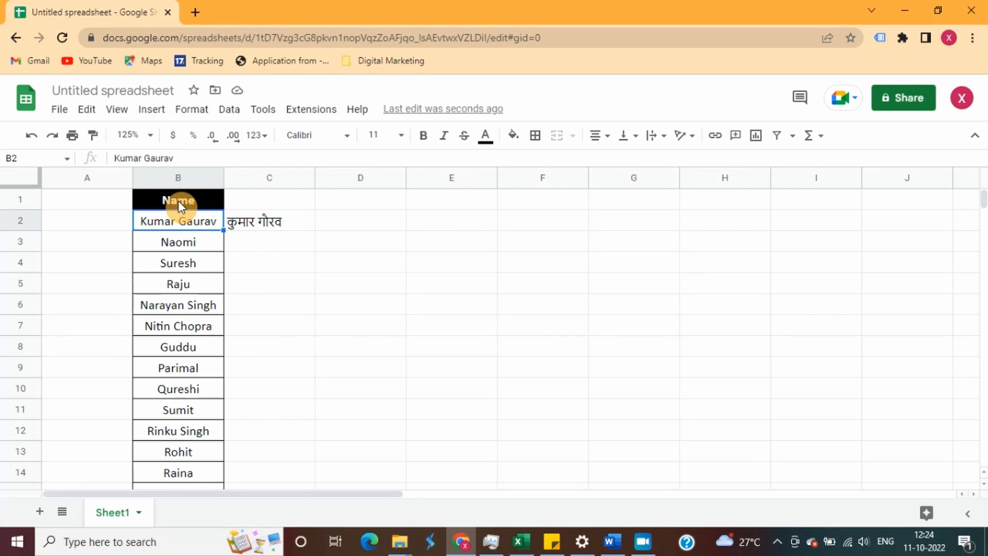
pyautogui.press('Right')
pyautogui.press('Left')
pyautogui.hotkey('ctrl', 'Down')
pyautogui.press('Down')
pyautogui.press('Up')
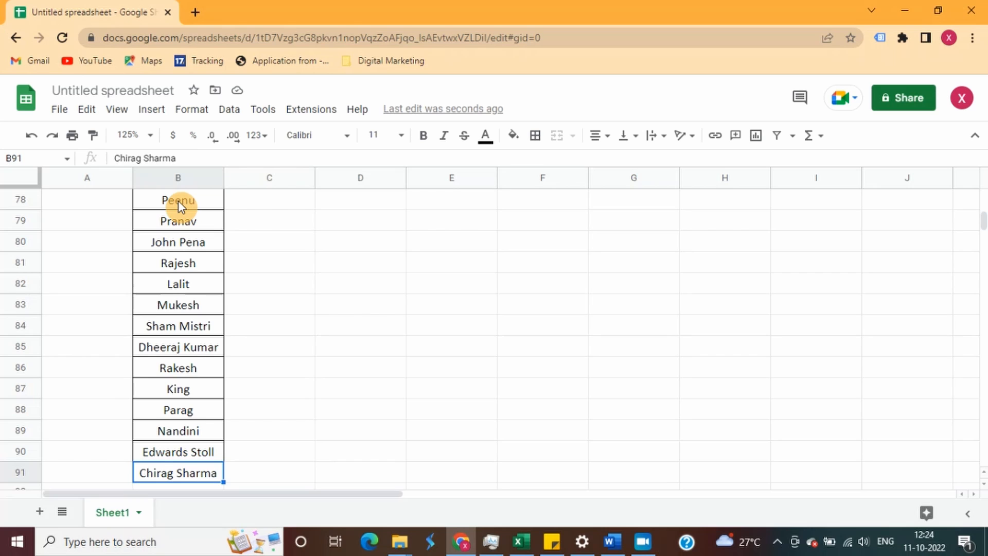
pyautogui.hotkey('ctrl', 'Up')
pyautogui.press('Down')
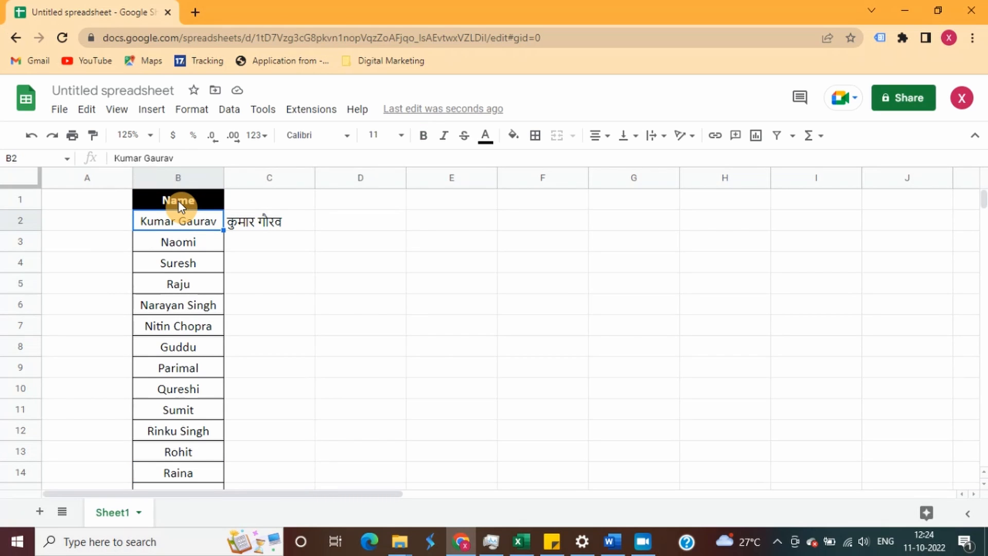
# Step: Fill the translation formula from C2 down through C91, alongside the last name in the list
pyautogui.hotkey('ctrl', 'Down')
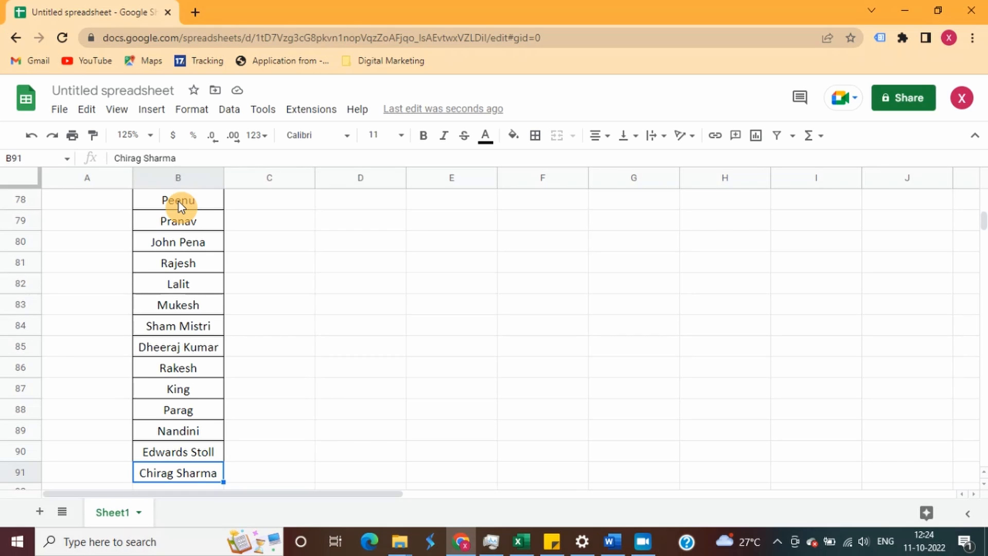
pyautogui.press('Right')
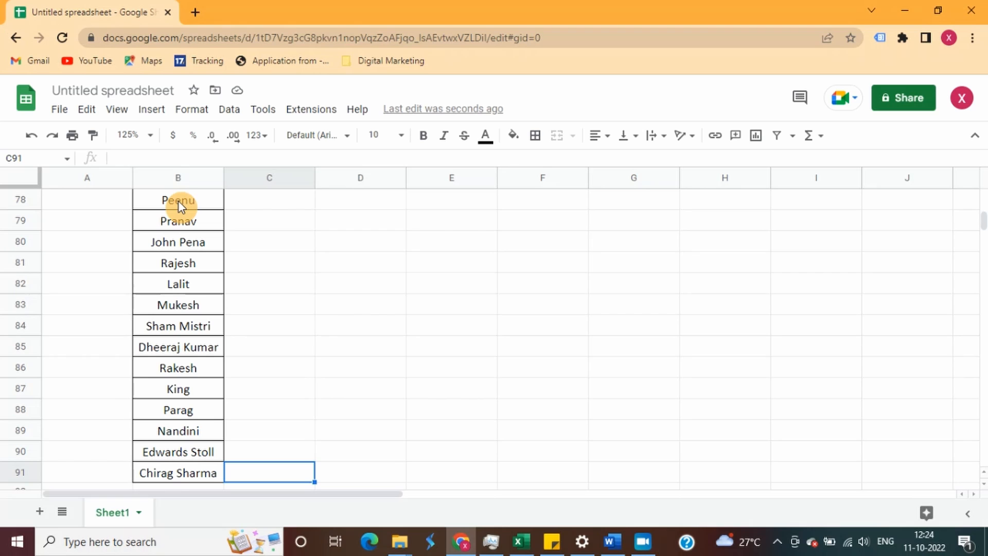
pyautogui.hotkey('ctrl', 'shift', 'Up')
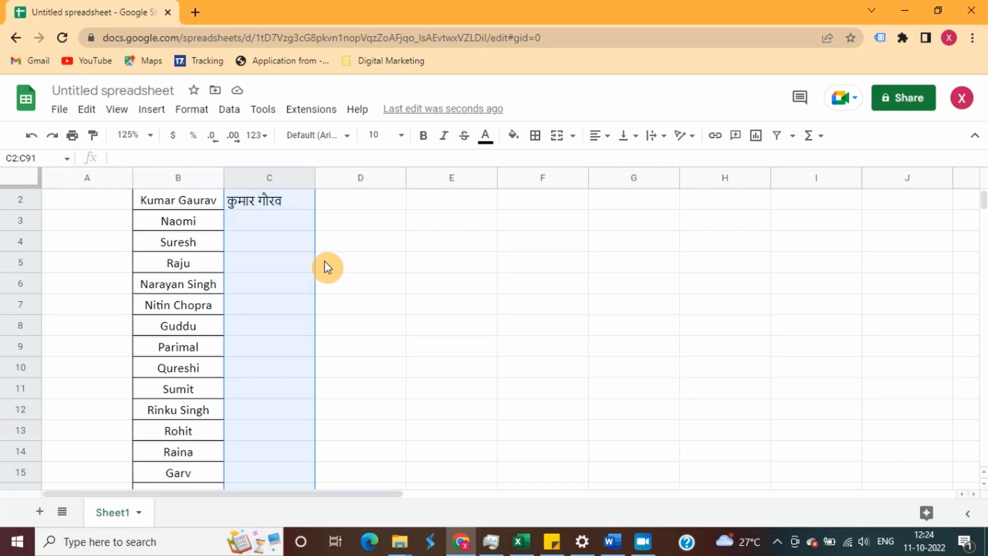
pyautogui.hotkey('ctrl', 'd')
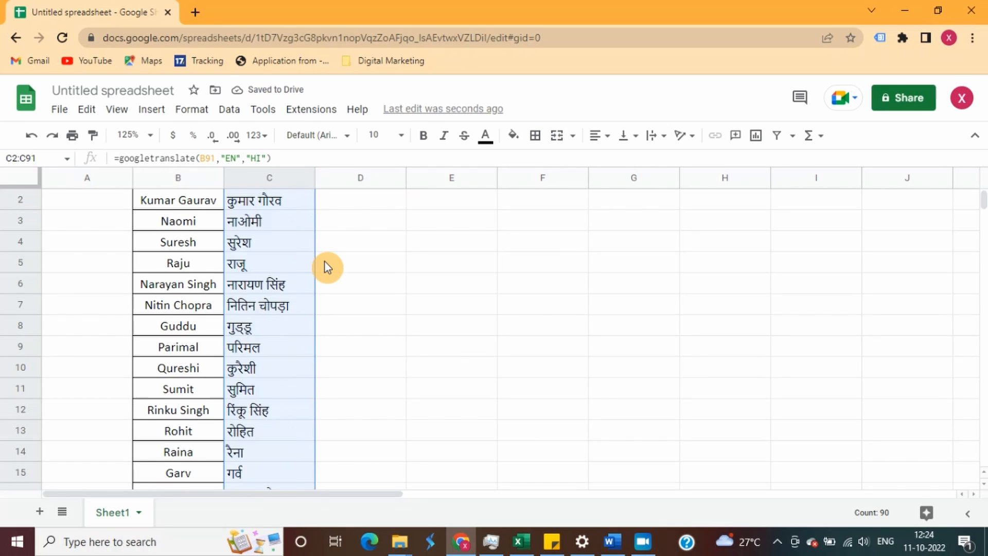
# Step: Check the first Hindi translations and their formulas in column C against the English names in column B
pyautogui.press('Down')
pyautogui.press('Up')
pyautogui.hotkey('ctrl', 'Up')
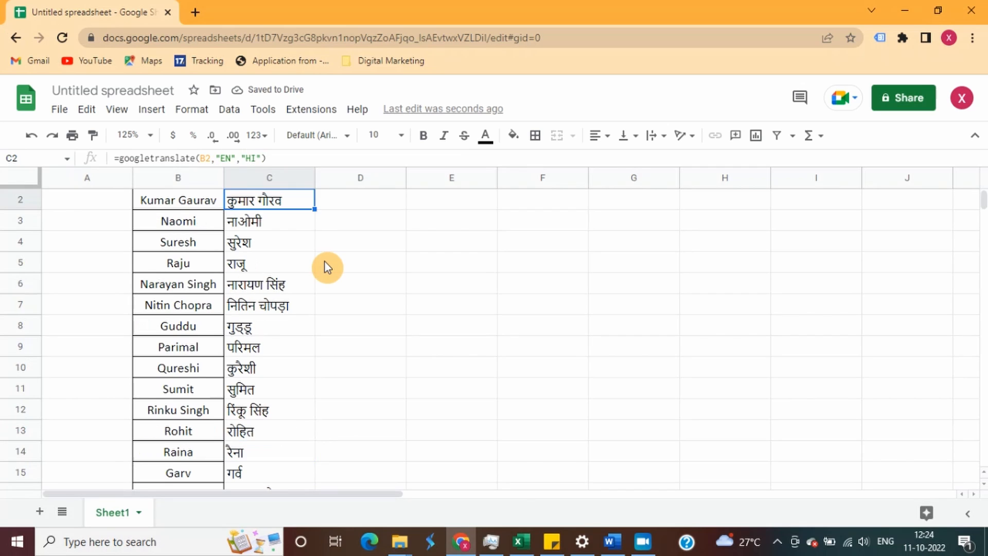
pyautogui.press('Down')
pyautogui.press('Left')
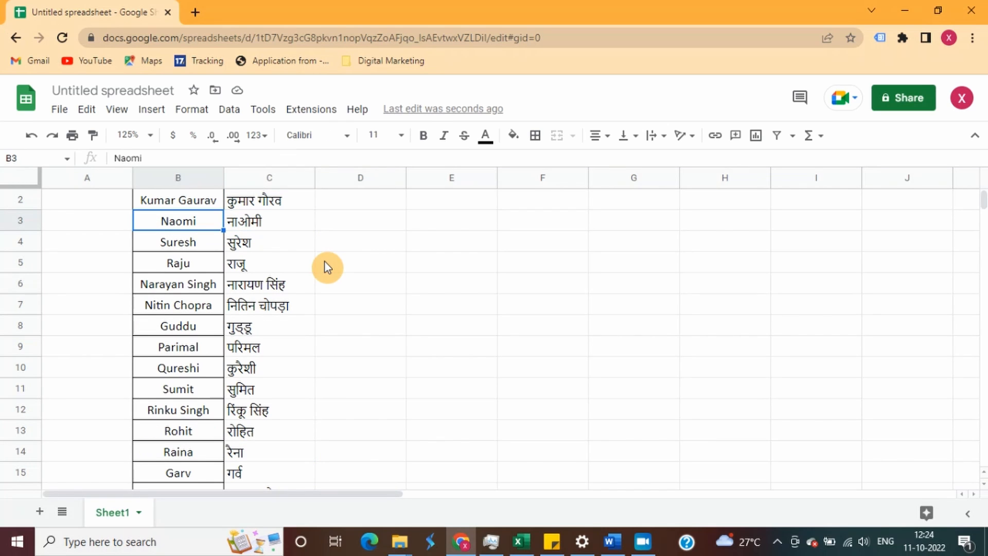
pyautogui.press('Right')
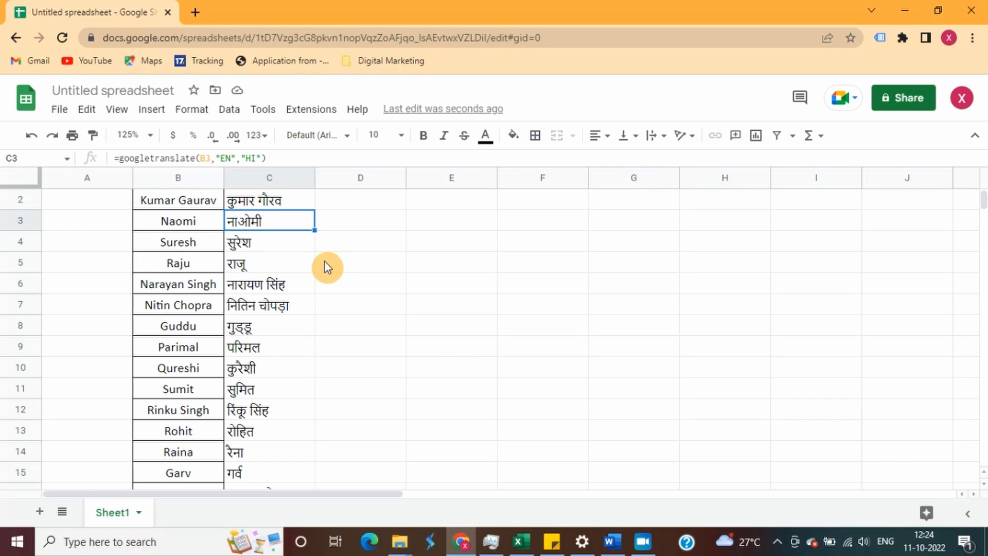
pyautogui.press('Down')
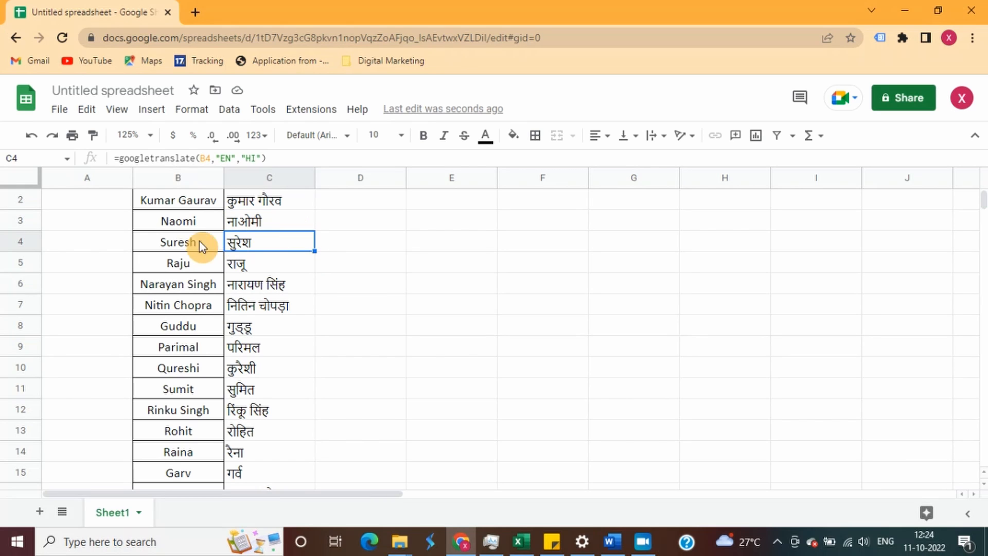
pyautogui.press('Right')
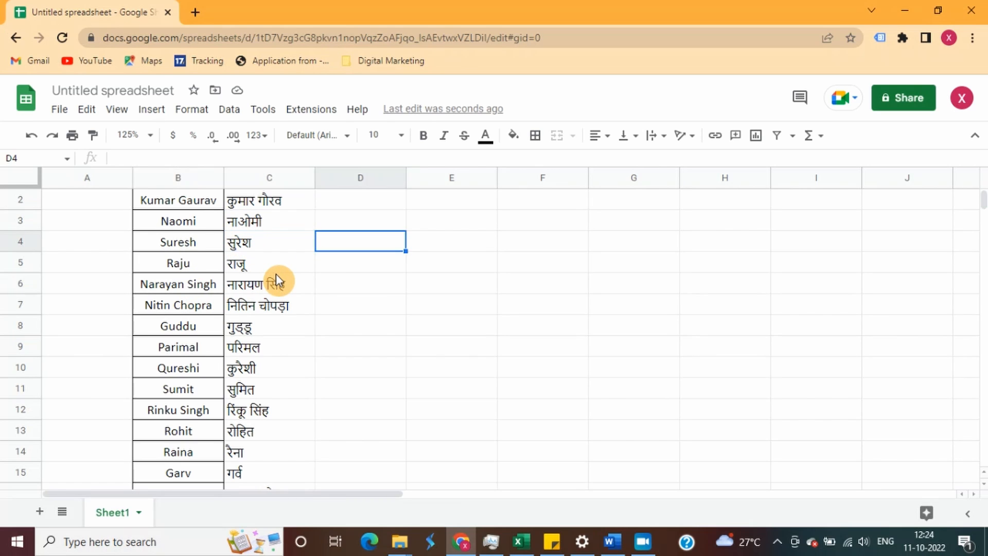
pyautogui.press('Up')
pyautogui.press('Up')
pyautogui.press('Up')
pyautogui.press('Left')
pyautogui.press('Down')
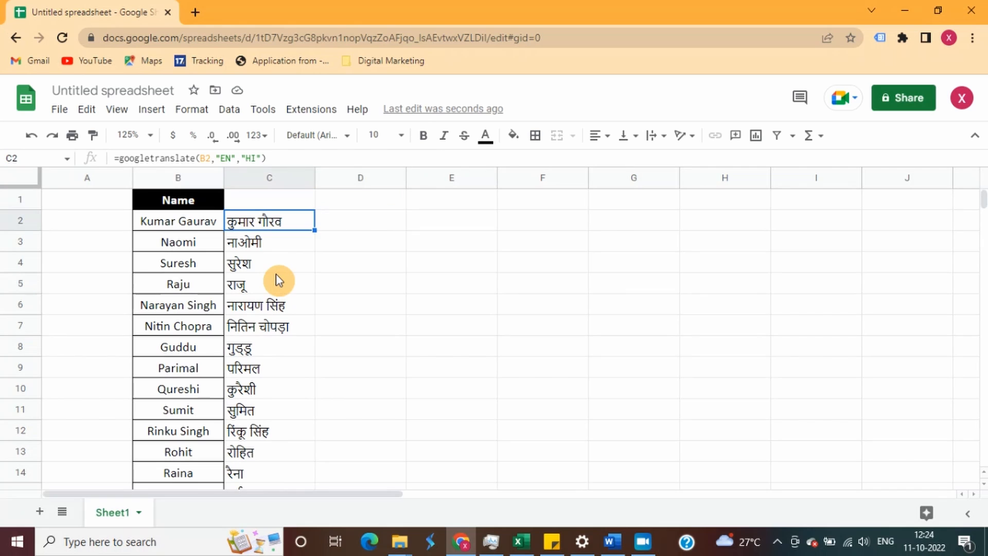
pyautogui.press('Down')
pyautogui.press('Up')
# Step: Copy the translated names in C2:C91 and paste them as values only starting at cell E2
pyautogui.hotkey('ctrl', 'shift', 'Down')
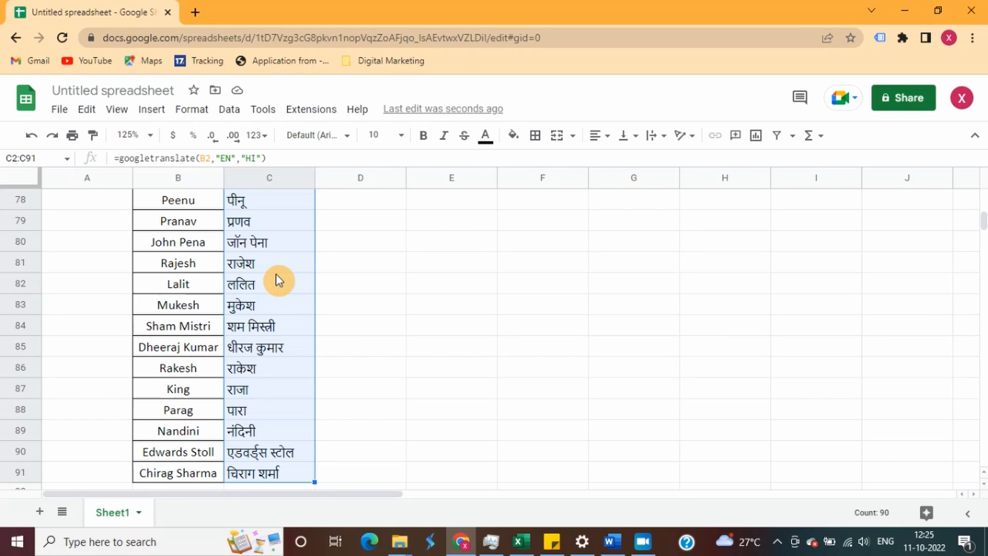
pyautogui.hotkey('ctrl', 'c')
pyautogui.hotkey('ctrl', 'shift', 'Up')
pyautogui.press('Right')
pyautogui.press('Right')
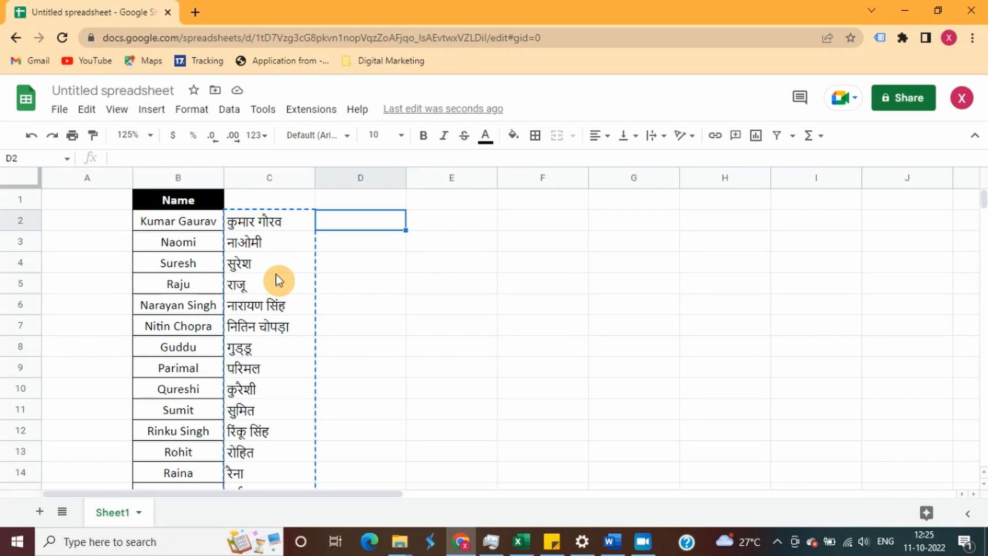
pyautogui.rightClick(464, 221)
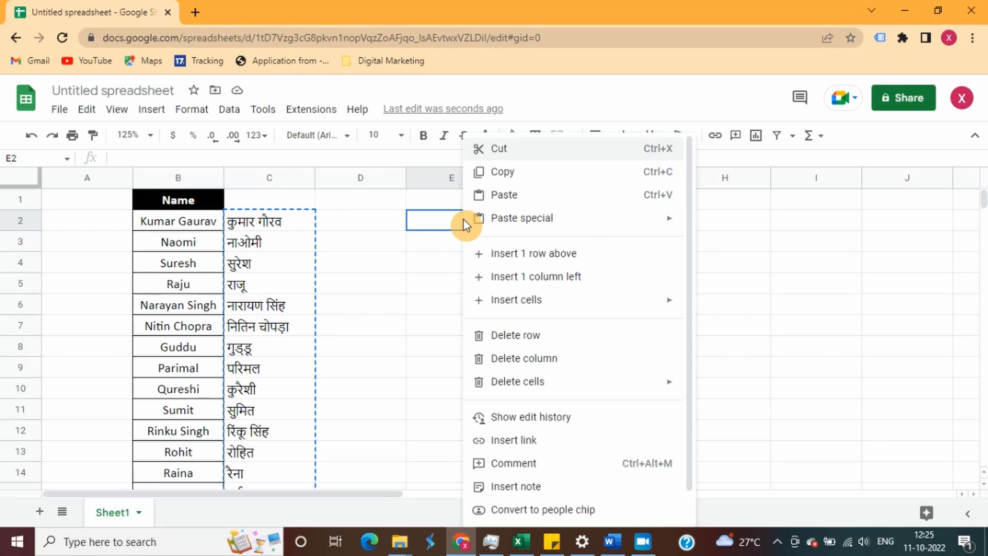
pyautogui.moveTo(587, 225)
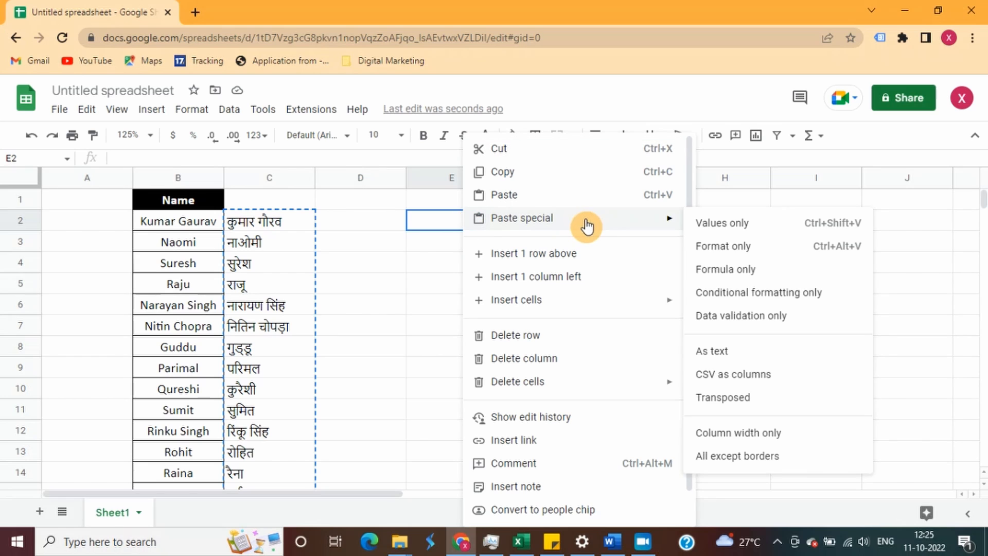
pyautogui.click(723, 226)
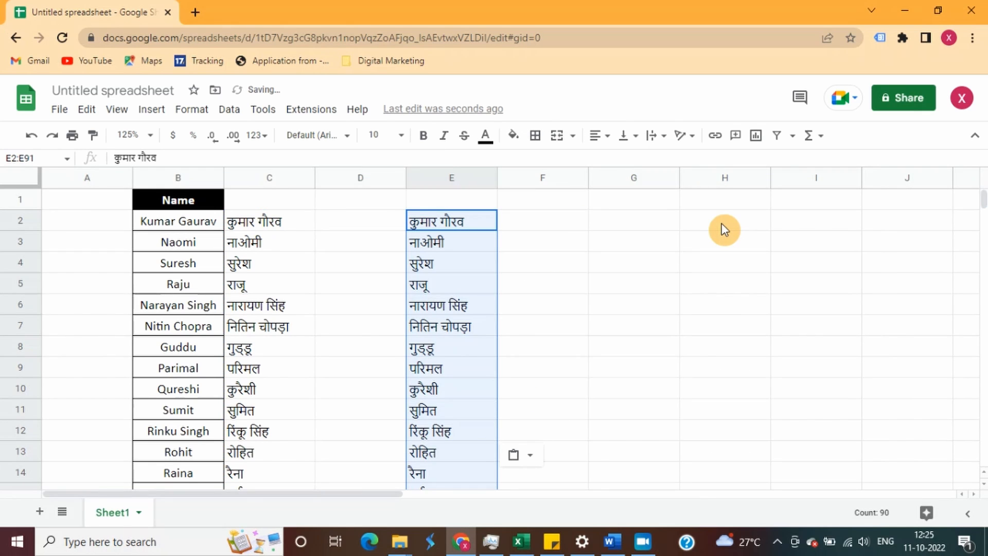
# Step: Inspect the contents of the pasted cells in column E and compare them with the formula in C2
pyautogui.press('Left')
pyautogui.press('Right')
pyautogui.press('Left')
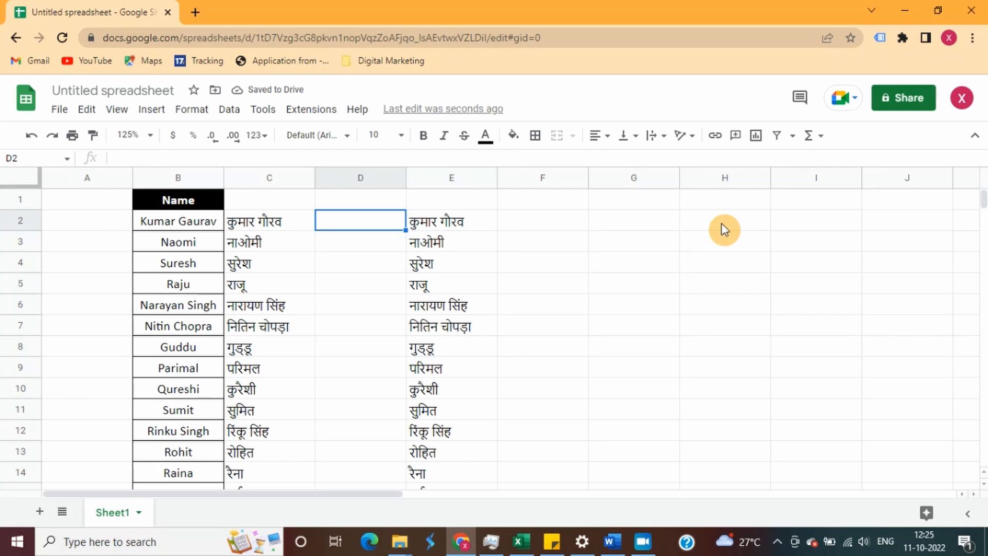
pyautogui.press('Right')
pyautogui.press('Down')
pyautogui.press('Down')
pyautogui.press('Down')
pyautogui.press('Down')
pyautogui.press('Down')
pyautogui.press('Down')
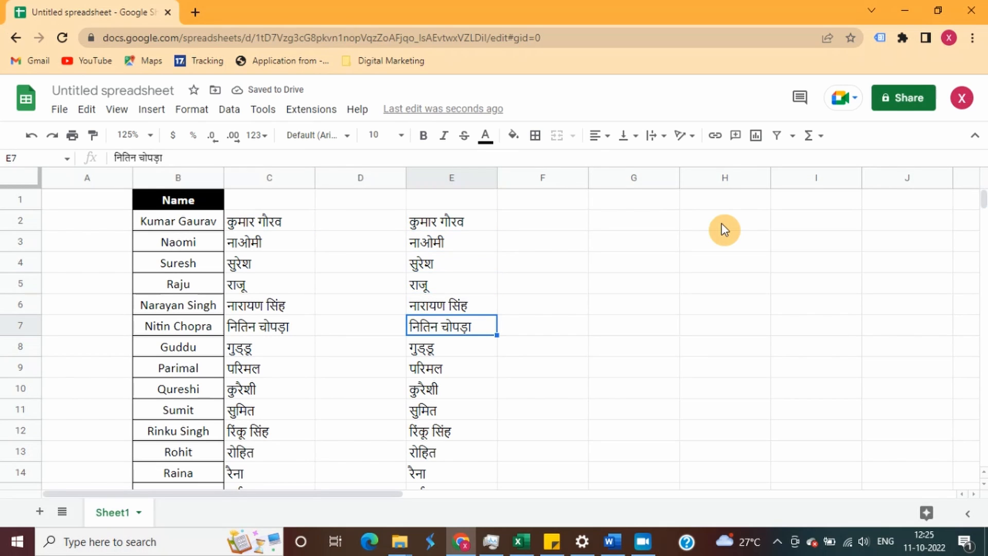
pyautogui.press('Up')
pyautogui.press('Up')
pyautogui.press('Up')
pyautogui.press('Up')
pyautogui.press('Up')
pyautogui.press('Up')
pyautogui.press('Down')
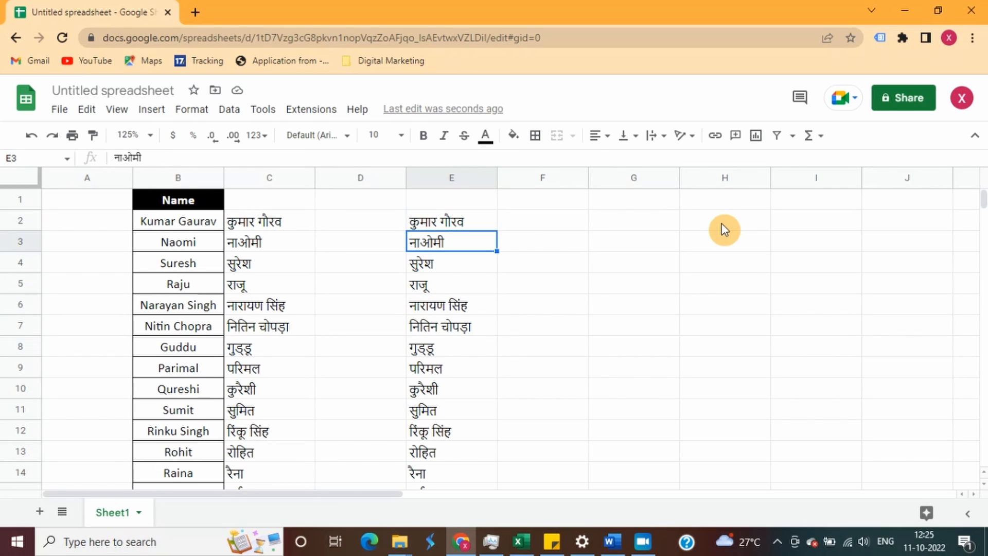
pyautogui.press('Up')
pyautogui.press('Left')
pyautogui.press('Left')
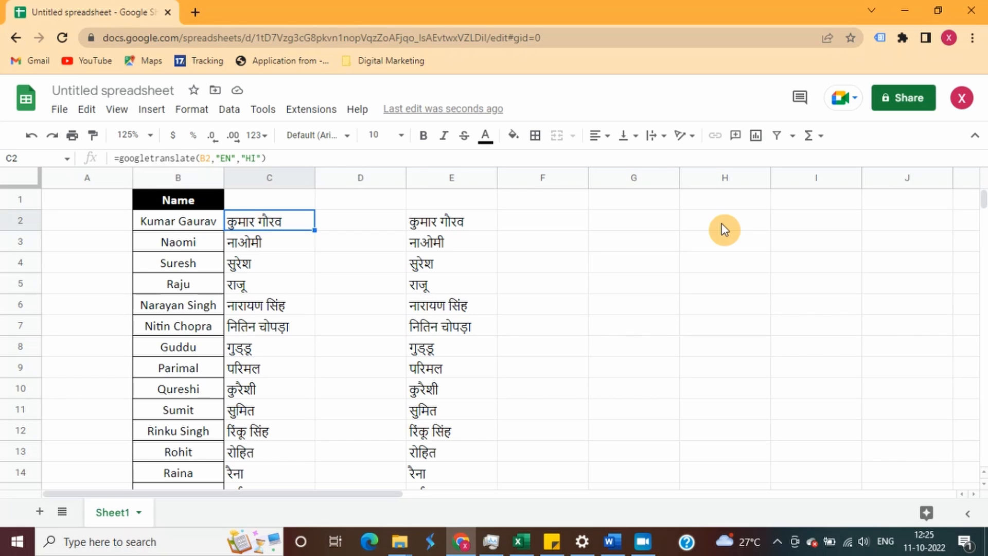
# Step: Compare the translation formula in cell C2 with the plain value in cell E2
pyautogui.press('Down')
pyautogui.press('Up')
pyautogui.click(436, 221)
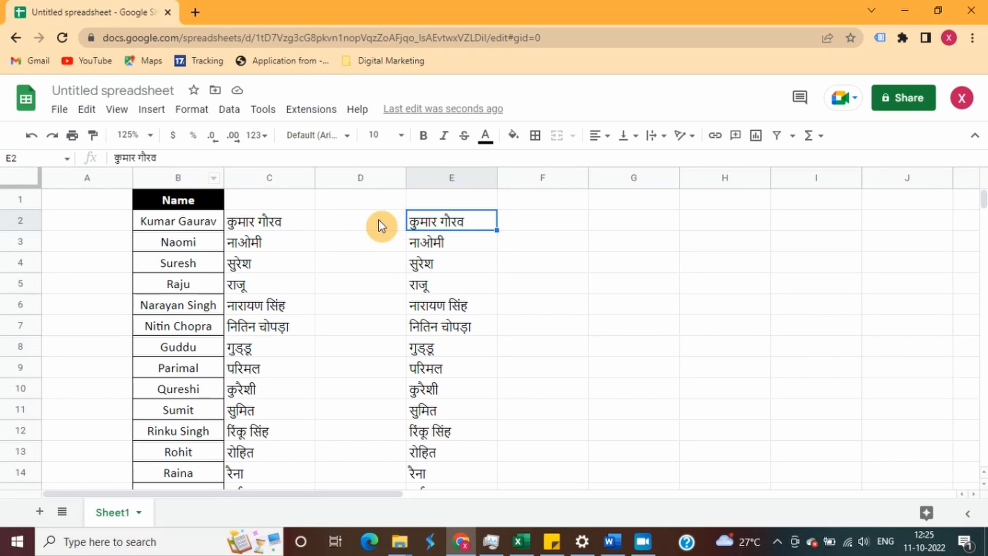
pyautogui.click(286, 219)
pyautogui.click(413, 222)
pyautogui.click(287, 225)
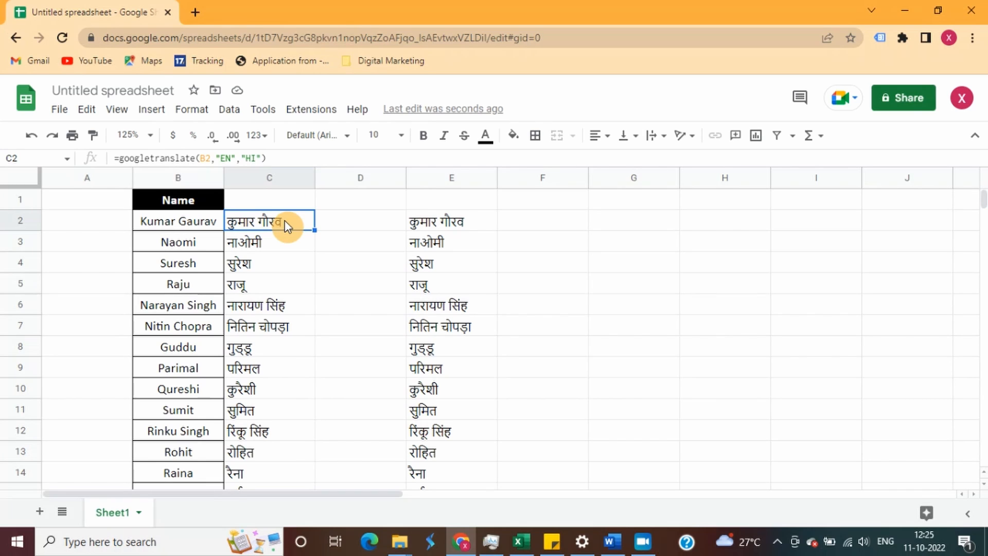
pyautogui.click(424, 220)
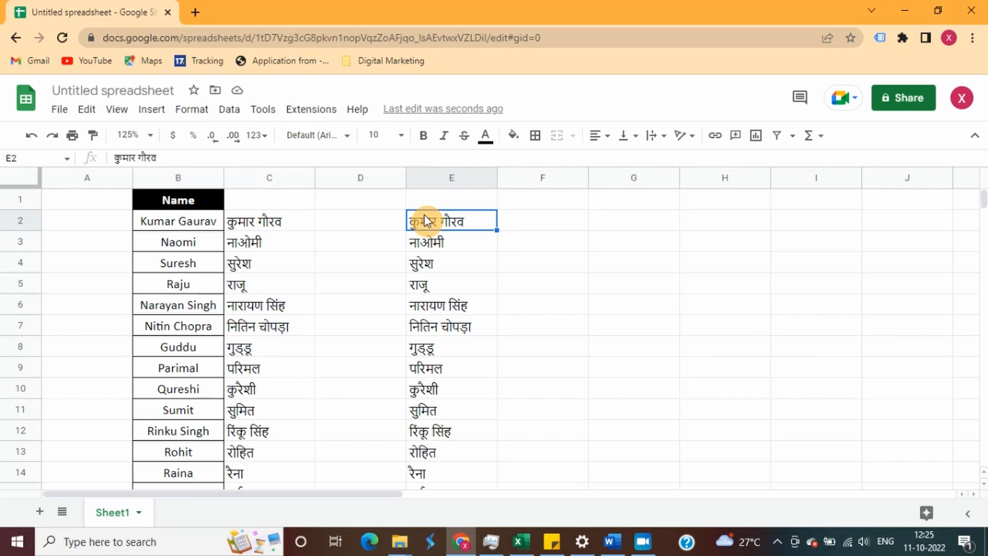
# Step: Copy the plain Hindi names in E2:E91 and select cell C2 on the Names sheet of the Excel workbook
pyautogui.press('Down')
pyautogui.press('Up')
pyautogui.hotkey('ctrl', 'shift', 'Down')
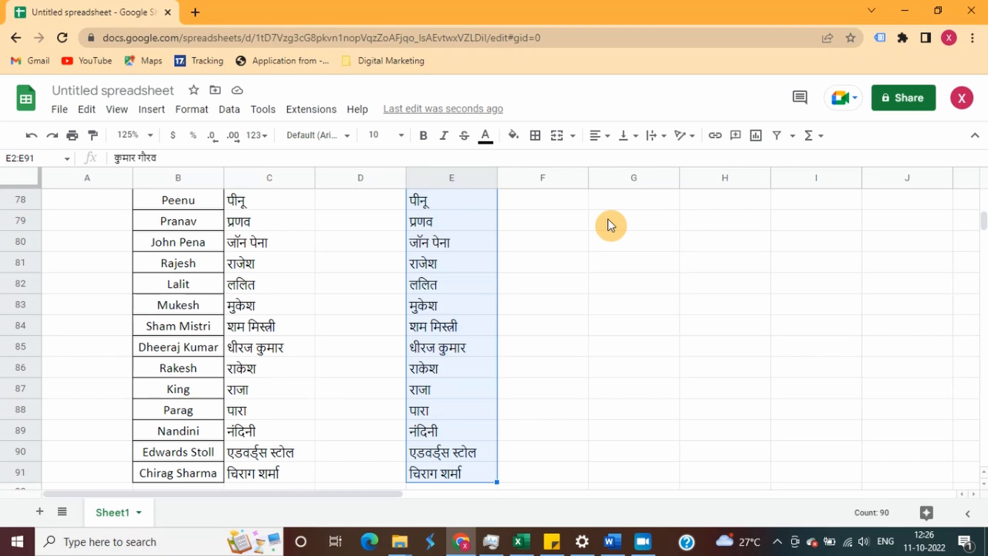
pyautogui.hotkey('ctrl', 'c')
pyautogui.click(607, 219)
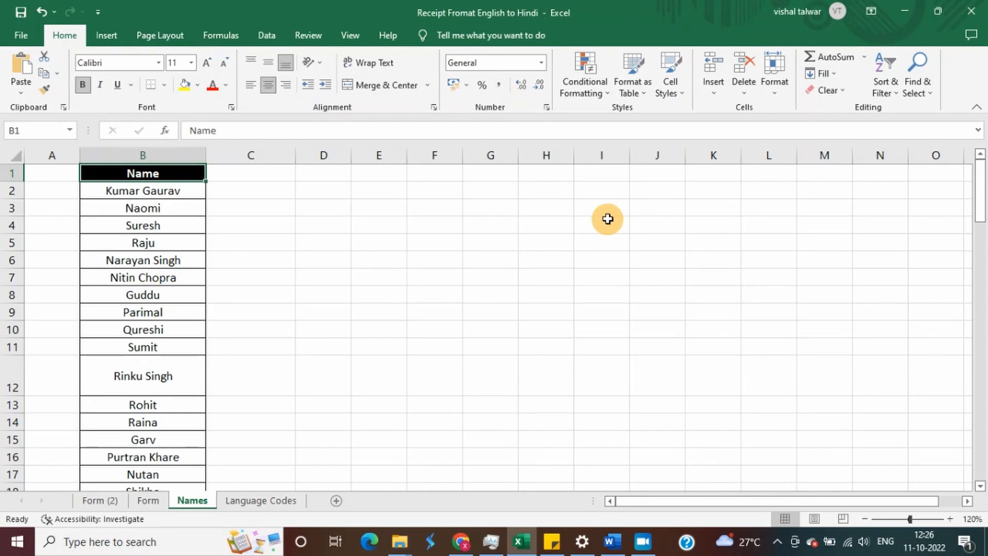
pyautogui.press('Right')
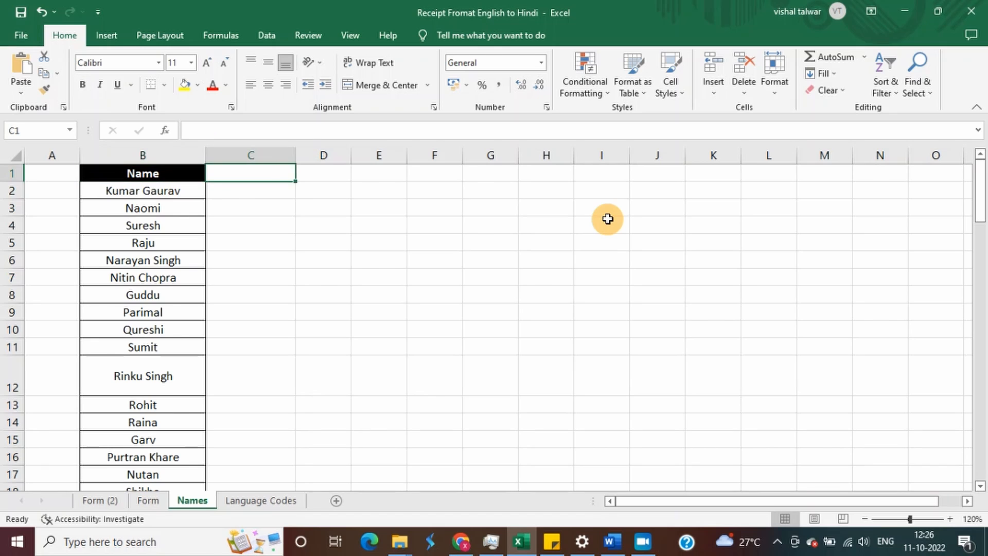
pyautogui.press('Down')
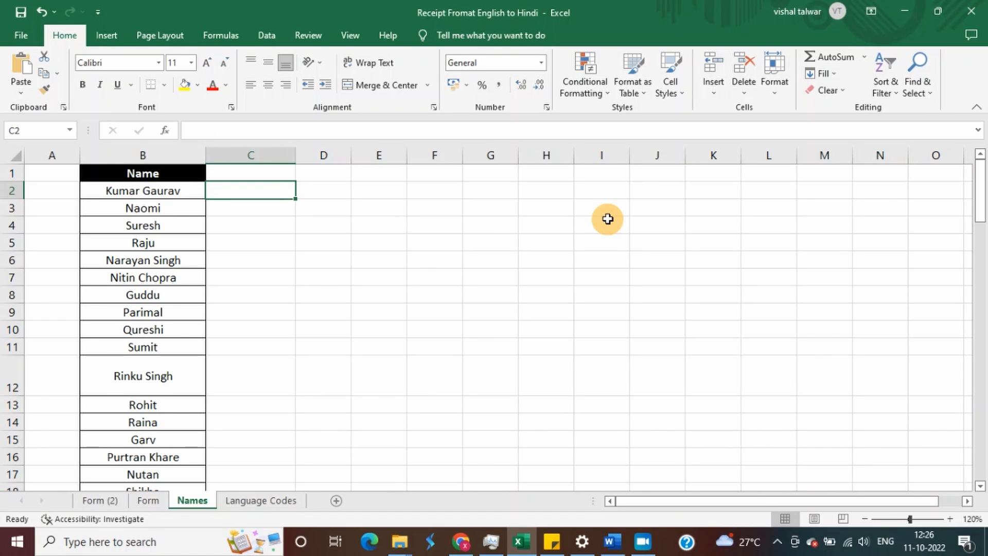
# Step: Paste the copied Hindi names starting at C2 and check the first ones against the English names in column B
pyautogui.hotkey('ctrl', 'v')
pyautogui.press('Down')
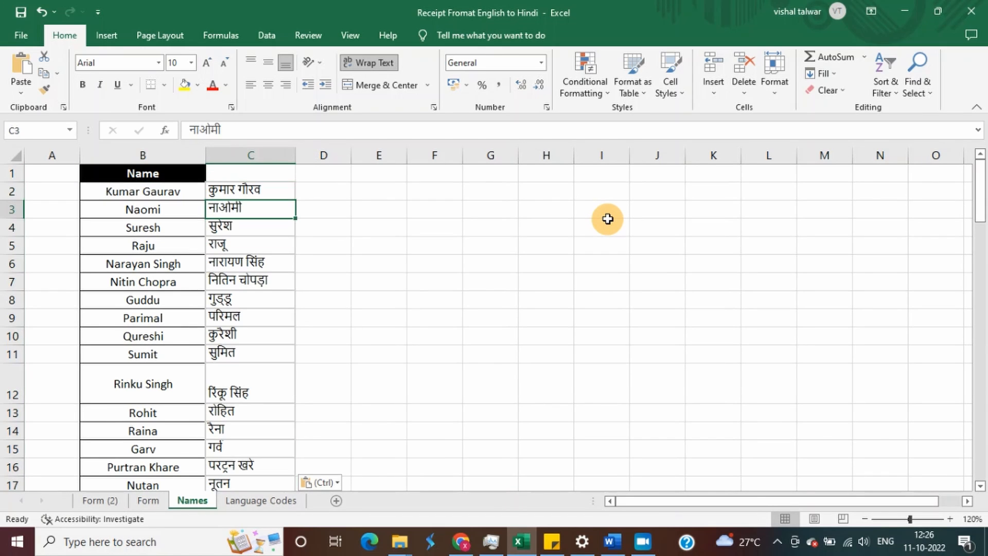
pyautogui.press('Up')
pyautogui.press('Left')
pyautogui.press('Right')
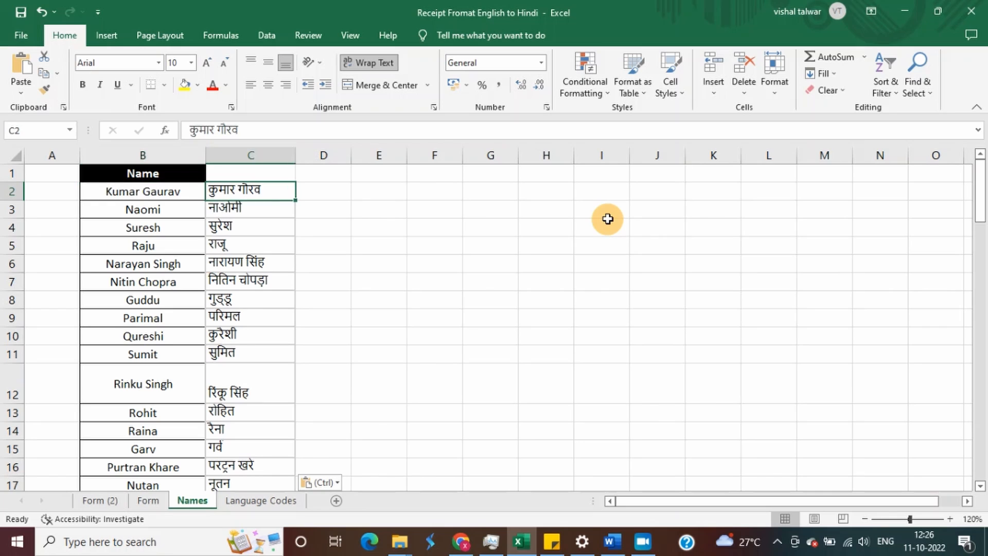
pyautogui.press('Left')
pyautogui.press('Right')
pyautogui.press('Right')
pyautogui.press('Right')
pyautogui.press('Right')
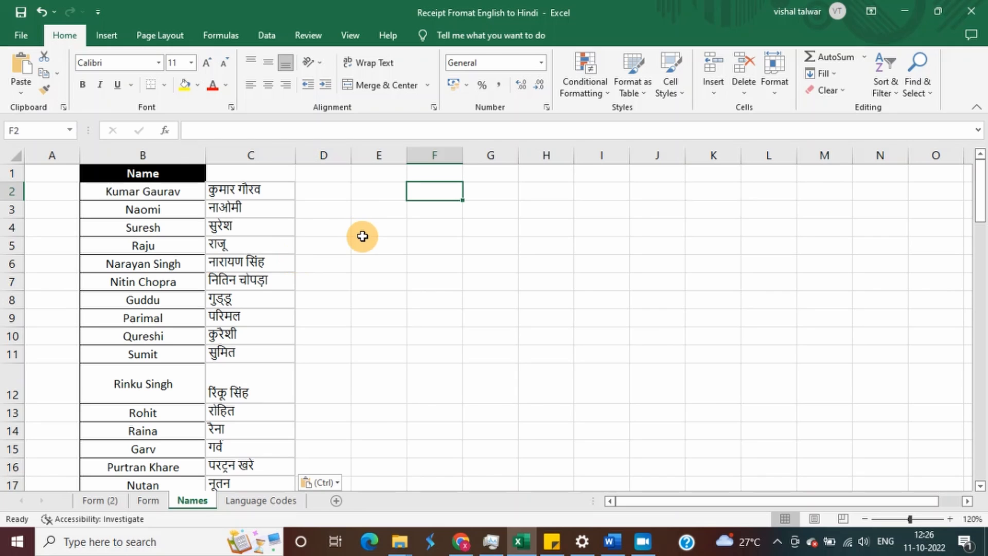
# Step: Try matching the destination formatting for the pasted names in column C, and undo the paste
pyautogui.click(337, 488)
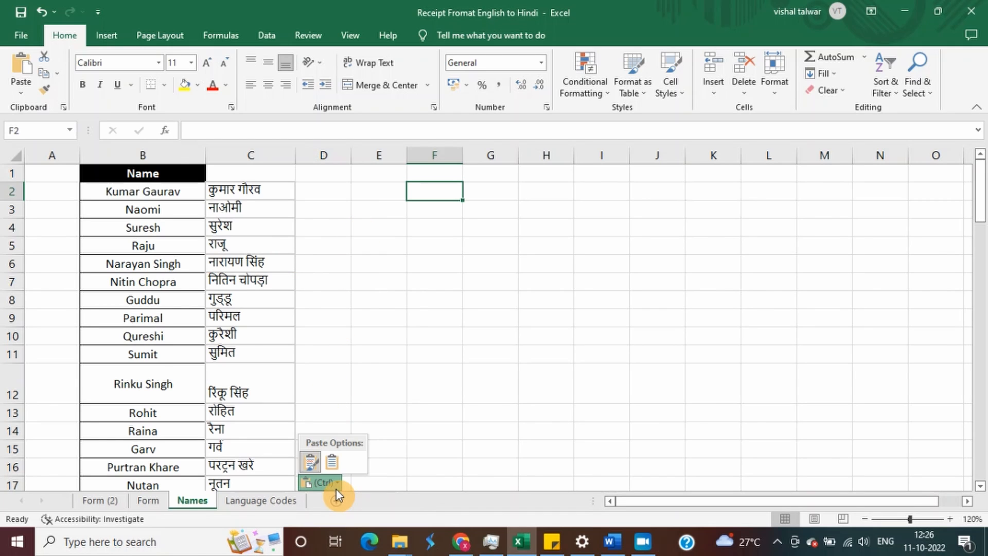
pyautogui.click(332, 461)
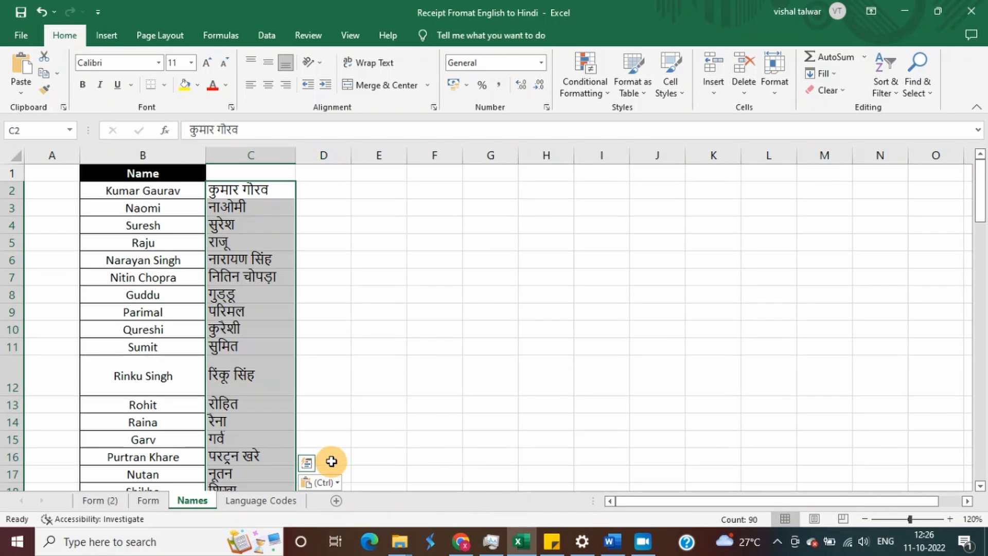
pyautogui.click(313, 235)
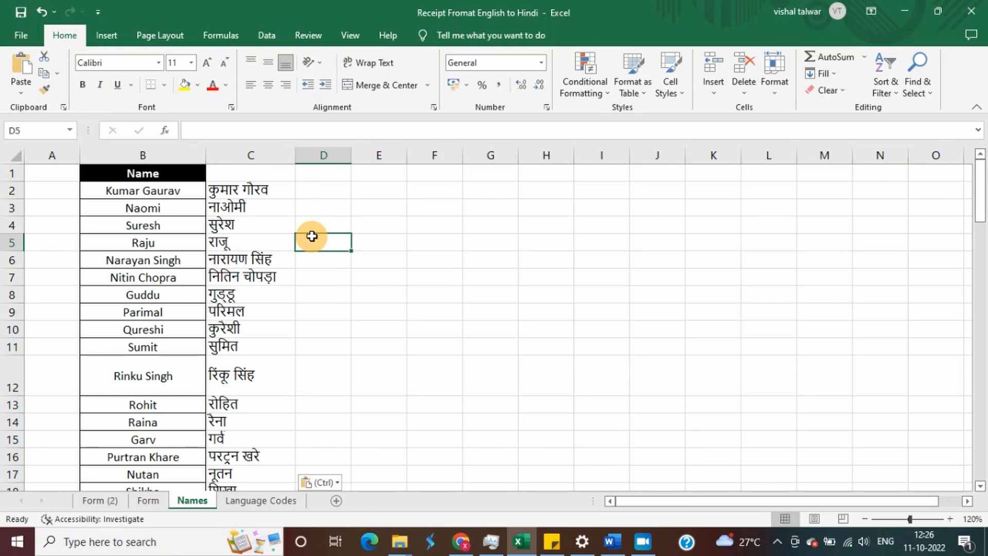
pyautogui.hotkey('ctrl', 'z')
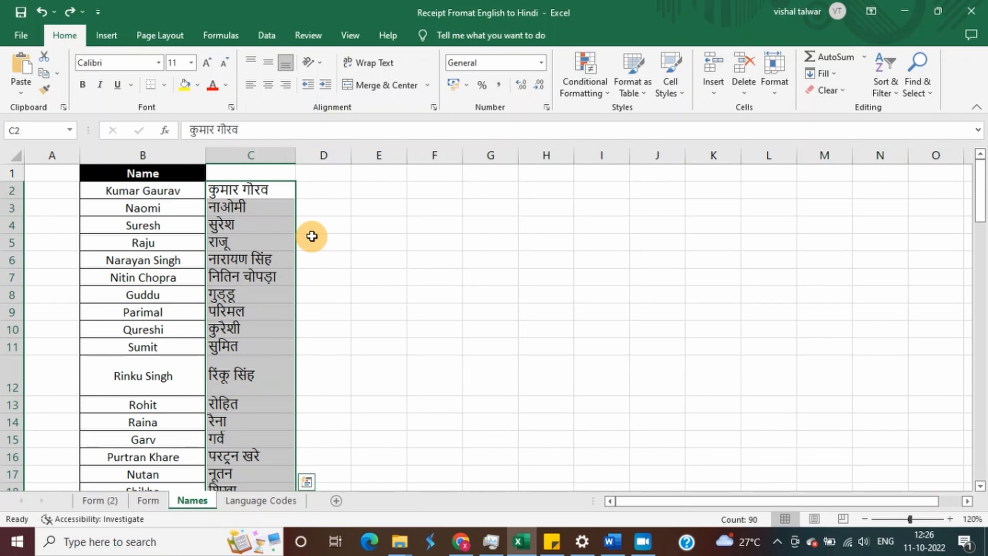
# Step: Clear the title text from cell C1 on the Form sheet and return to the Names sheet
pyautogui.hotkey('ctrl', 'pageup')
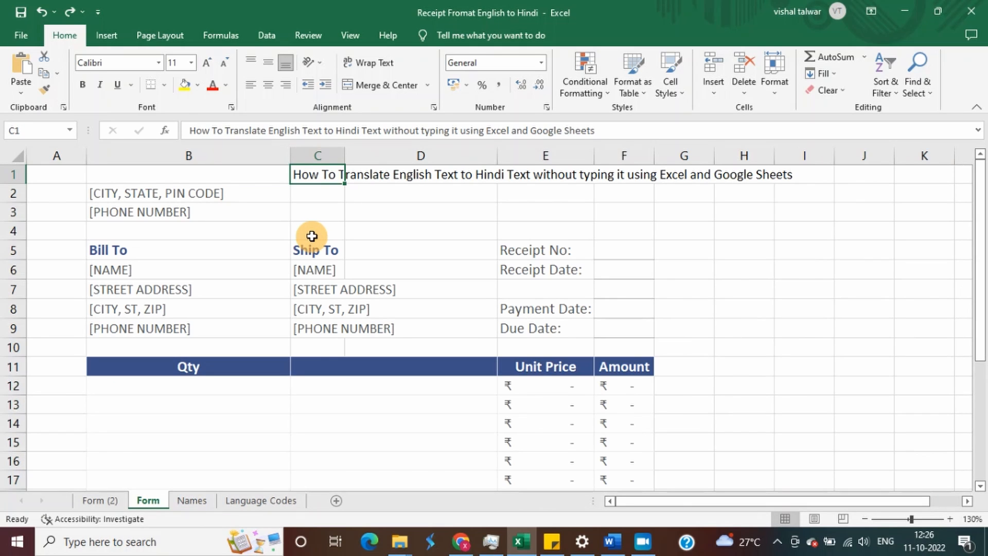
pyautogui.press('Delete')
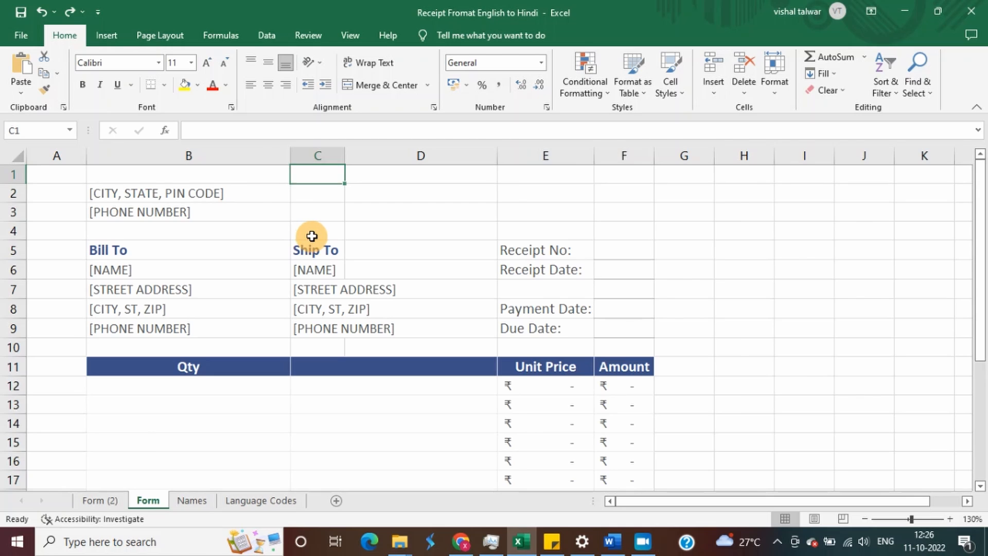
pyautogui.hotkey('ctrl', 'pagedown')
pyautogui.hotkey('alt', 'Tab')
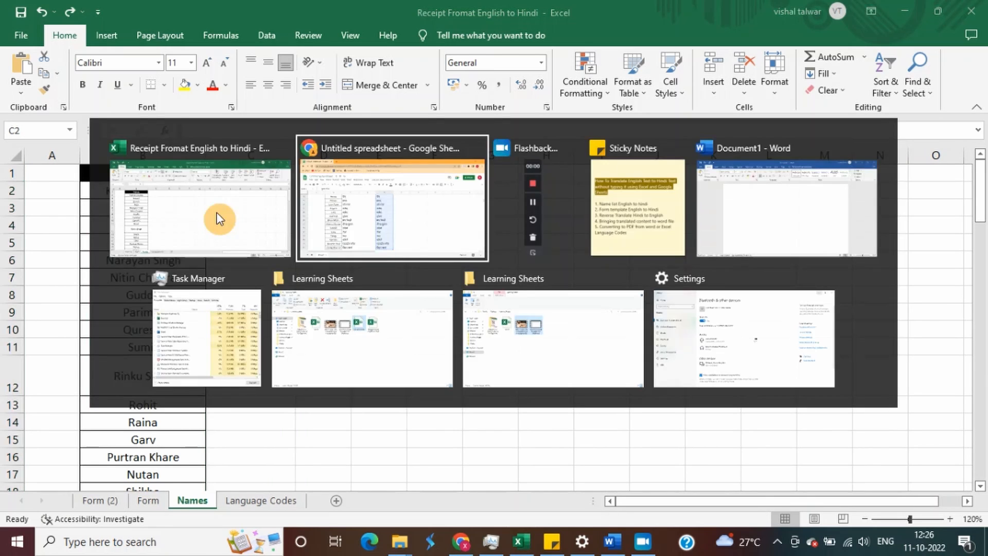
pyautogui.hotkey('alt', 'Tab')
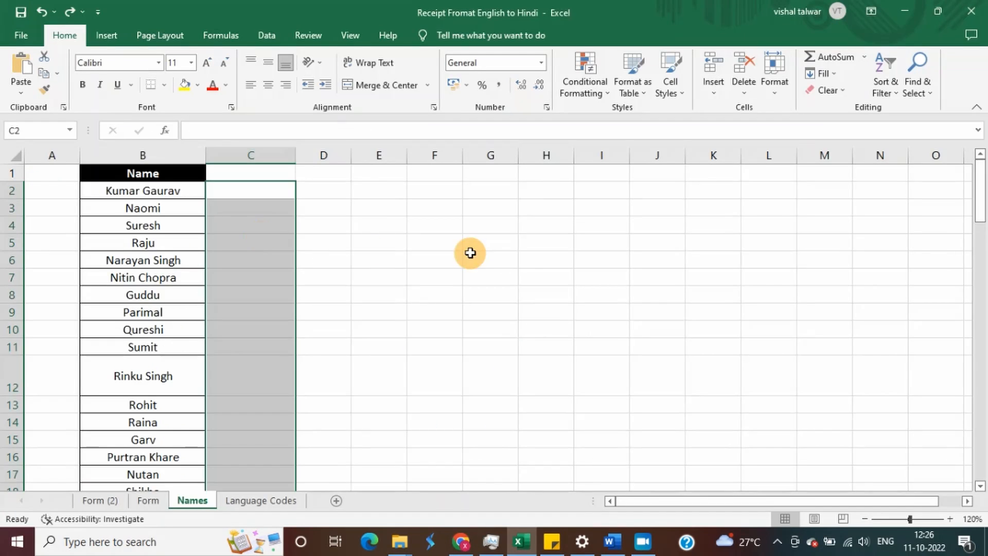
# Step: Paste the Hindi names starting at cell C2 of the Names sheet, matching the destination formatting
pyautogui.click(233, 193)
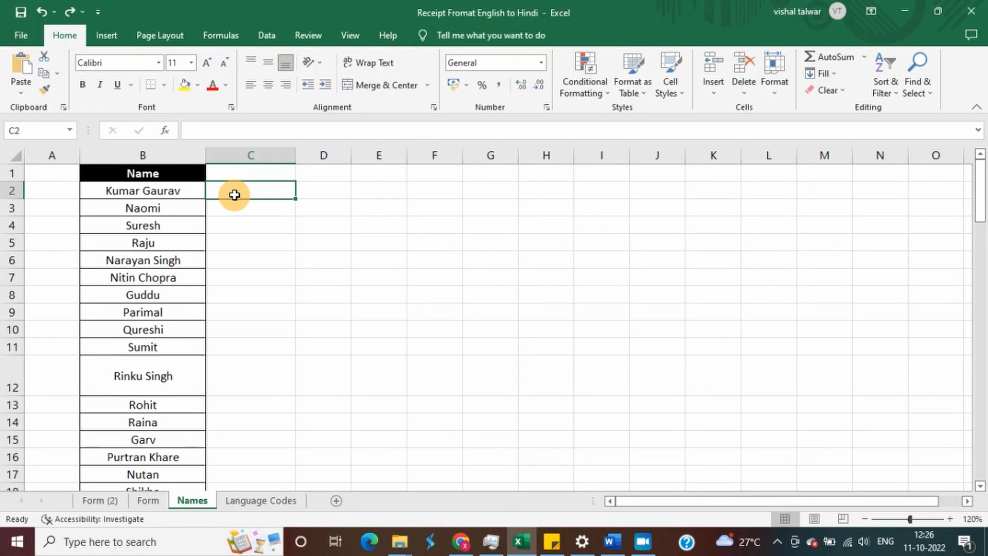
pyautogui.click(21, 94)
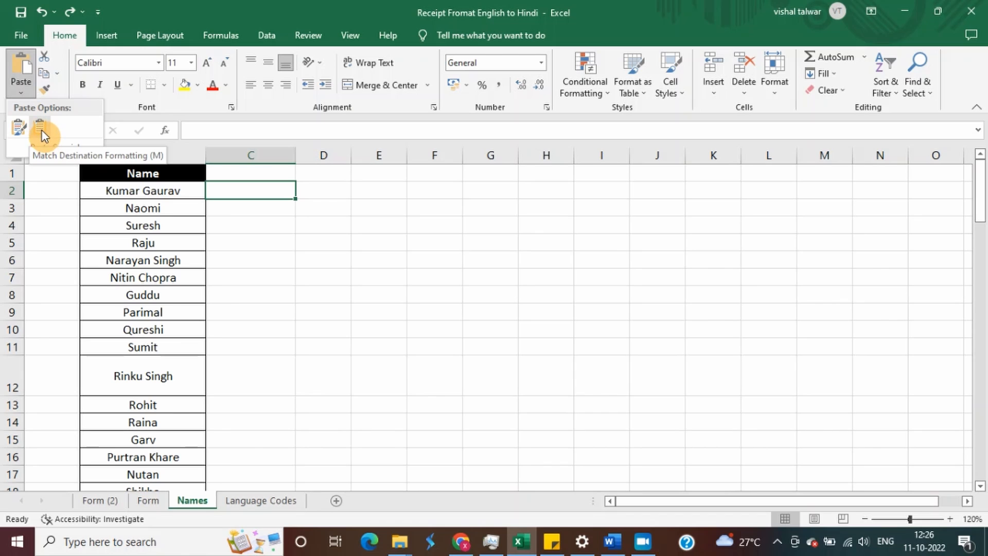
pyautogui.click(41, 133)
pyautogui.click(41, 133)
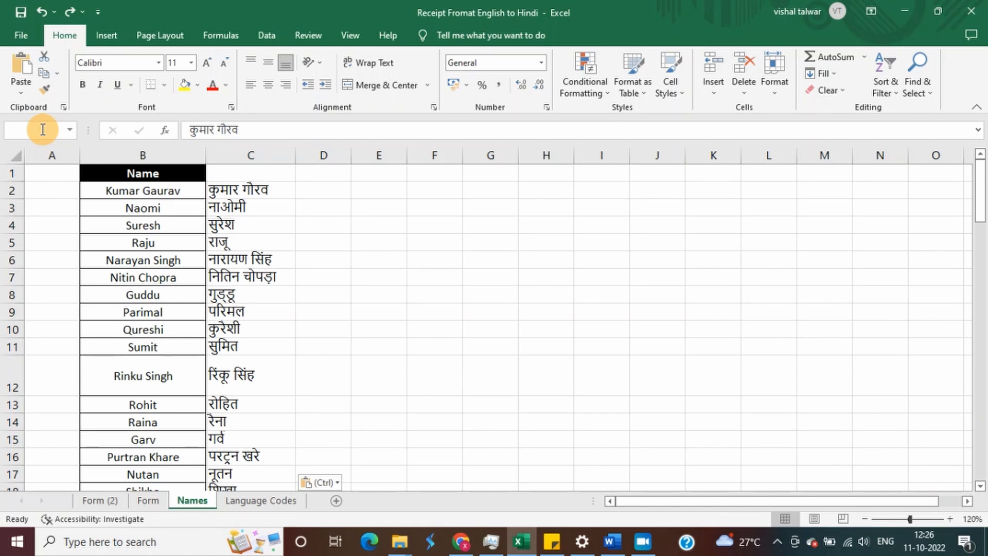
# Step: Check the pasted Hindi names in column C against the English names in column B, down to row 14
pyautogui.click(329, 195)
pyautogui.click(256, 237)
pyautogui.press('Down')
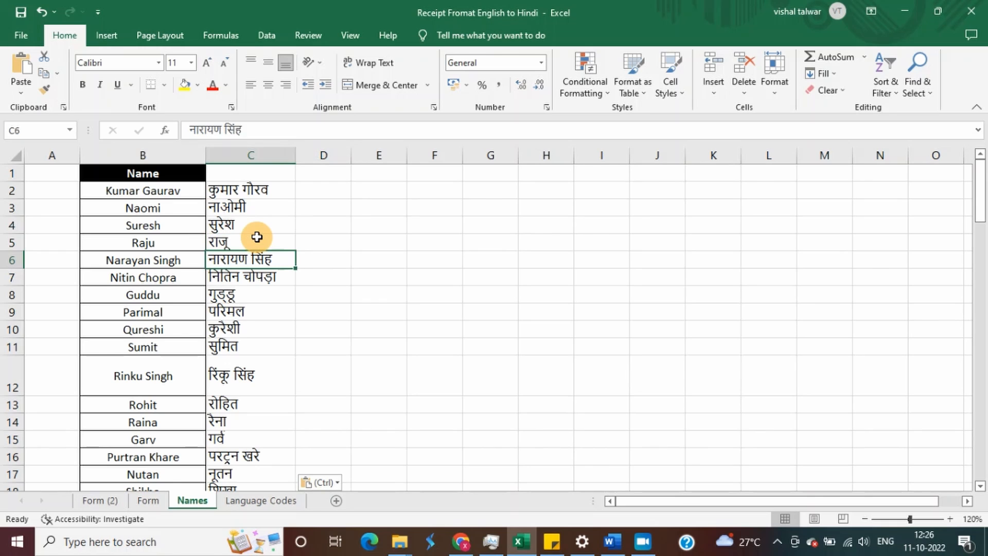
pyautogui.press('Down')
pyautogui.press('Down')
pyautogui.press('Down')
pyautogui.press('Down')
pyautogui.press('Down')
pyautogui.press('Down')
pyautogui.press('Down')
pyautogui.press('Up')
pyautogui.press('Left')
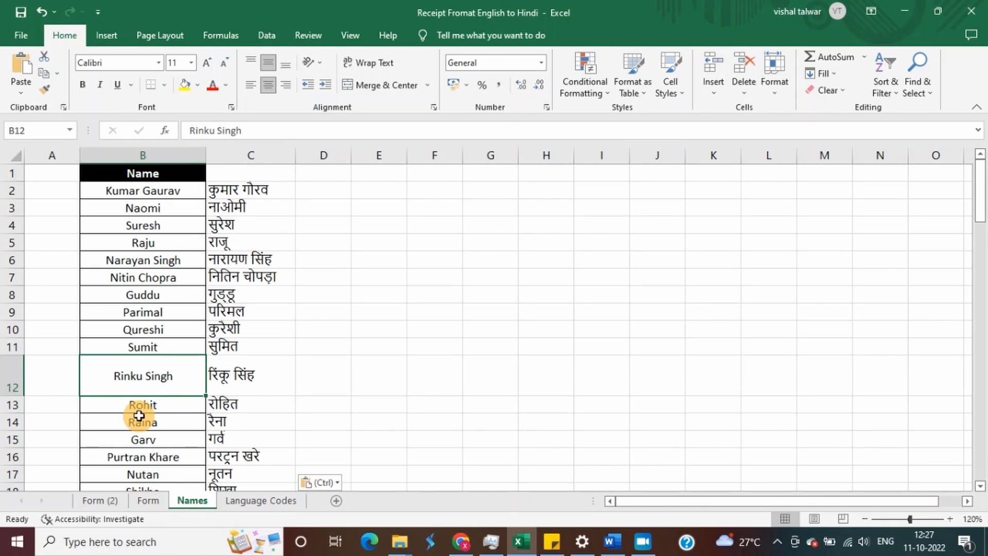
pyautogui.click(251, 424)
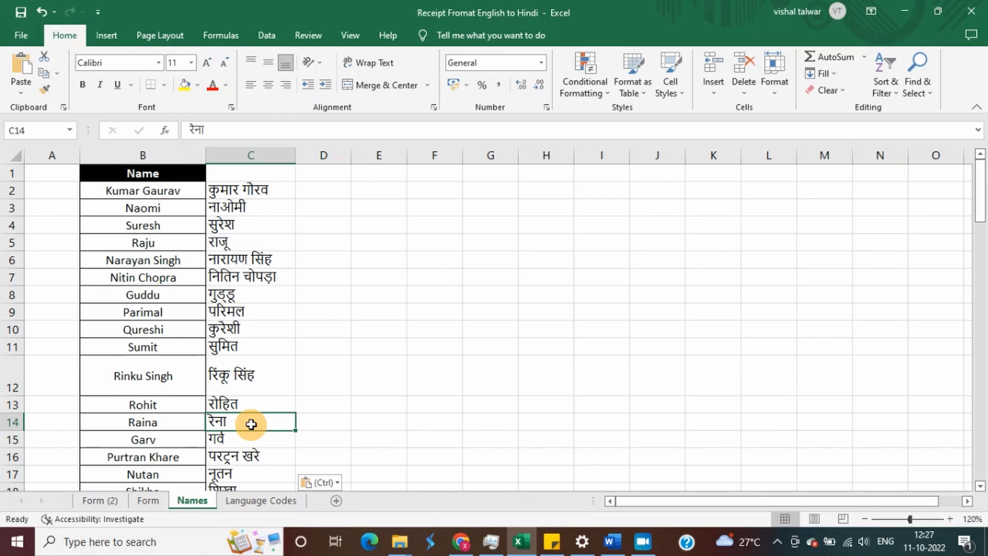
pyautogui.press('Left')
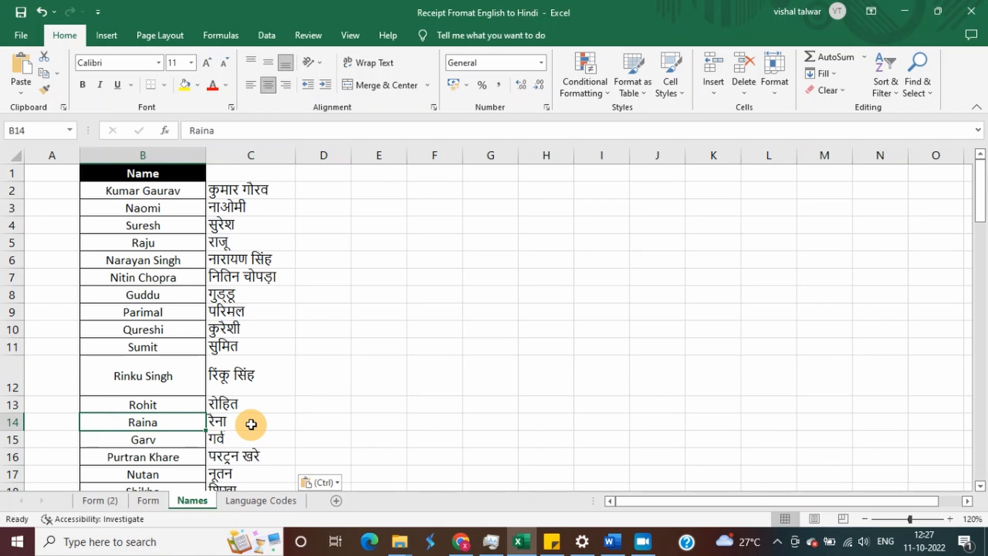
# Step: Examine the English labels of the receipt template on the Form sheet, from the address lines down to the item table
pyautogui.click(148, 501)
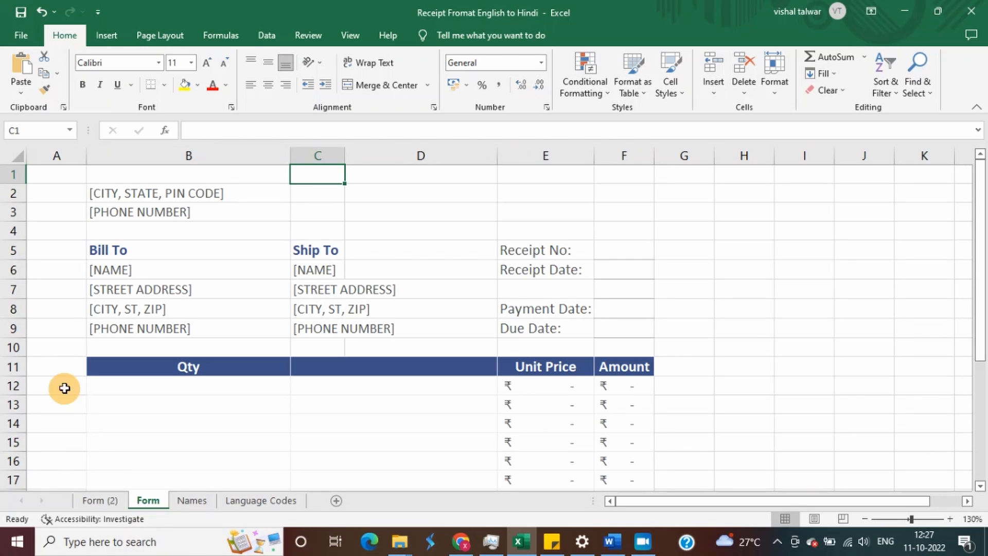
pyautogui.click(163, 195)
pyautogui.press('Down')
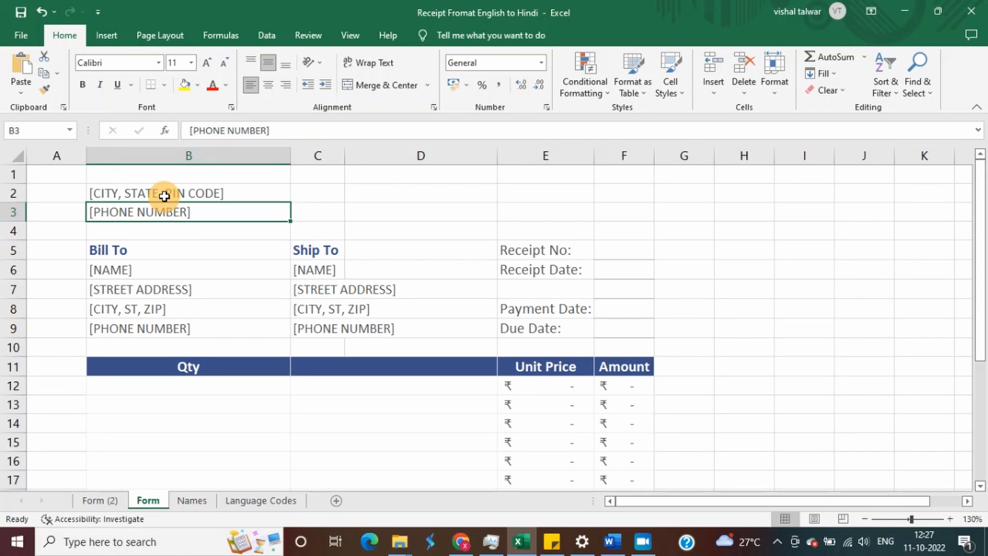
pyautogui.press('Down')
pyautogui.press('Down')
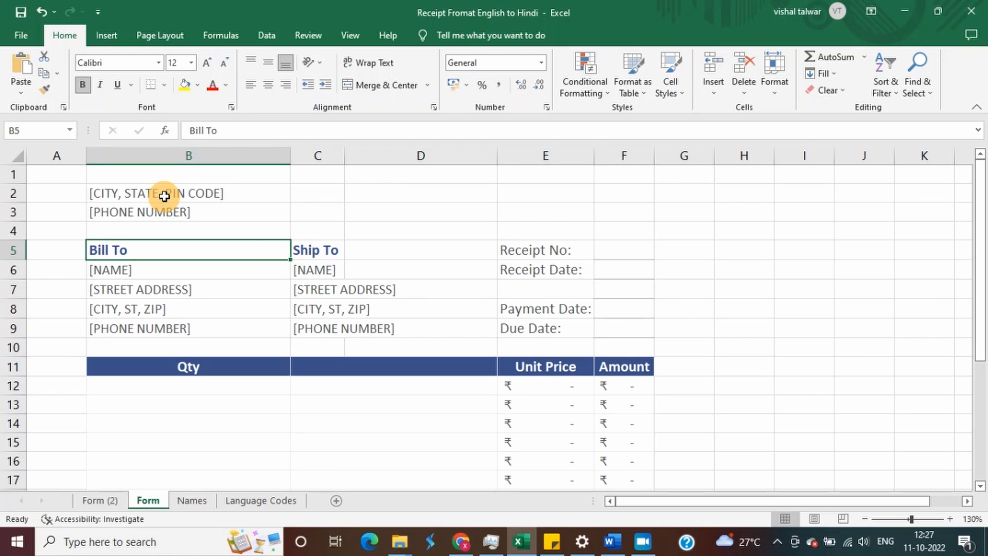
pyautogui.press('Right')
pyautogui.press('Right')
pyautogui.press('Right')
pyautogui.press('Right')
pyautogui.press('Left')
pyautogui.press('Left')
pyautogui.press('Left')
pyautogui.press('Left')
pyautogui.press('Left')
pyautogui.press('Left')
pyautogui.press('Left')
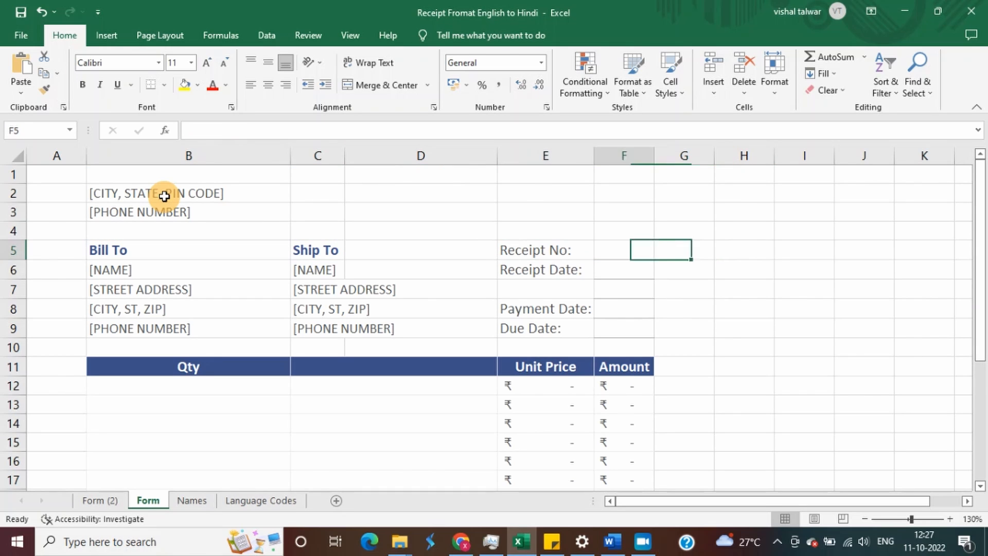
pyautogui.press('Right')
pyautogui.press('Down')
pyautogui.press('Down')
pyautogui.press('Down')
pyautogui.press('Down')
pyautogui.press('Down')
pyautogui.press('Down')
pyautogui.press('Down')
pyautogui.press('Down')
pyautogui.press('Down')
pyautogui.press('Down')
pyautogui.press('Down')
pyautogui.press('Down')
pyautogui.press('Down')
pyautogui.press('Down')
pyautogui.press('Down')
pyautogui.press('Down')
pyautogui.press('Down')
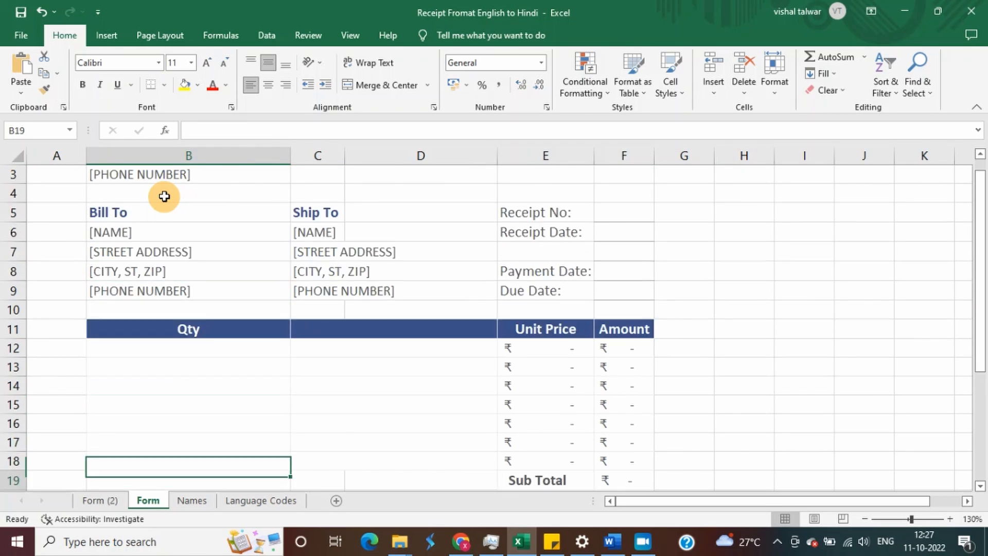
pyautogui.press('Up')
pyautogui.press('Up')
pyautogui.press('Up')
pyautogui.press('Up')
pyautogui.press('Up')
pyautogui.press('Up')
pyautogui.press('Up')
pyautogui.press('Up')
pyautogui.press('Up')
pyautogui.press('Up')
pyautogui.press('Up')
pyautogui.press('Up')
pyautogui.press('Up')
pyautogui.press('Up')
pyautogui.press('Up')
pyautogui.press('Up')
pyautogui.press('Up')
pyautogui.press('Up')
pyautogui.press('Up')
pyautogui.press('Up')
pyautogui.press('Up')
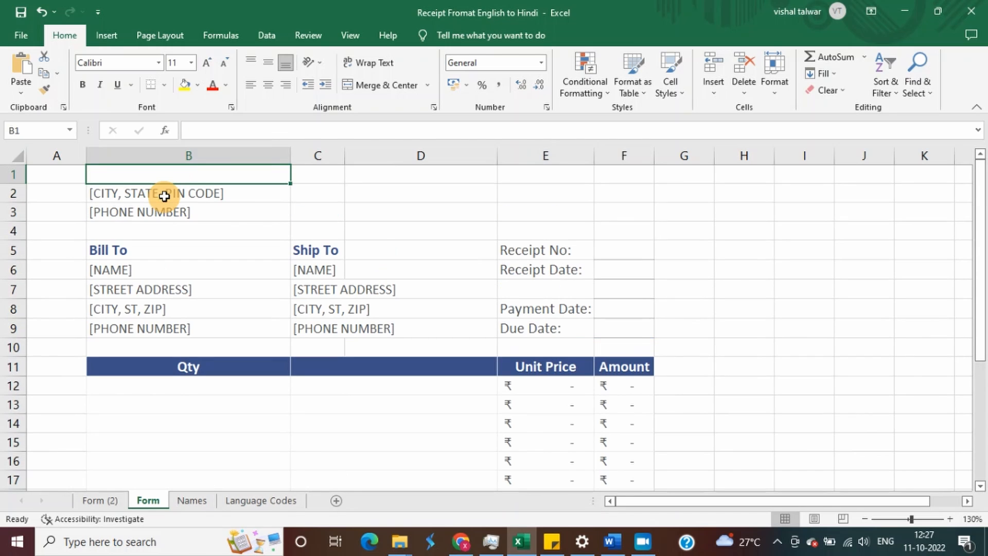
# Step: Replace the tax label in cell E20 of the Form sheet with "G.S.T"
pyautogui.click(865, 518)
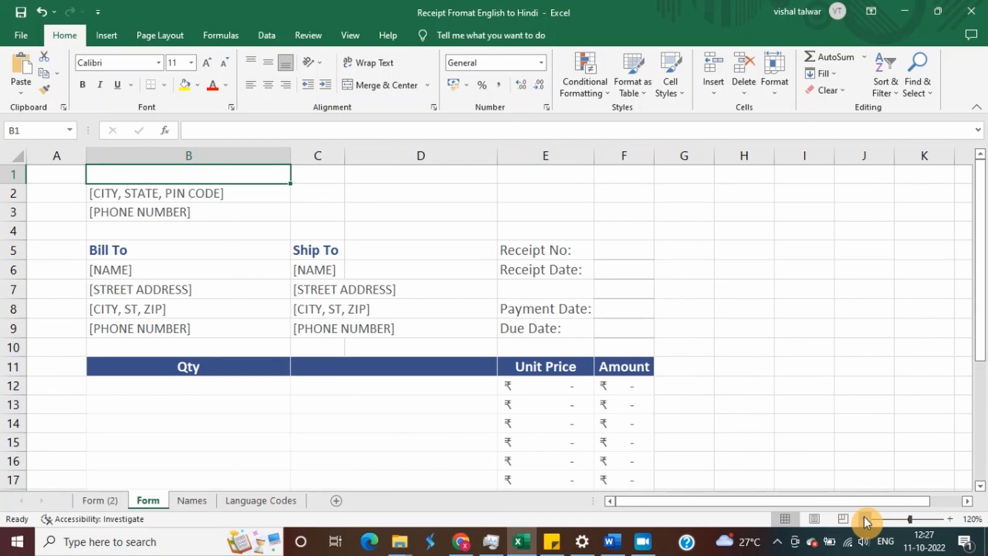
pyautogui.click(865, 518)
pyautogui.click(865, 518)
pyautogui.click(865, 519)
pyautogui.click(864, 518)
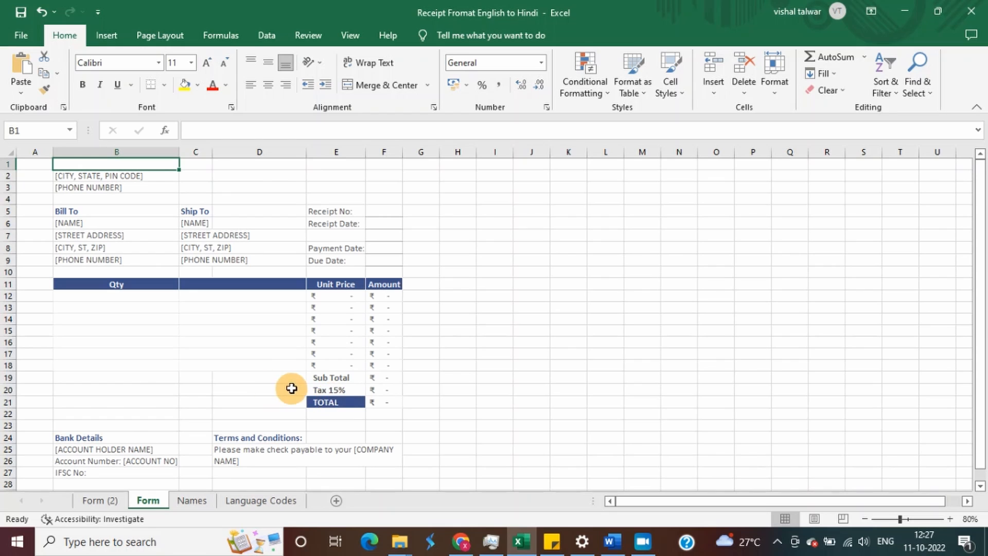
pyautogui.click(332, 392)
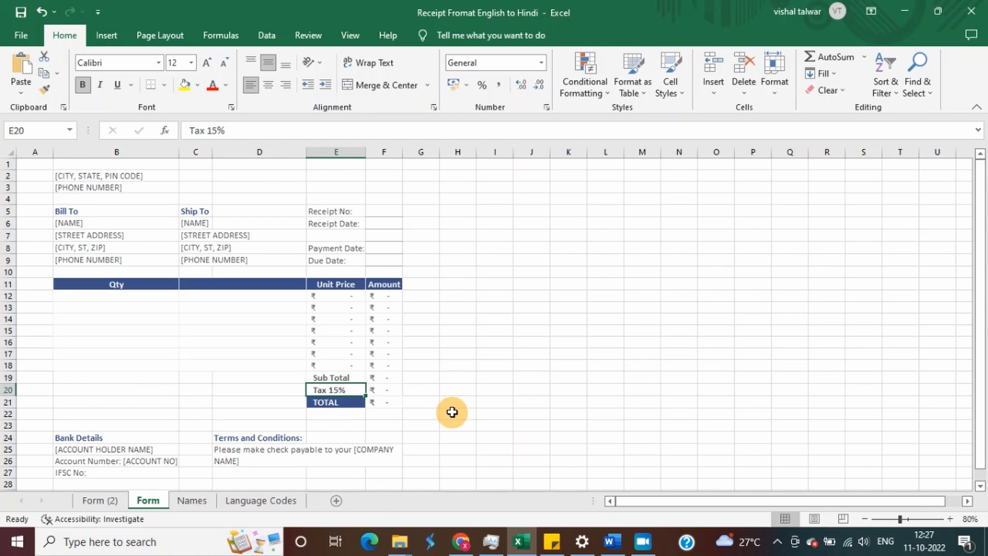
pyautogui.write('G.S.T')
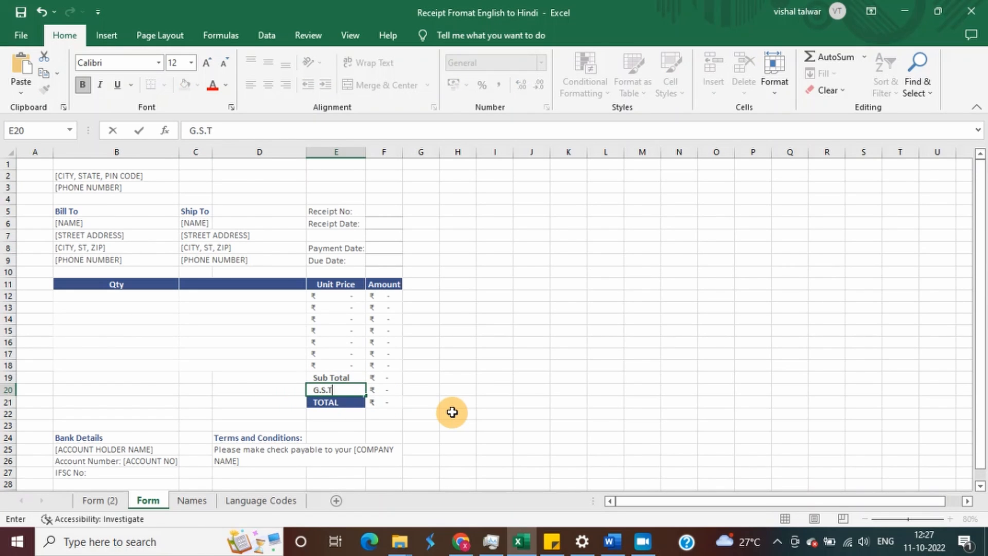
pyautogui.press('Return')
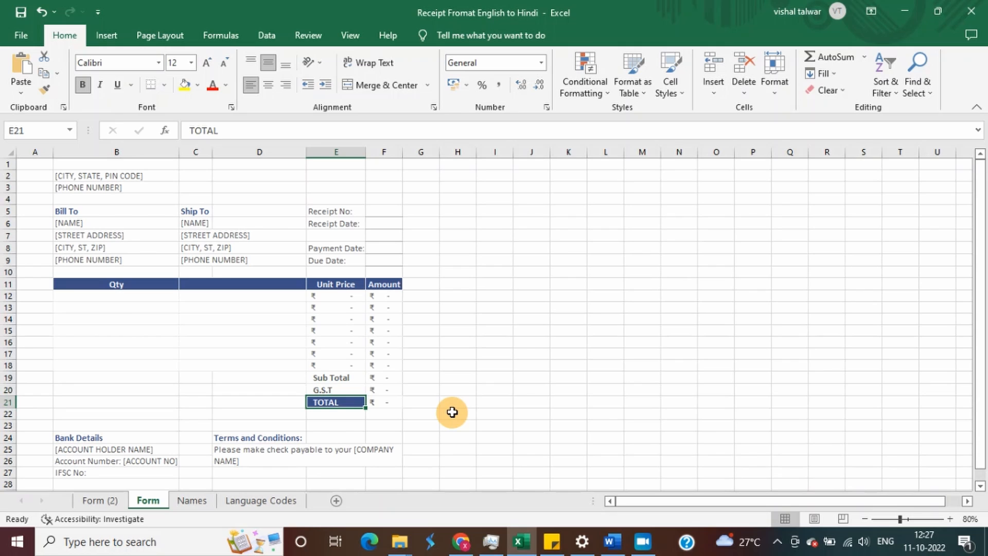
# Step: Look over the receipt form's labels from the Bill To block through the item table down to the G.S.T row
pyautogui.press('Up')
pyautogui.press('Left')
pyautogui.press('Right')
pyautogui.press('Left')
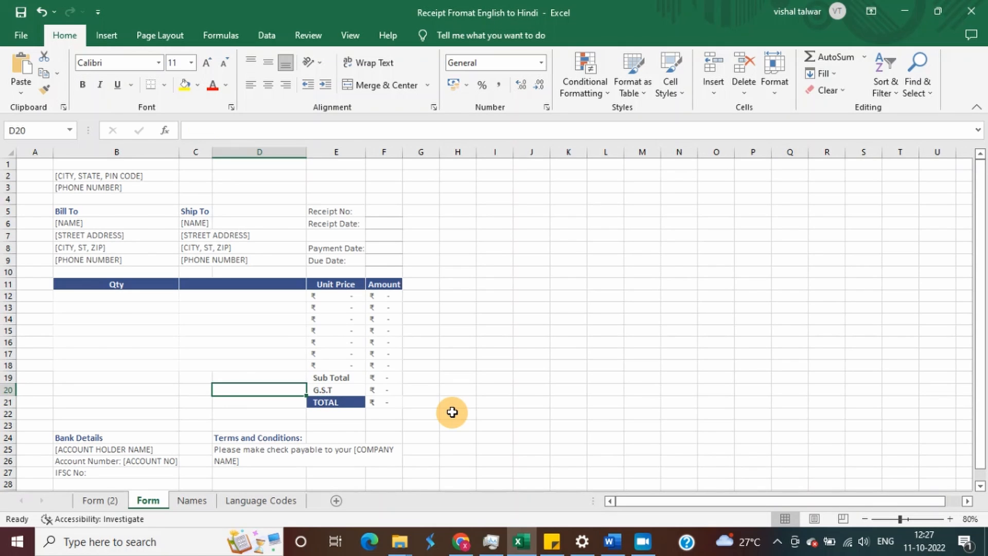
pyautogui.press('Left')
pyautogui.press('Left')
pyautogui.hotkey('ctrl', 'Up')
pyautogui.hotkey('ctrl', 'Up')
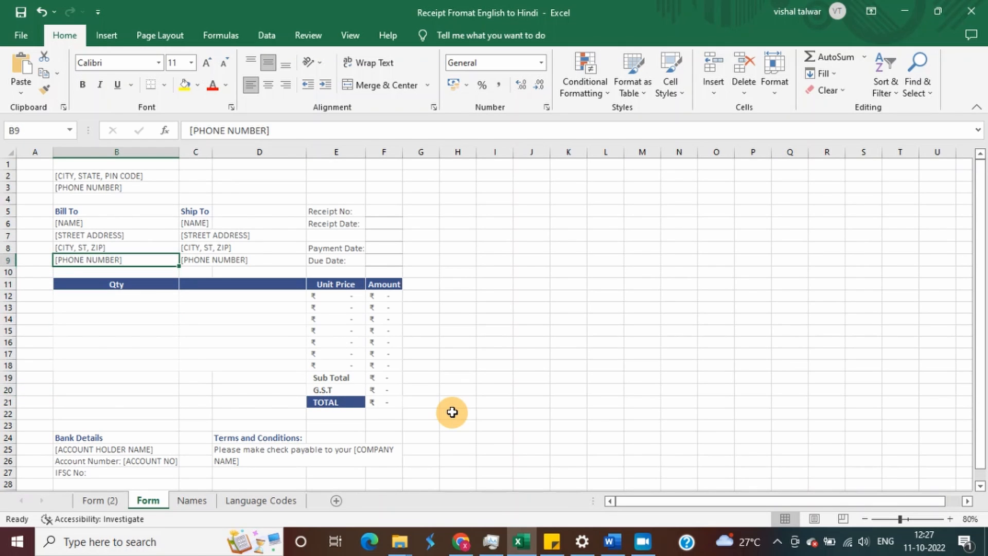
pyautogui.press('Up')
pyautogui.press('Up')
pyautogui.press('Up')
pyautogui.press('Up')
pyautogui.press('Down')
pyautogui.press('Down')
pyautogui.press('Down')
pyautogui.press('Down')
pyautogui.press('Down')
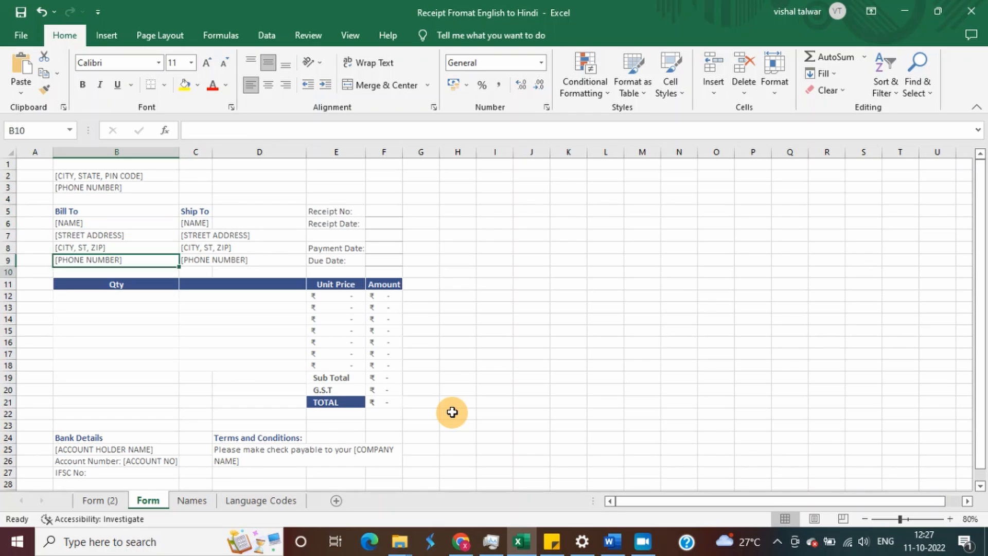
pyautogui.press('Down')
pyautogui.press('Down')
pyautogui.press('Down')
pyautogui.press('Down')
pyautogui.press('Down')
pyautogui.press('Down')
pyautogui.press('Right')
pyautogui.press('Right')
pyautogui.press('Right')
pyautogui.press('Right')
pyautogui.press('Down')
pyautogui.press('Down')
pyautogui.press('Down')
pyautogui.press('Down')
pyautogui.press('Left')
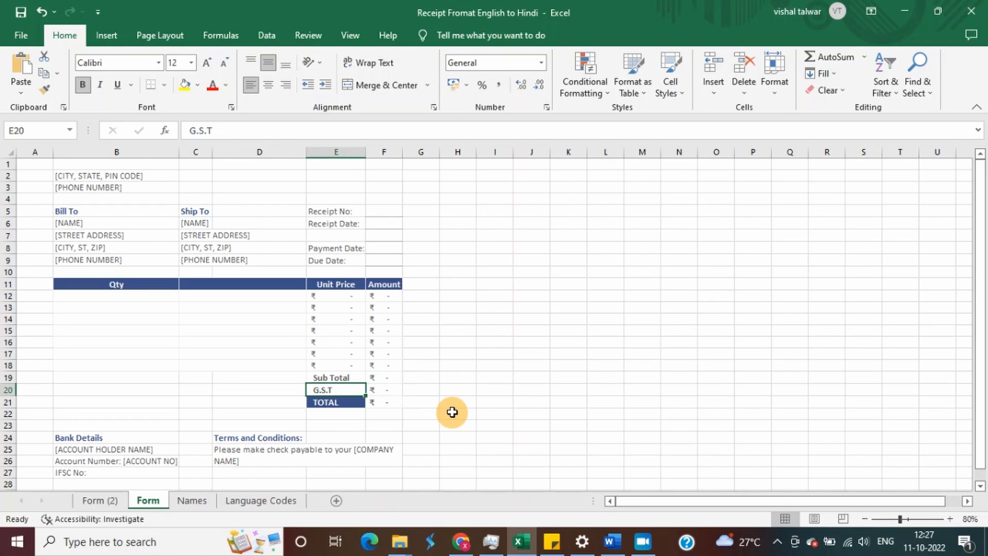
pyautogui.press('Left')
pyautogui.press('Left')
pyautogui.press('Up')
pyautogui.press('Up')
pyautogui.press('Up')
pyautogui.press('Up')
pyautogui.press('Up')
pyautogui.press('Up')
pyautogui.press('Up')
pyautogui.press('Up')
pyautogui.press('Up')
pyautogui.press('Up')
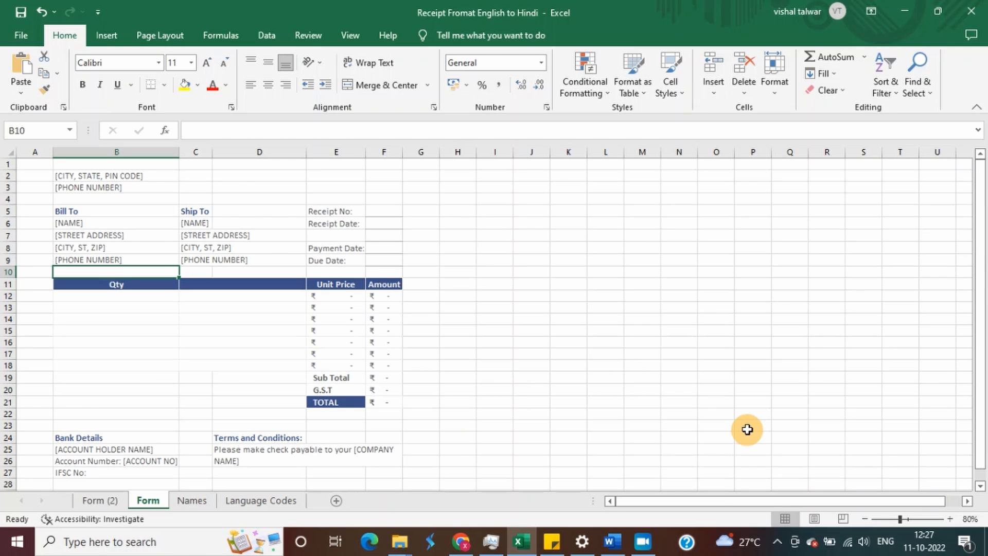
pyautogui.click(949, 518)
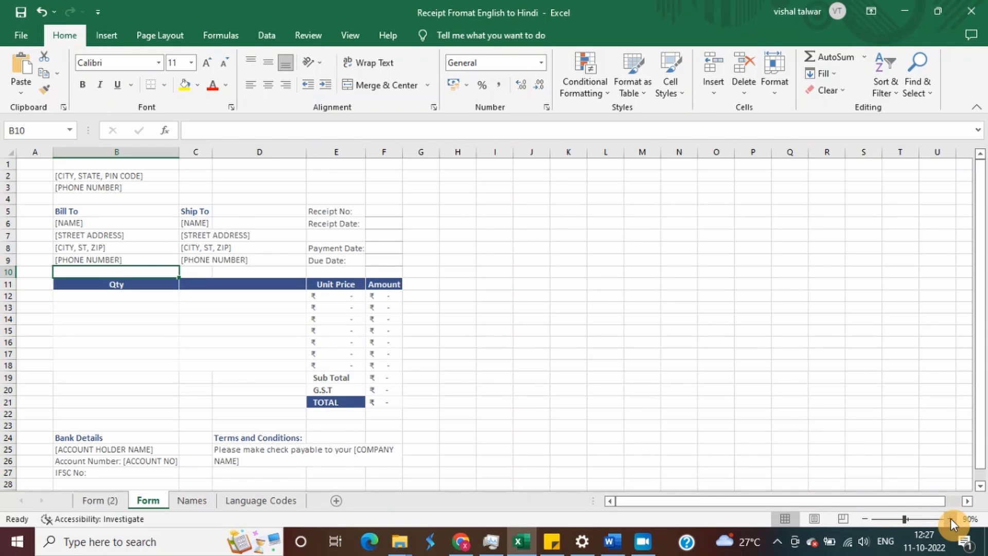
pyautogui.click(950, 518)
pyautogui.click(950, 519)
pyautogui.click(950, 519)
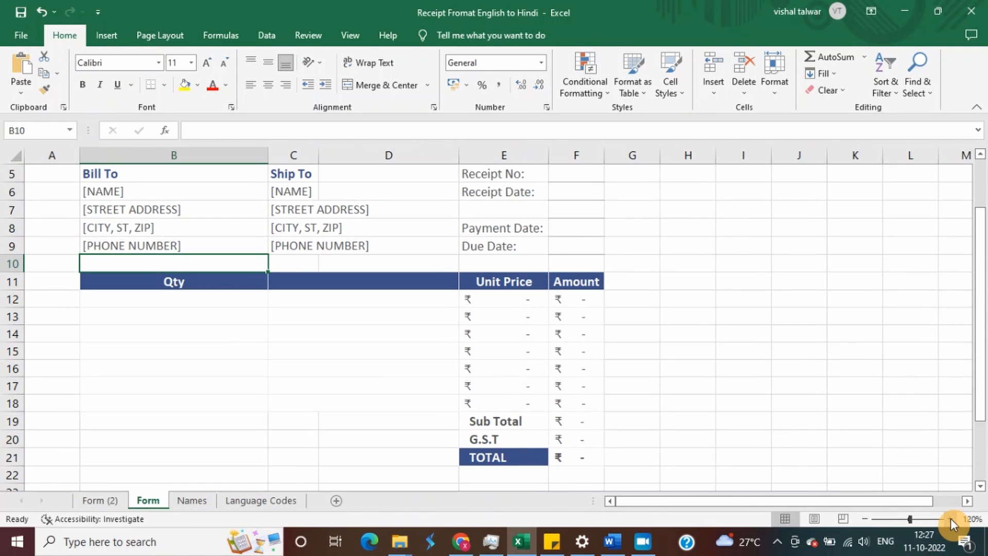
pyautogui.click(950, 518)
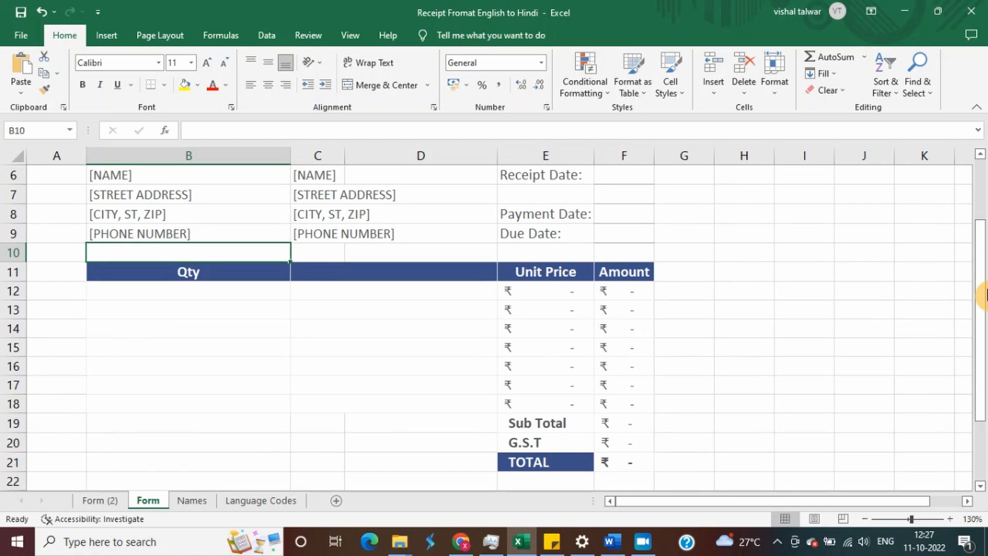
pyautogui.moveTo(980, 235); pyautogui.dragTo(977, 200)
# Step: Switch to the Google Sheets spreadsheet, add a second sheet to it, and return to the Form sheet in Excel
pyautogui.hotkey('alt', 'Tab')
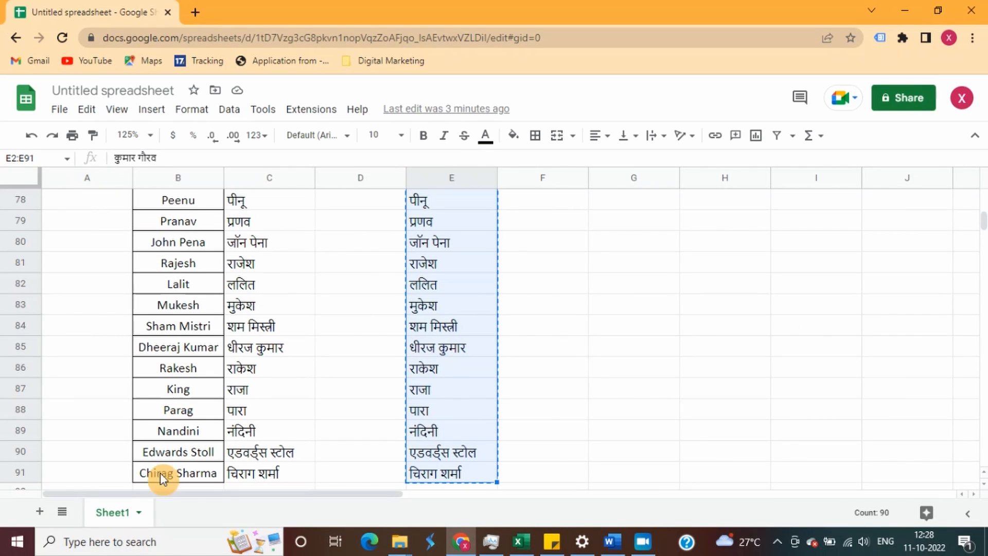
pyautogui.click(40, 512)
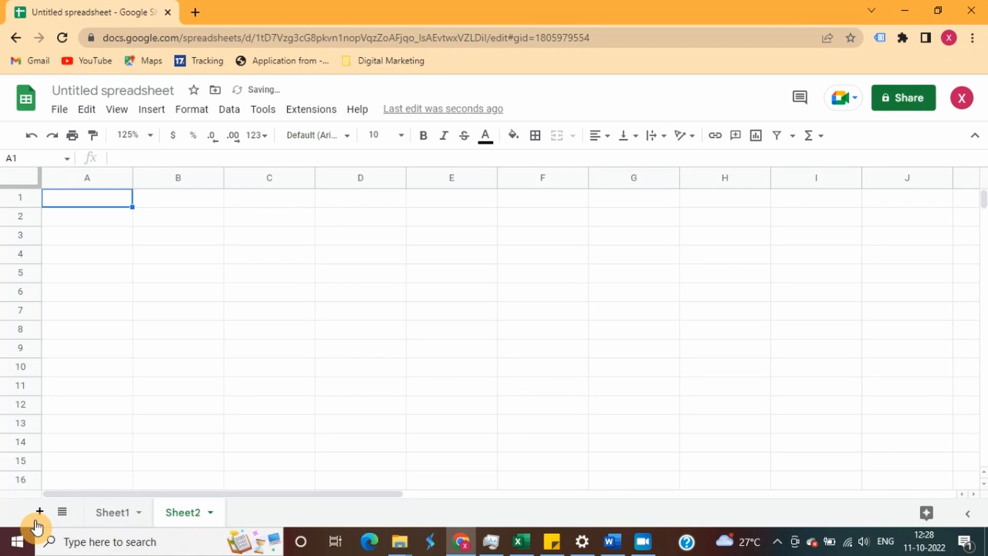
pyautogui.hotkey('alt', 'Tab')
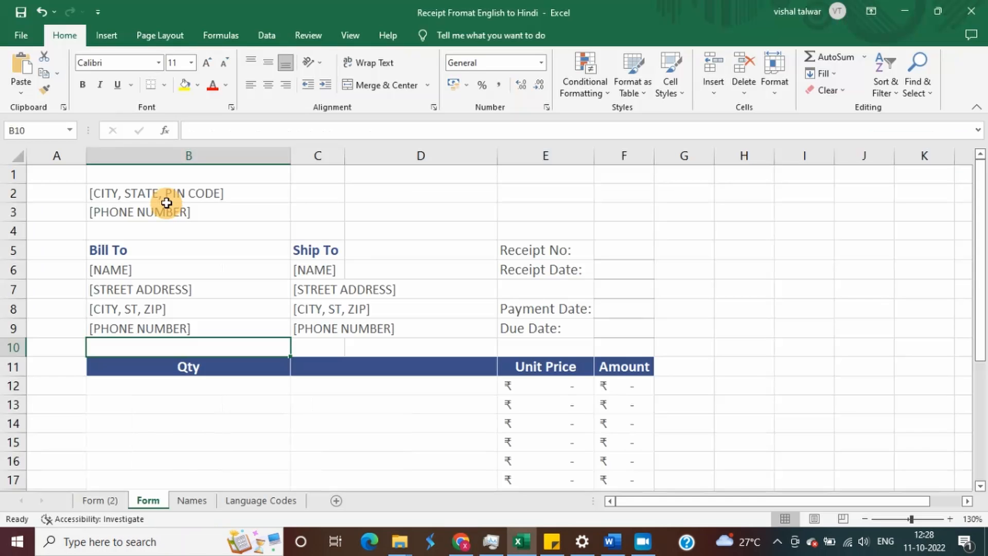
pyautogui.click(157, 191)
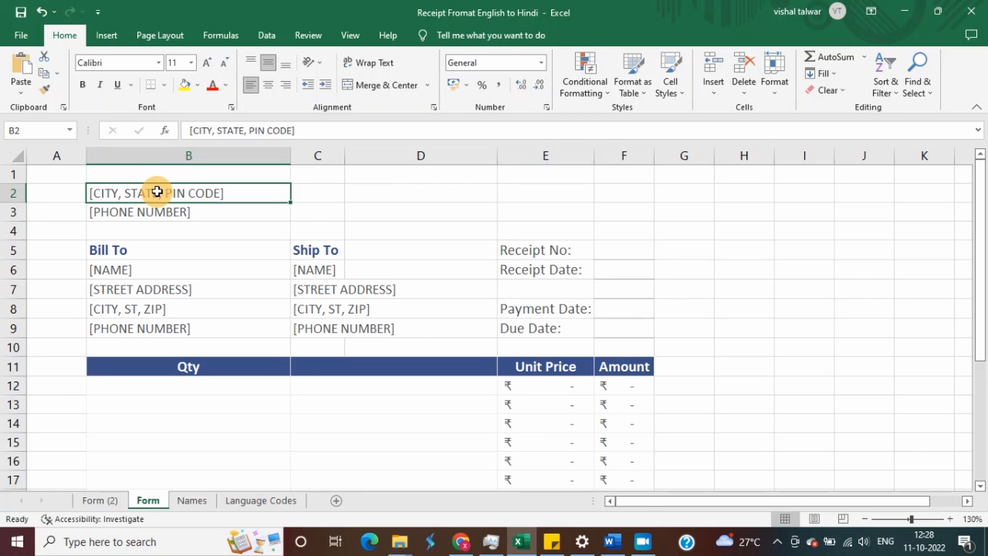
pyautogui.hotkey('shift', 'Right')
pyautogui.hotkey('shift', 'Right')
pyautogui.hotkey('shift', 'Right')
pyautogui.hotkey('shift', 'Right')
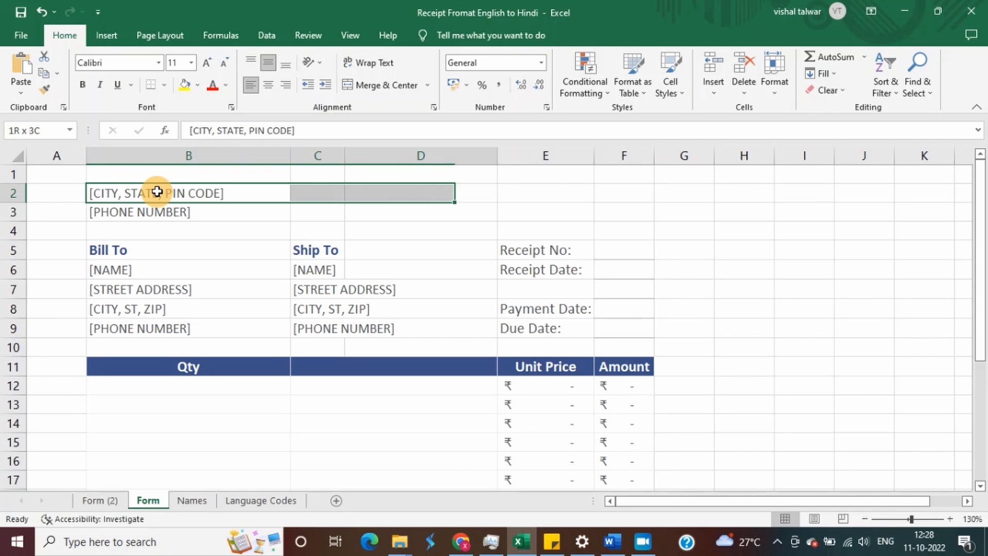
pyautogui.click(18, 156)
pyautogui.click(119, 194)
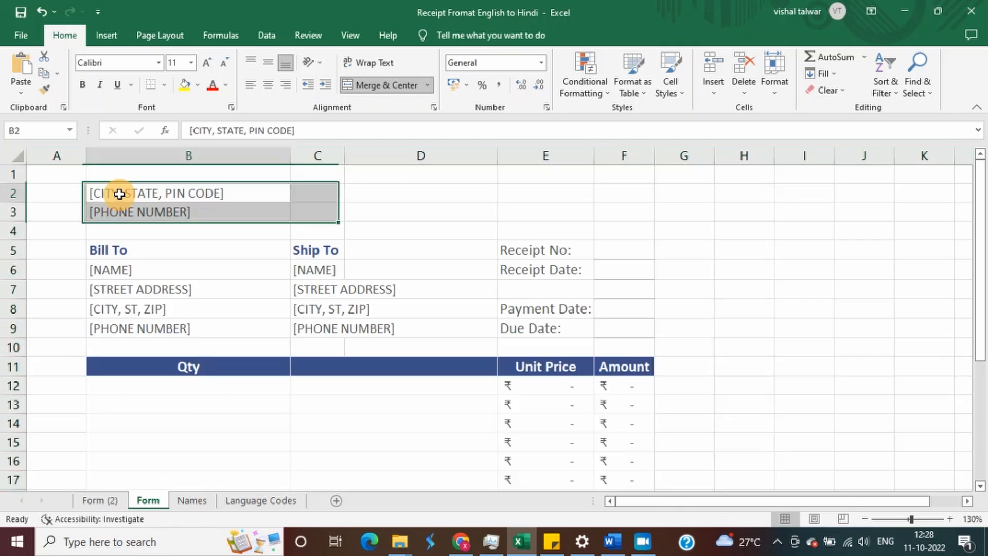
pyautogui.hotkey('shift', 'Right')
pyautogui.hotkey('shift', 'Right')
pyautogui.hotkey('shift', 'Right')
pyautogui.hotkey('shift', 'Right')
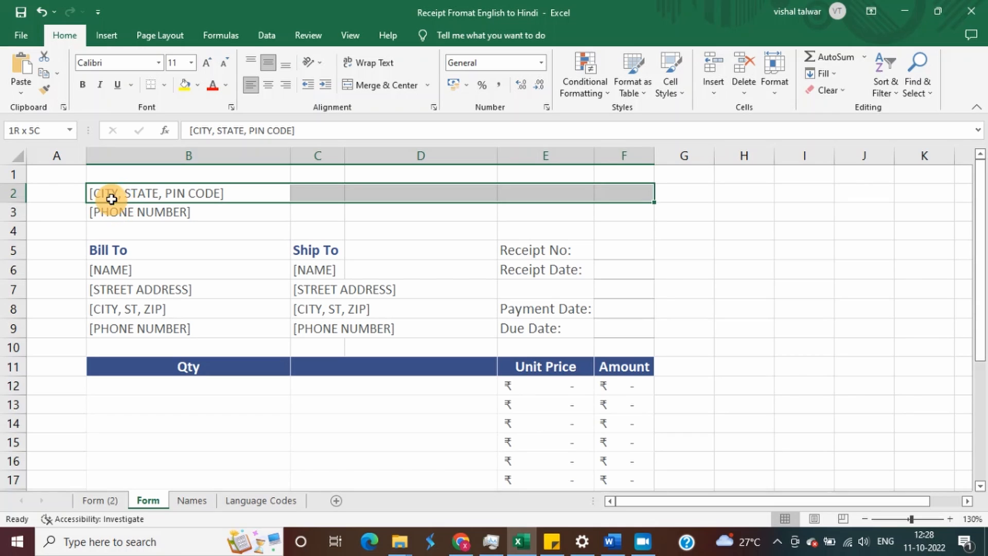
# Step: Copy the whole receipt template, range B2:F27, from the Form sheet
pyautogui.click(71, 196)
pyautogui.press('Right')
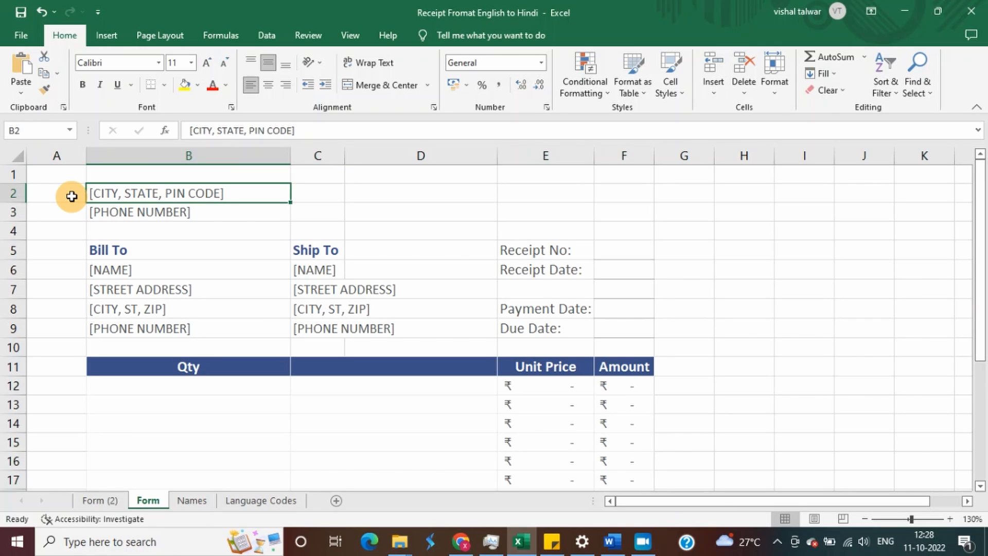
pyautogui.hotkey('shift', 'Right')
pyautogui.hotkey('shift', 'Right')
pyautogui.hotkey('shift', 'Right')
pyautogui.hotkey('shift', 'Right')
pyautogui.hotkey('shift', 'Down')
pyautogui.hotkey('shift', 'Down')
pyautogui.hotkey('shift', 'Down')
pyautogui.hotkey('shift', 'Down')
pyautogui.hotkey('shift', 'Down')
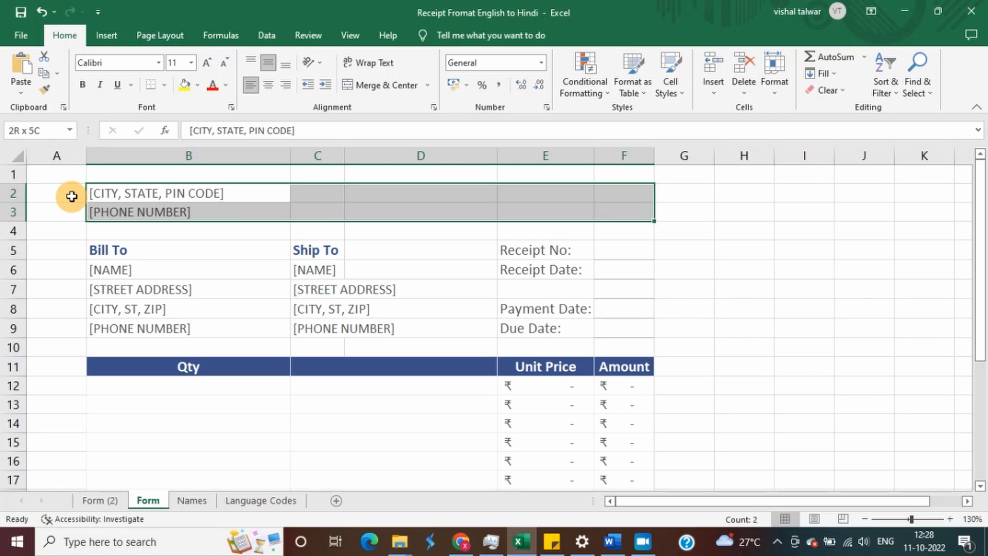
pyautogui.hotkey('shift', 'Down')
pyautogui.hotkey('shift', 'Down')
pyautogui.hotkey('shift', 'Down')
pyautogui.hotkey('shift', 'Down')
pyautogui.hotkey('shift', 'Down')
pyautogui.hotkey('shift', 'Down')
pyautogui.hotkey('shift', 'Down')
pyautogui.hotkey('shift', 'Down')
pyautogui.hotkey('shift', 'Down')
pyautogui.hotkey('shift', 'Down')
pyautogui.hotkey('shift', 'Down')
pyautogui.hotkey('shift', 'Down')
pyautogui.hotkey('shift', 'Down')
pyautogui.hotkey('shift', 'Down')
pyautogui.hotkey('shift', 'Down')
pyautogui.hotkey('shift', 'Down')
pyautogui.hotkey('shift', 'Down')
pyautogui.hotkey('shift', 'Down')
pyautogui.hotkey('shift', 'Down')
pyautogui.hotkey('shift', 'Down')
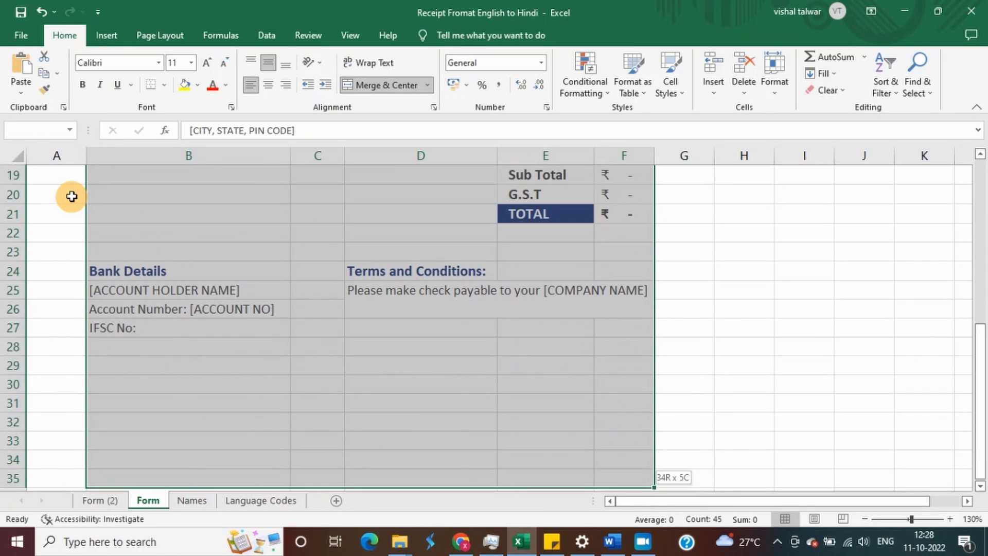
pyautogui.hotkey('shift', 'Up')
pyautogui.hotkey('shift', 'Up')
pyautogui.hotkey('shift', 'Up')
pyautogui.hotkey('shift', 'Up')
pyautogui.hotkey('shift', 'Up')
pyautogui.hotkey('shift', 'Up')
pyautogui.hotkey('shift', 'Up')
pyautogui.hotkey('shift', 'Down')
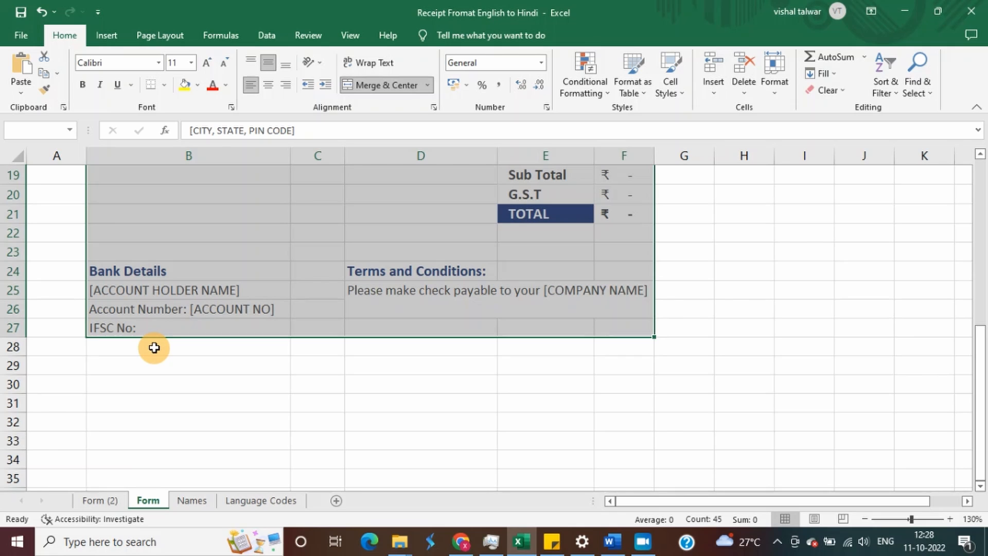
pyautogui.hotkey('ctrl', 'c')
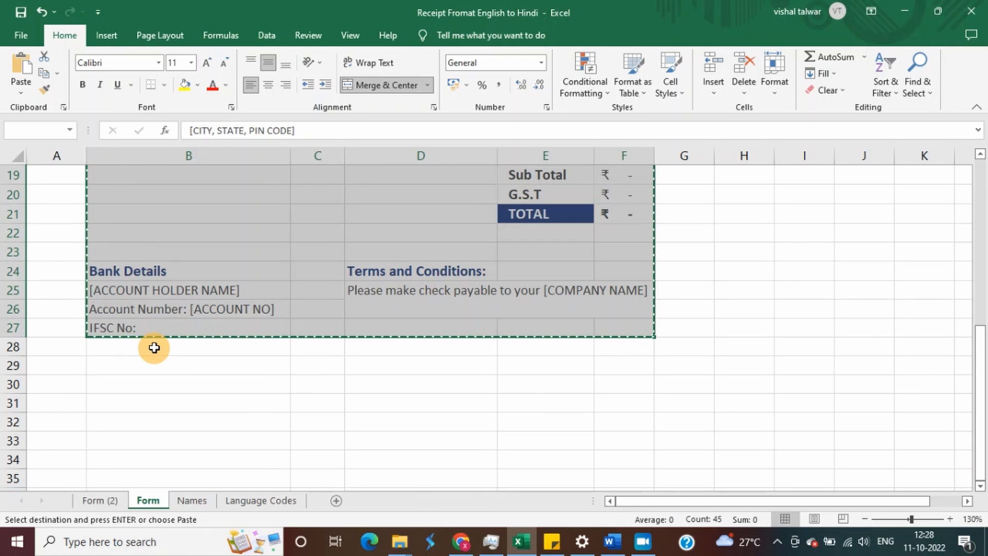
# Step: Switch to Google Sheets and paste the receipt template into Sheet2 starting at cell B2
pyautogui.hotkey('alt', 'Tab')
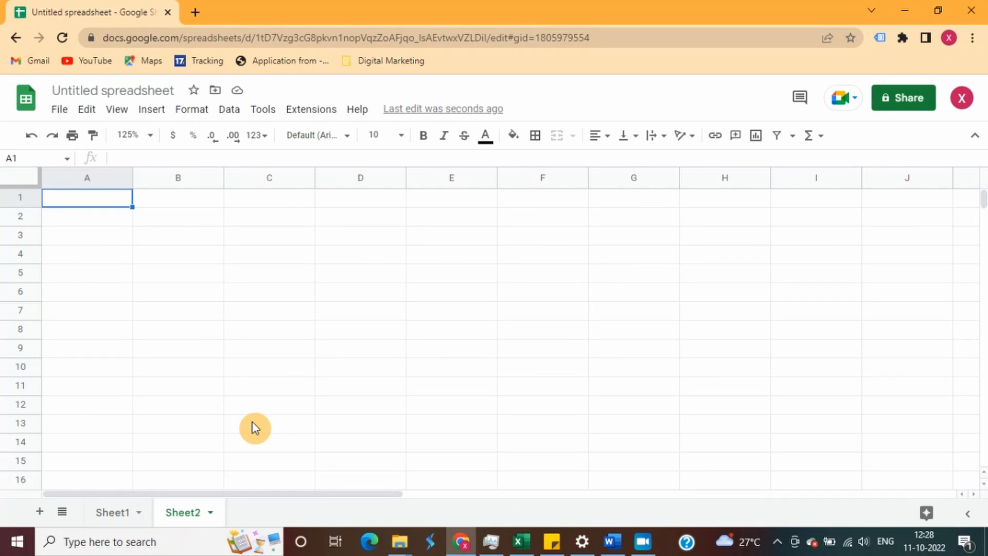
pyautogui.click(160, 220)
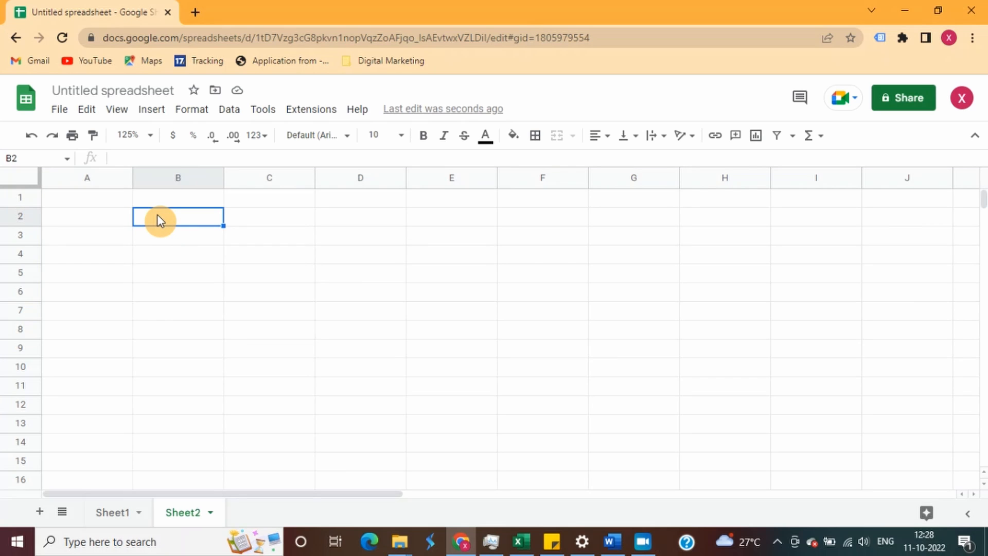
pyautogui.hotkey('ctrl', 'v')
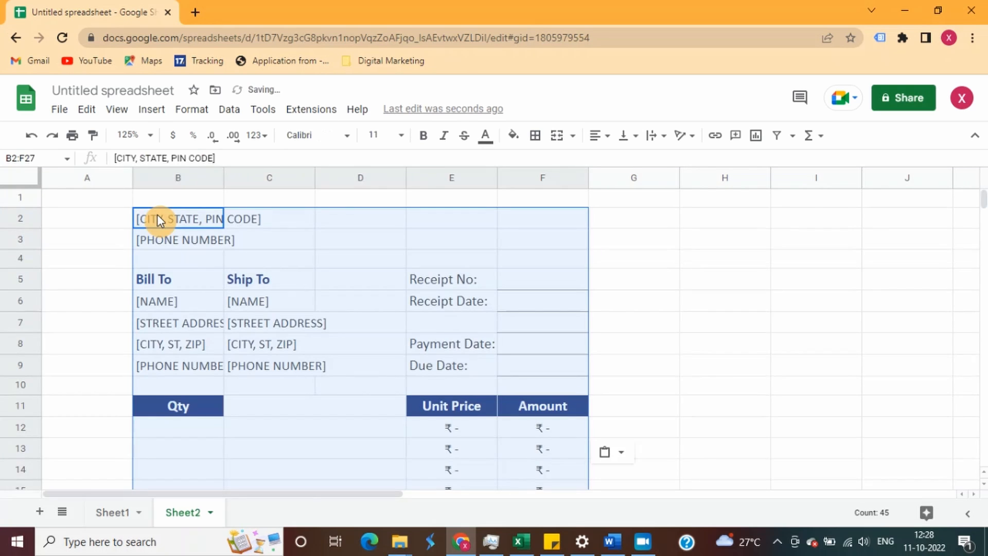
pyautogui.click(631, 244)
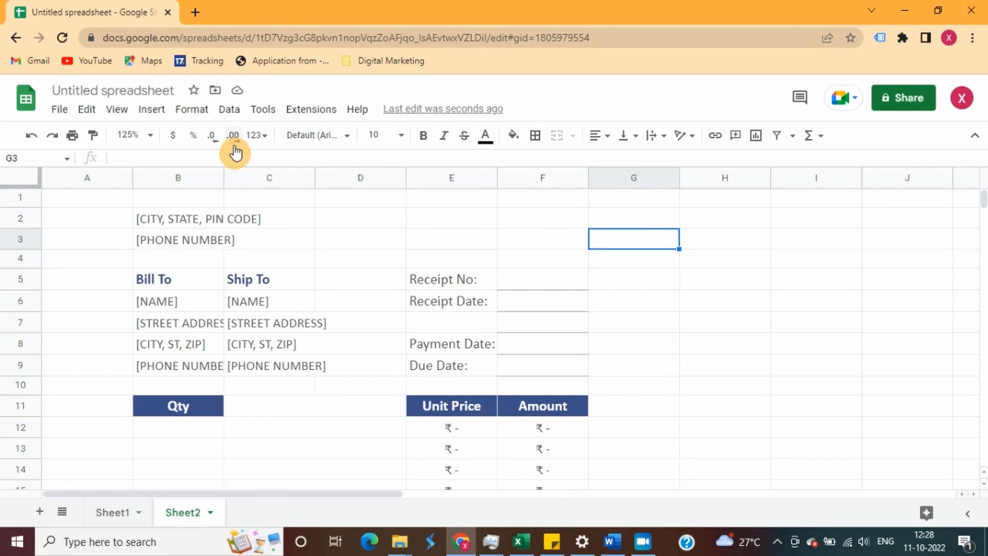
# Step: Widen columns B, C and F of Sheet2 so the address labels and the payment terms text fit
pyautogui.moveTo(223, 177); pyautogui.dragTo(264, 177)
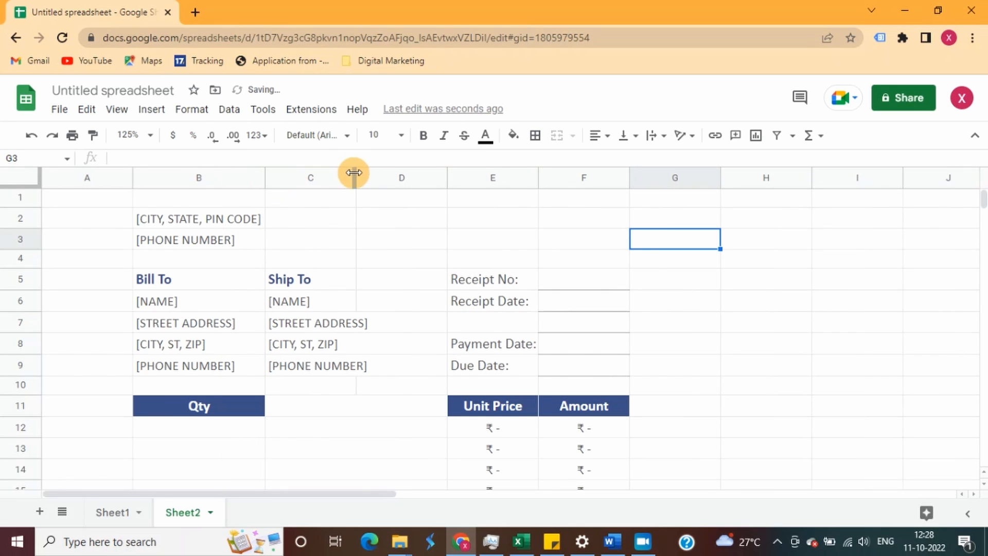
pyautogui.moveTo(356, 176); pyautogui.dragTo(379, 175)
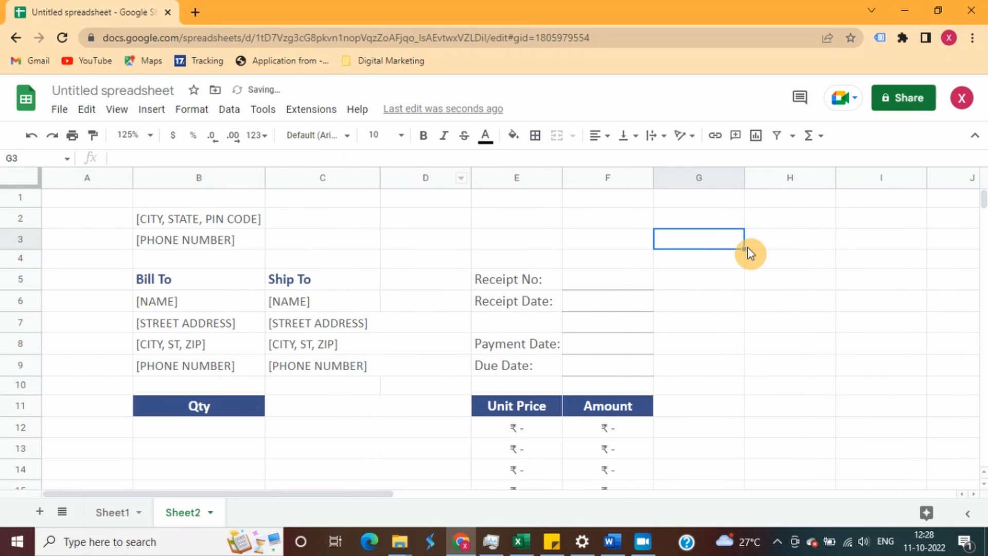
pyautogui.moveTo(983, 203)
pyautogui.mouseDown()
pyautogui.moveTo(981, 214)
pyautogui.moveTo(983, 203)
pyautogui.mouseUp()
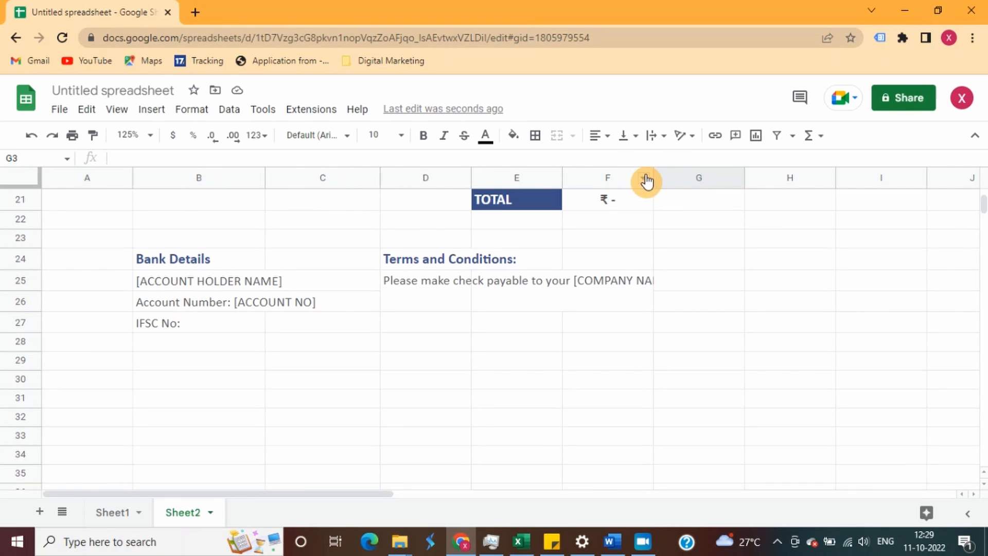
pyautogui.moveTo(652, 173); pyautogui.dragTo(680, 171)
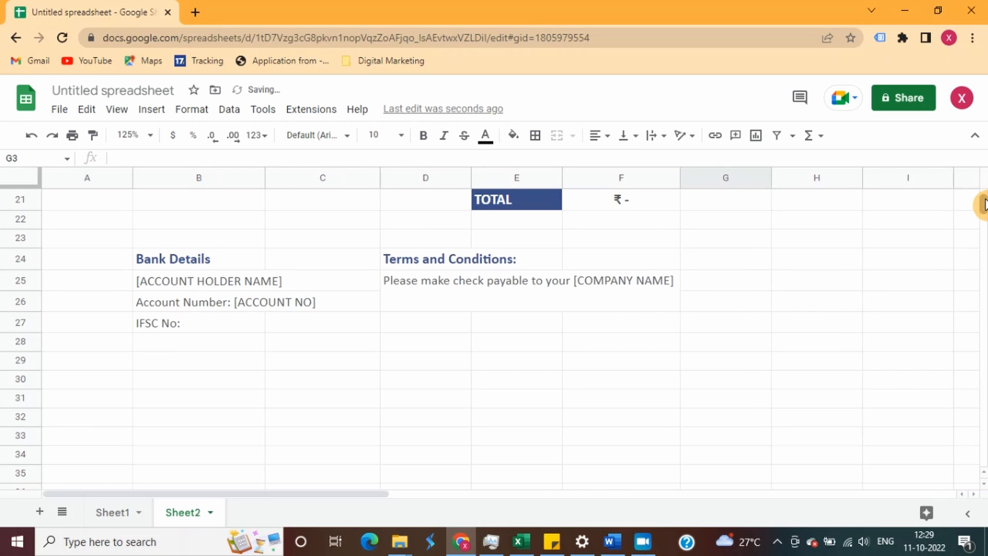
pyautogui.moveTo(984, 203); pyautogui.dragTo(983, 192)
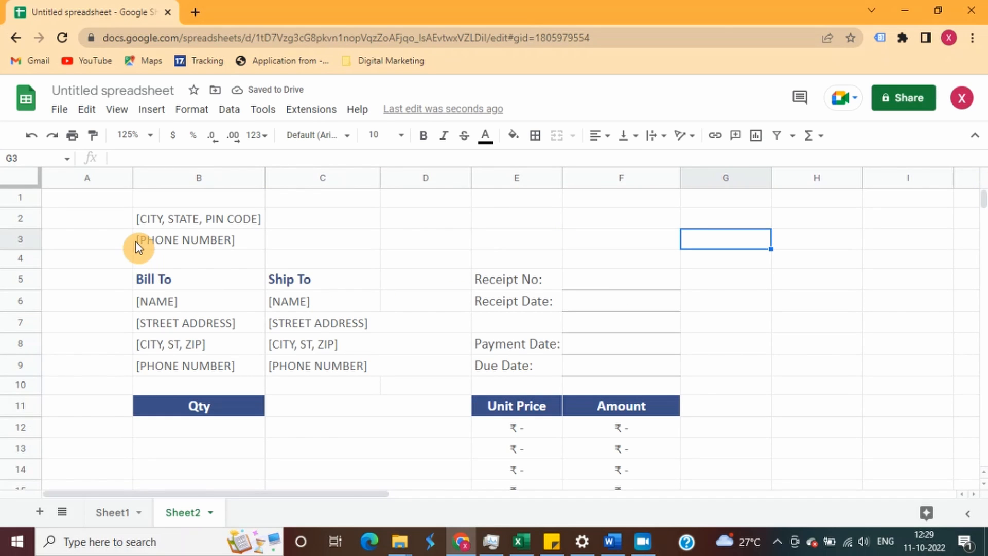
pyautogui.press('Up')
pyautogui.press('Left')
pyautogui.press('Left')
pyautogui.press('Left')
pyautogui.press('Left')
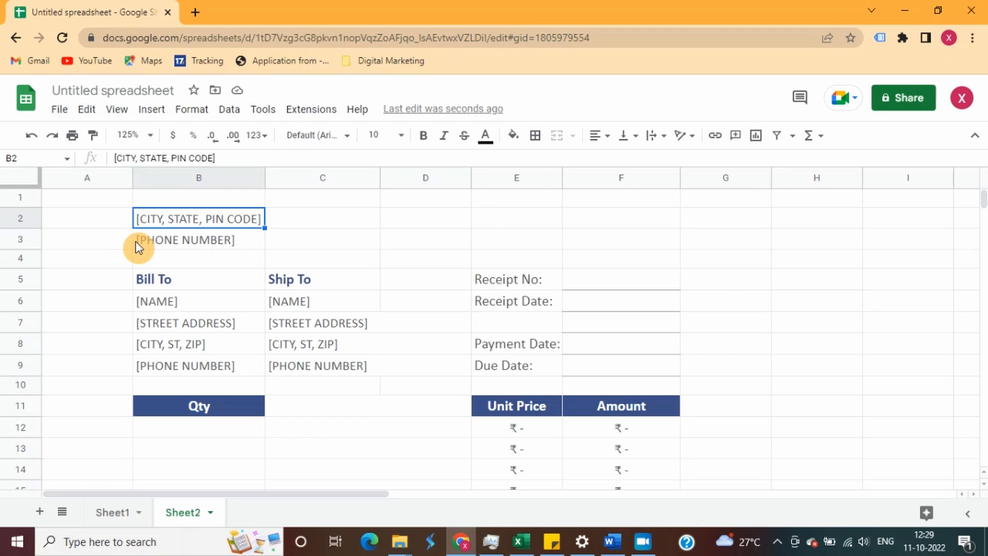
pyautogui.press('Right')
pyautogui.press('Right')
pyautogui.press('Right')
pyautogui.press('Right')
pyautogui.press('Right')
pyautogui.press('Right')
pyautogui.press('Right')
pyautogui.press('Right')
pyautogui.press('Left')
pyautogui.press('Left')
pyautogui.press('Left')
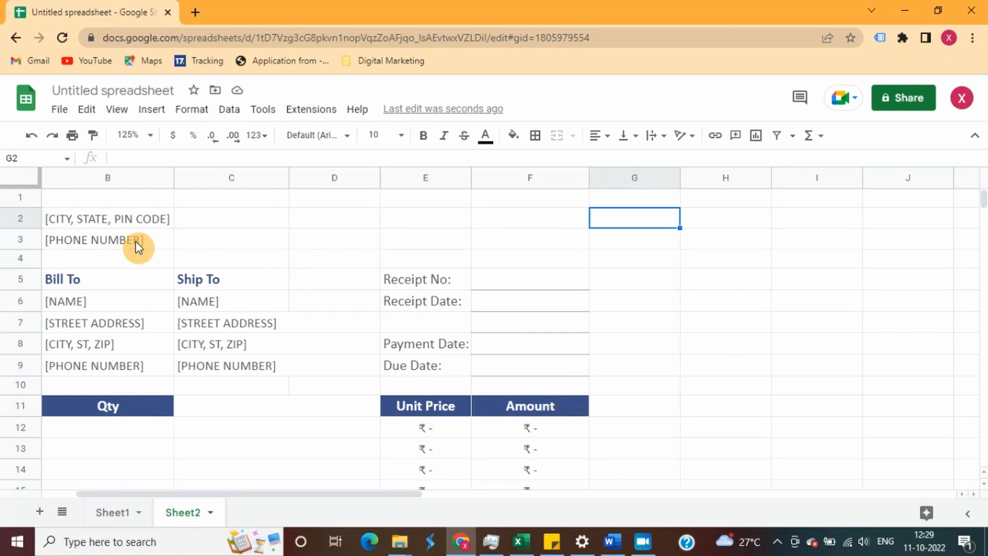
pyautogui.press('Left')
pyautogui.press('Left')
pyautogui.press('Left')
pyautogui.press('Left')
pyautogui.press('Left')
pyautogui.press('Left')
pyautogui.press('Right')
pyautogui.press('Right')
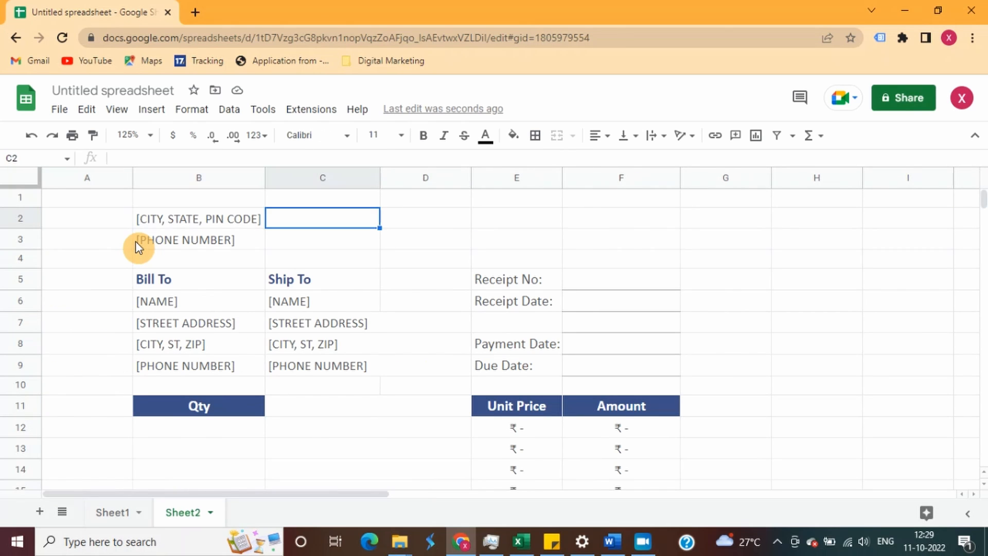
# Step: Enter =googletranslate(B2,"EN","HI") in cell H2 and fit column H to the width of the translated text
pyautogui.press('Right')
pyautogui.press('Right')
pyautogui.press('Right')
pyautogui.press('Right')
pyautogui.press('Right')
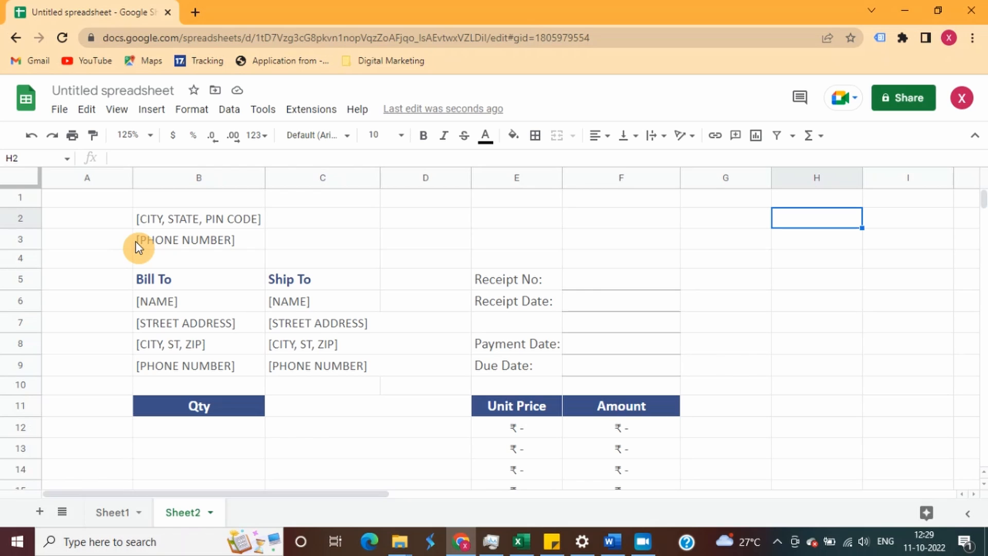
pyautogui.write('=')
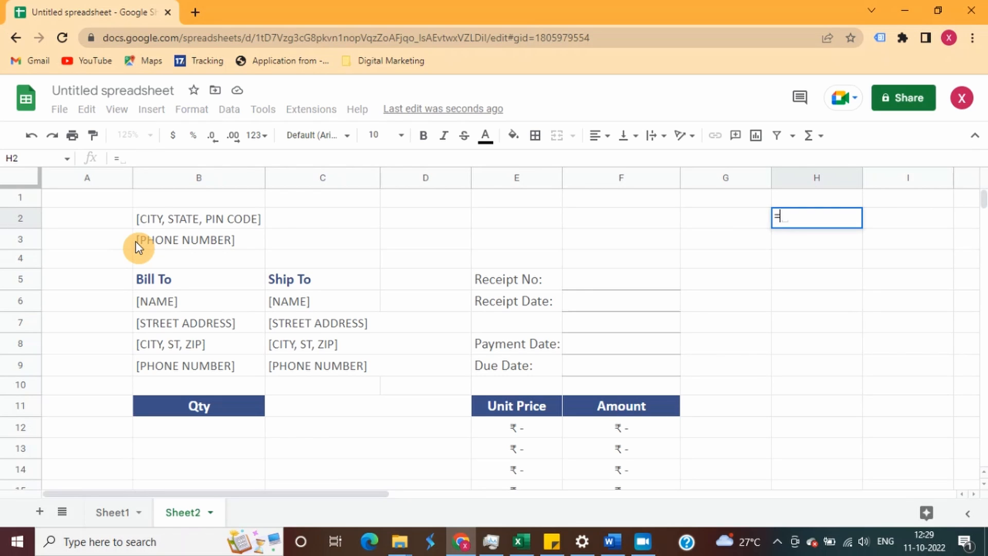
pyautogui.write('googletranslate')
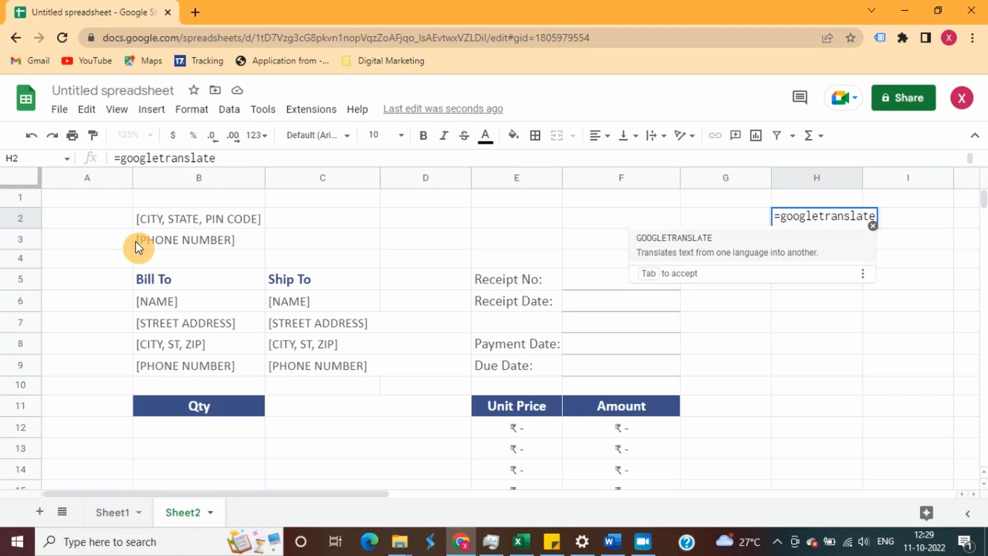
pyautogui.write('(')
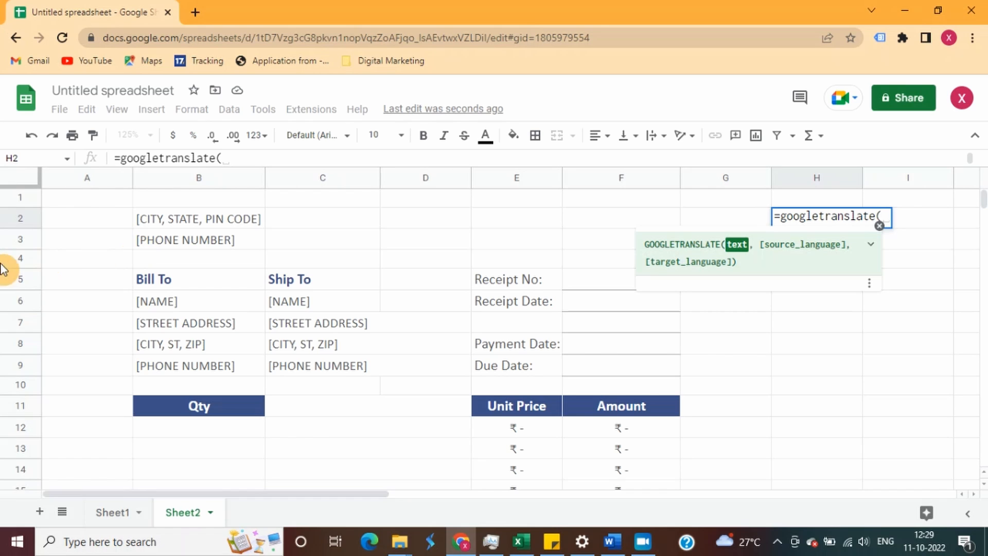
pyautogui.click(169, 220)
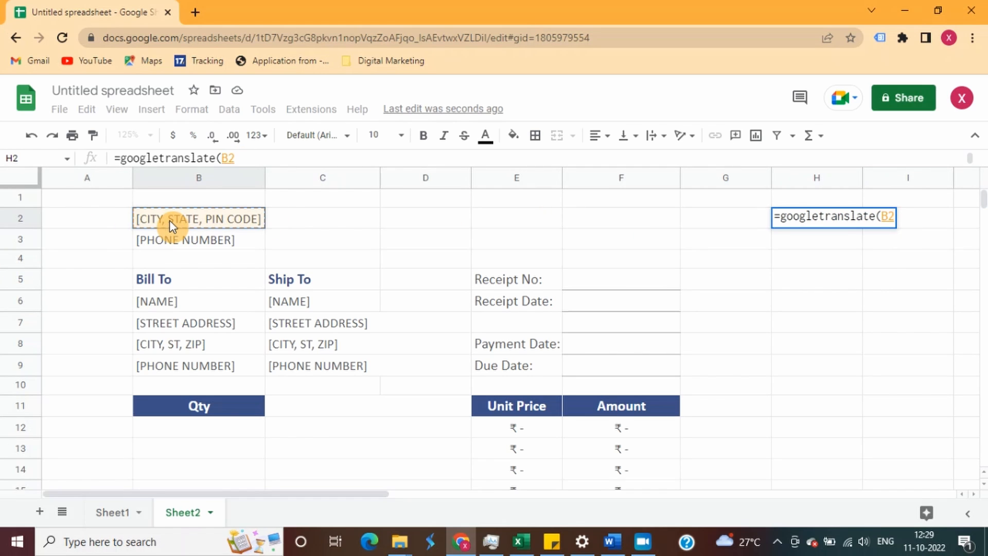
pyautogui.write(',')
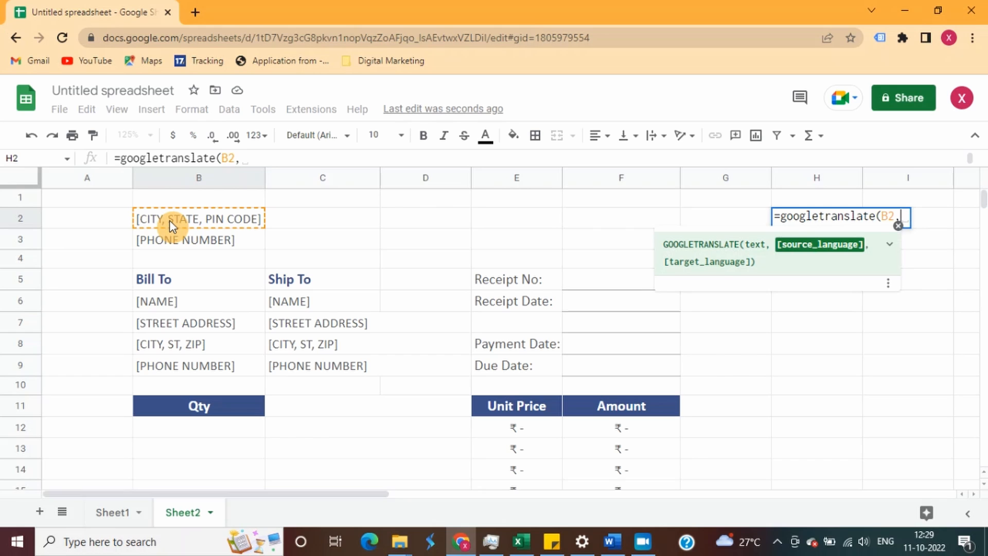
pyautogui.write('"EN"')
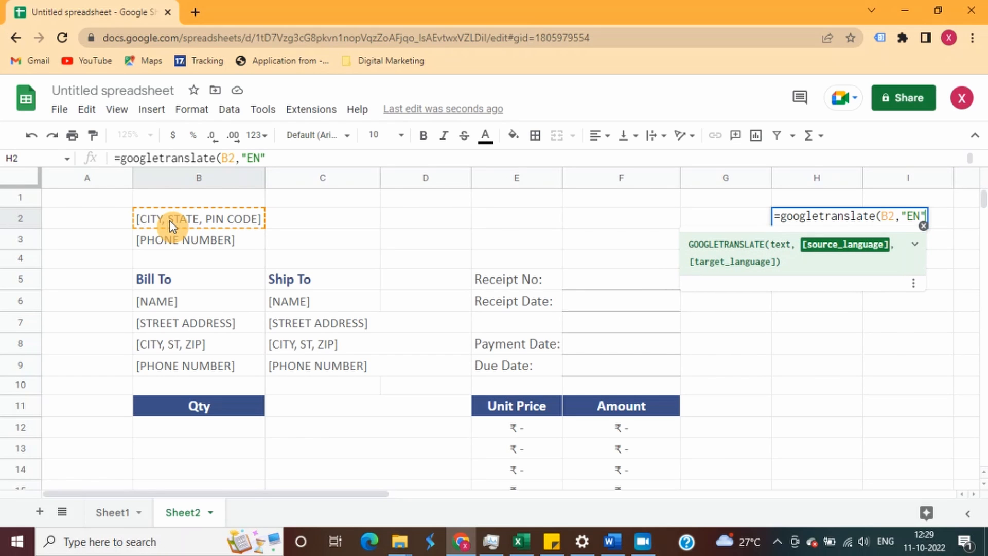
pyautogui.write(',')
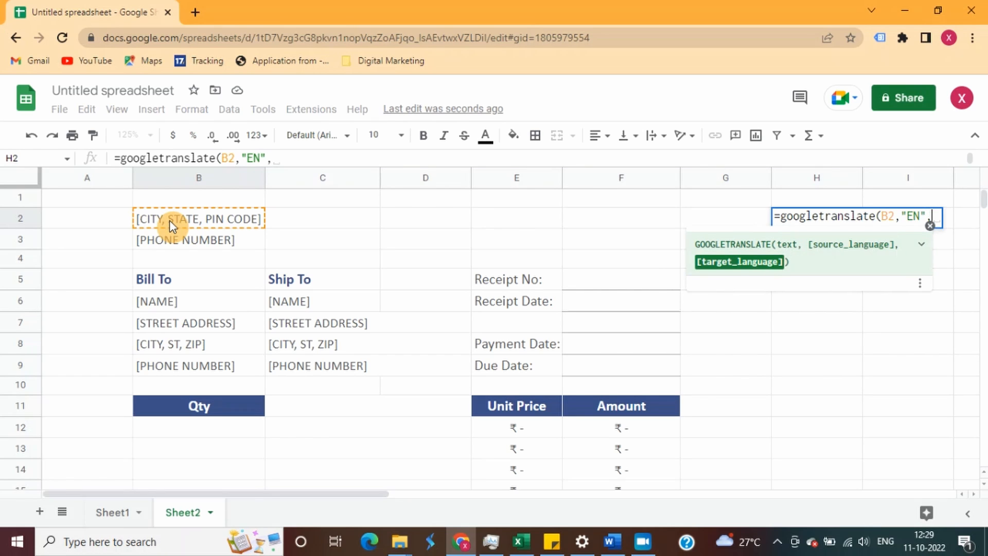
pyautogui.write('"')
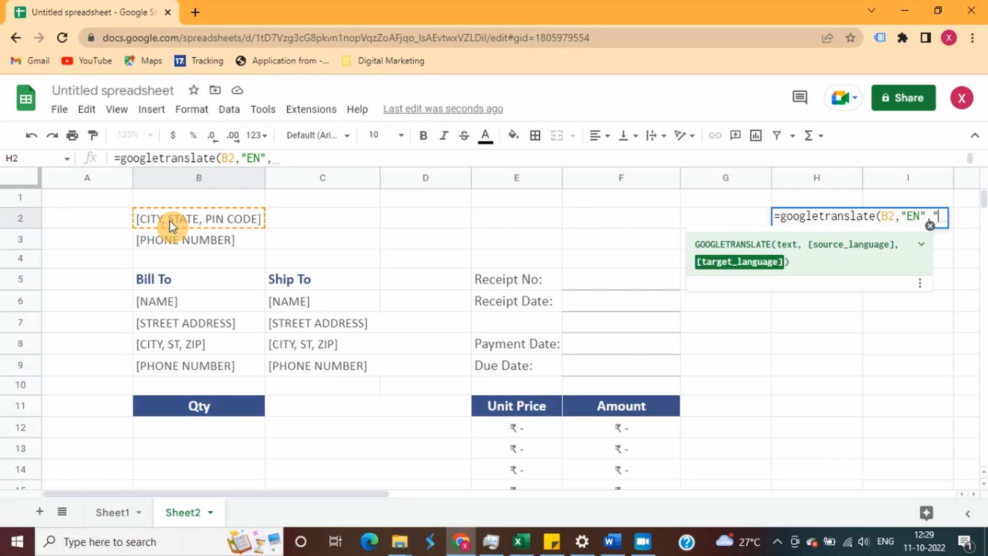
pyautogui.write('HI')
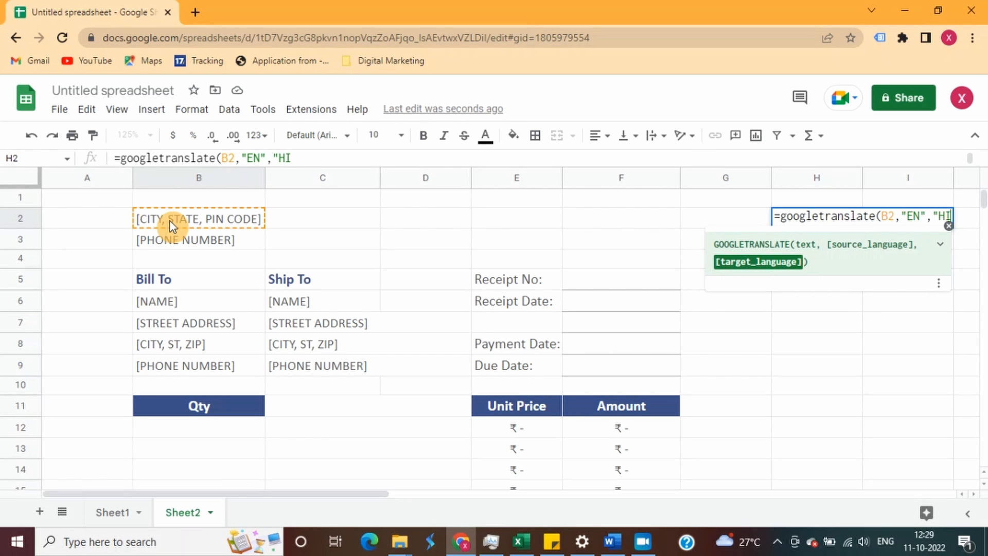
pyautogui.write('")')
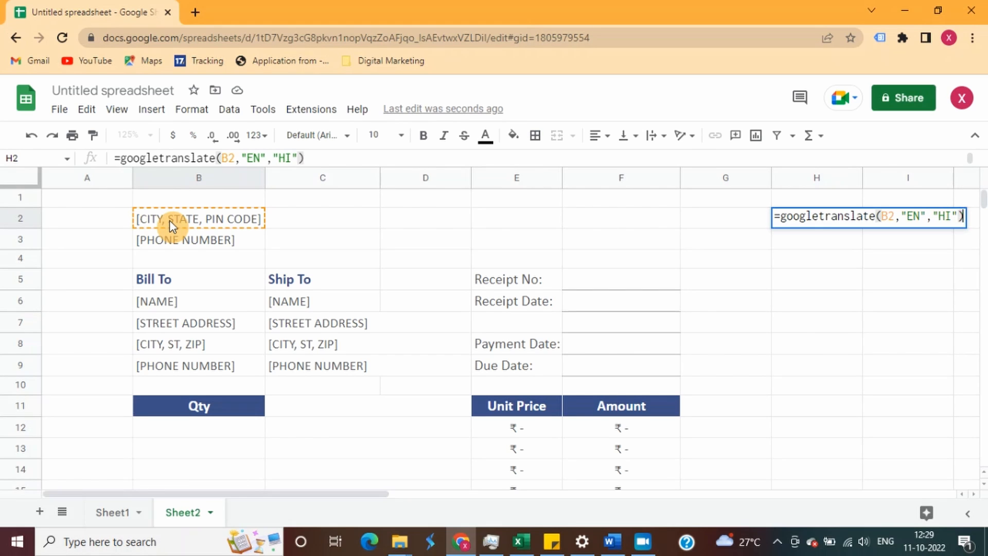
pyautogui.press('Return')
pyautogui.press('Up')
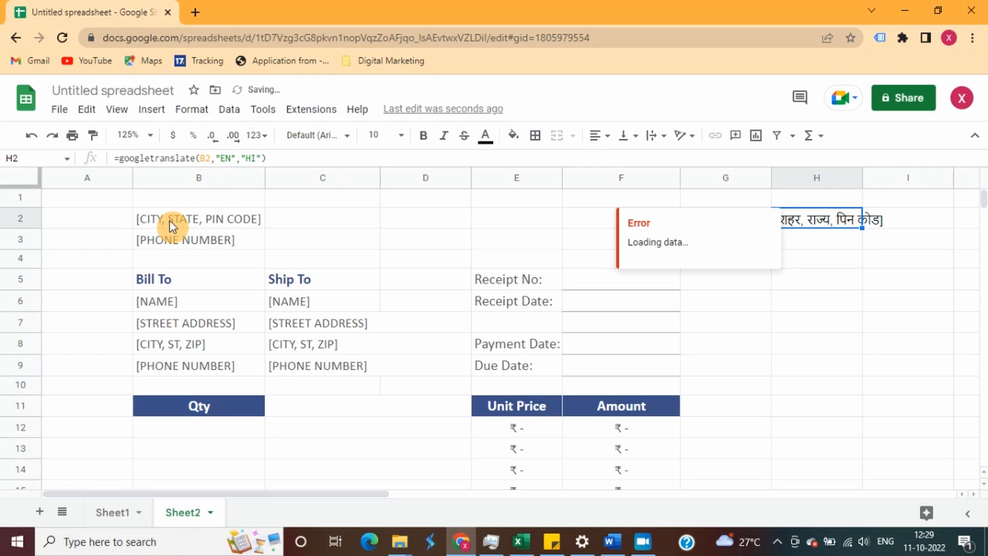
pyautogui.press('Left')
pyautogui.press('Right')
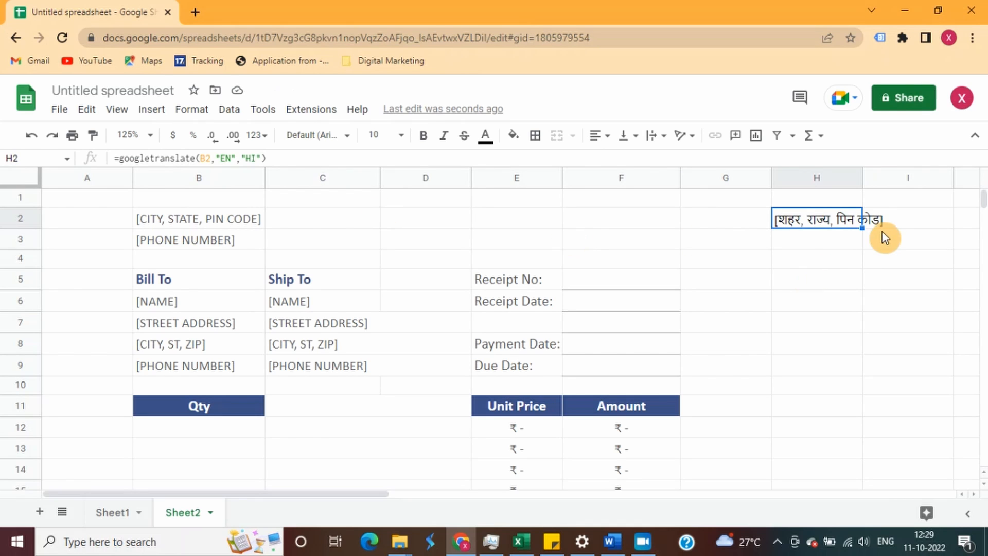
pyautogui.doubleClick(862, 178)
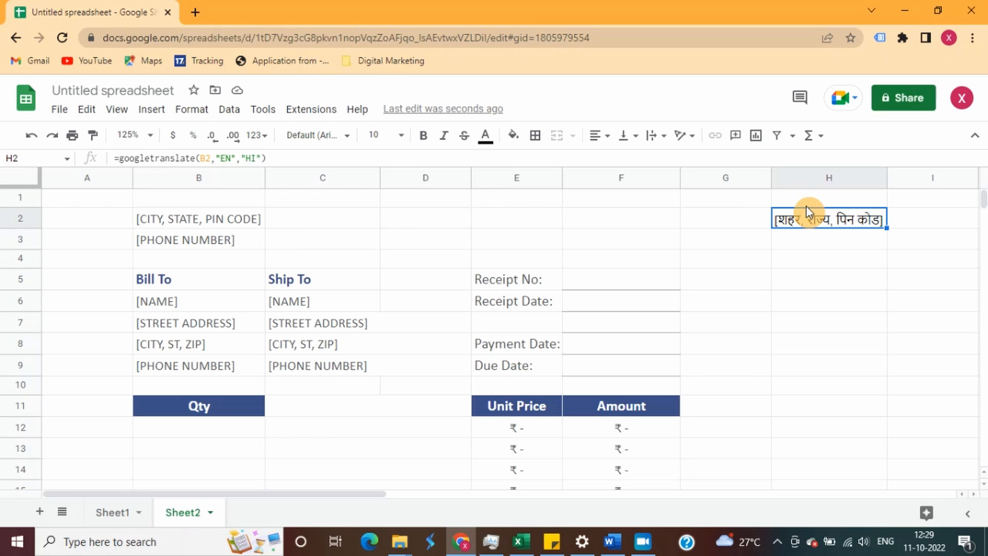
# Step: Copy the translation formula from H2 into H3 to translate the phone number label
pyautogui.hotkey('ctrl', 'c')
pyautogui.press('Down')
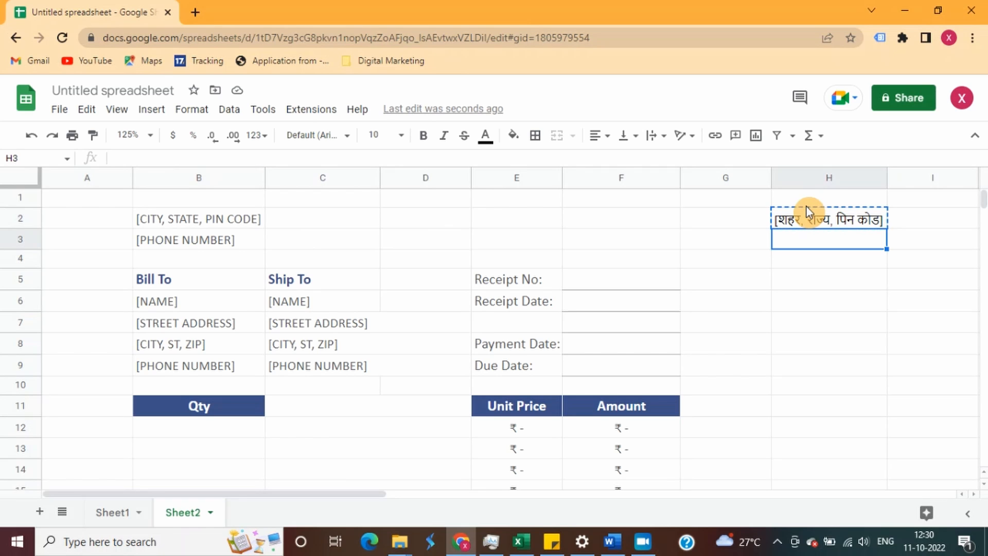
pyautogui.hotkey('ctrl', 'v')
# Step: Paste the copied translation formula into H5:H9 to translate the Bill To block from column B
pyautogui.press('Down')
pyautogui.press('Down')
pyautogui.press('Down')
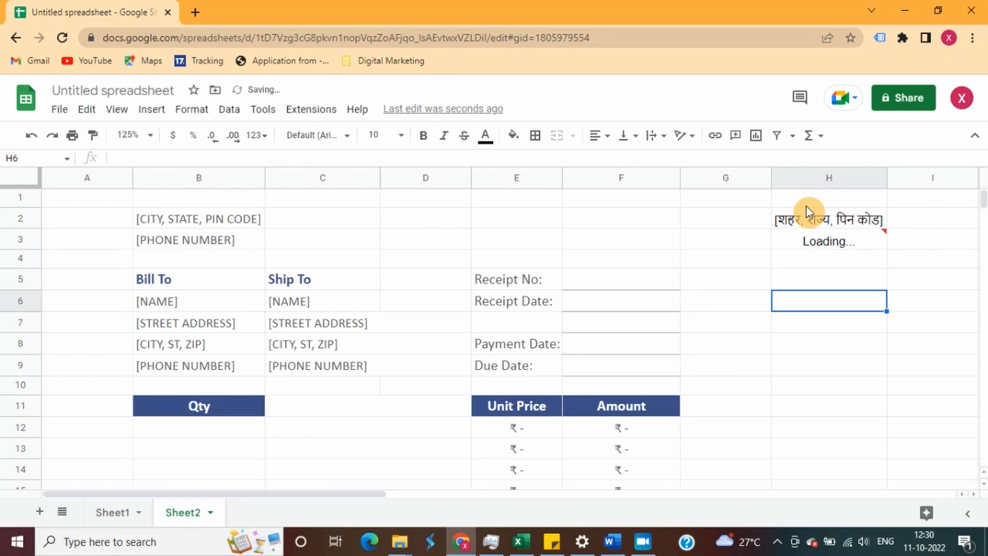
pyautogui.press('Up')
pyautogui.hotkey('shift', 'Down')
pyautogui.hotkey('shift', 'Down')
pyautogui.hotkey('shift', 'Down')
pyautogui.hotkey('shift', 'Down')
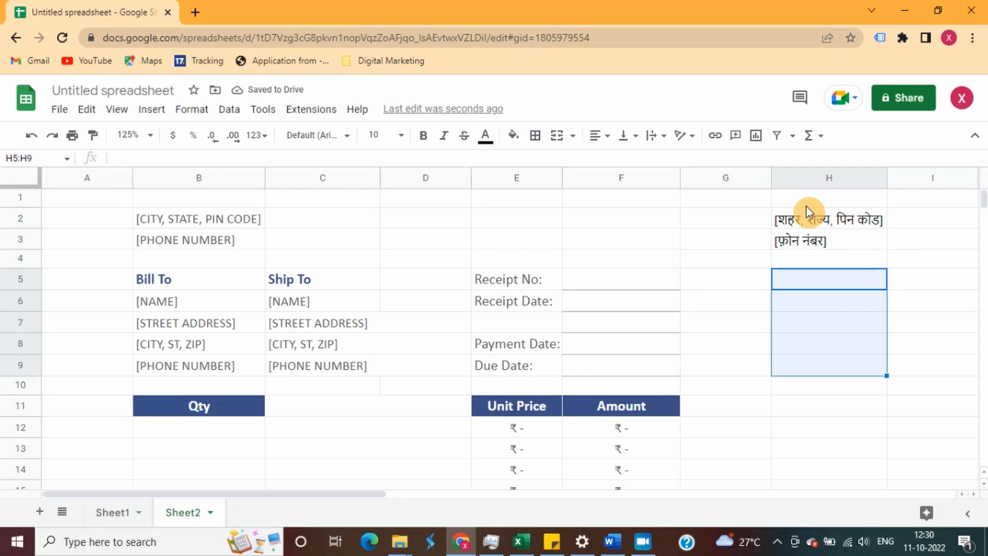
pyautogui.hotkey('ctrl', 'v')
pyautogui.press('Down')
pyautogui.press('Down')
pyautogui.press('Down')
pyautogui.press('Down')
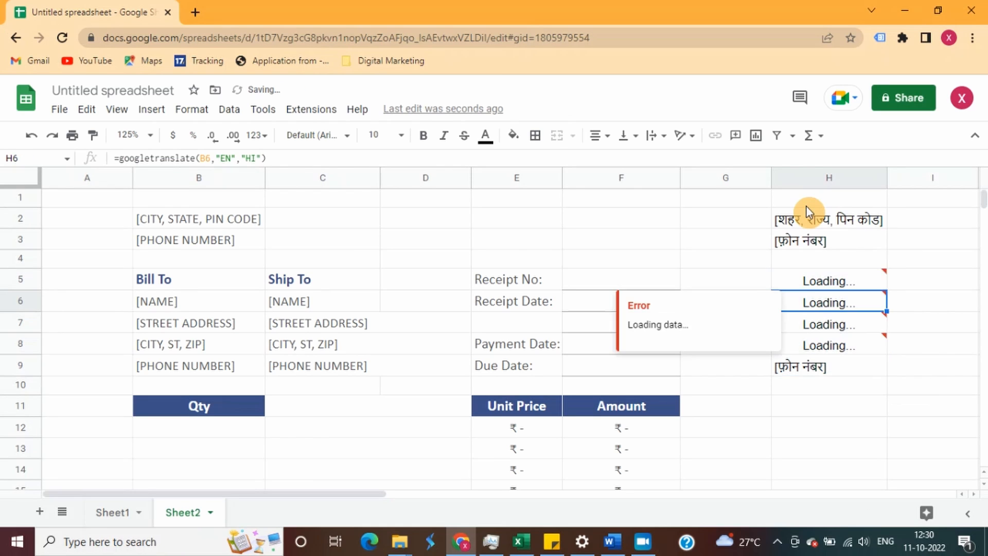
pyautogui.press('Down')
pyautogui.press('Down')
pyautogui.press('Up')
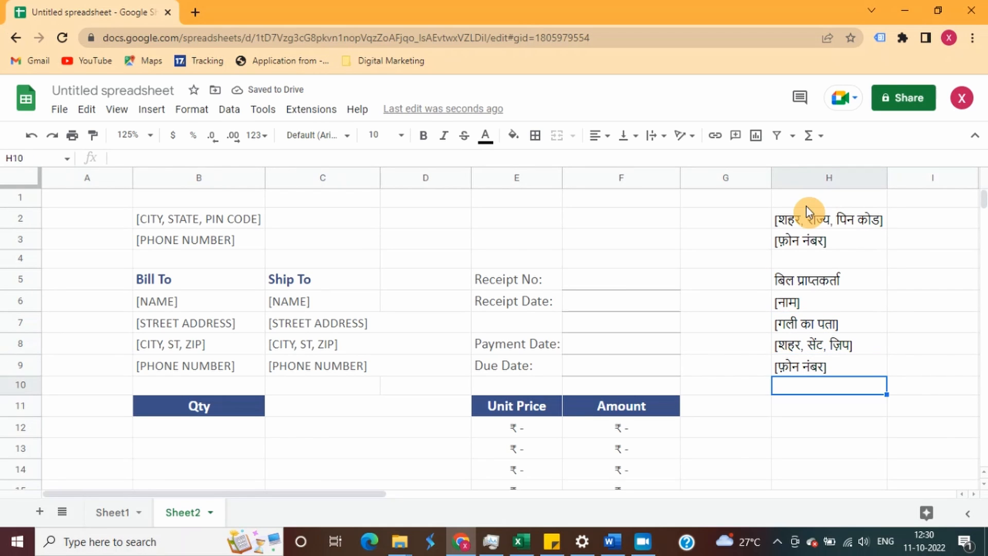
pyautogui.press('Down')
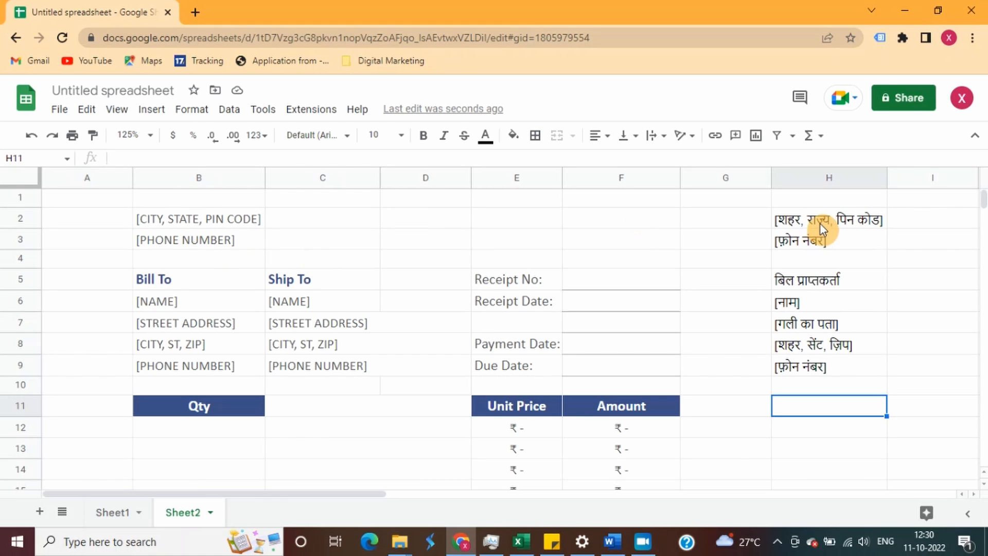
# Step: Try pasting the translation formula into H4, opposite the blank row 4, and clear the cell again
pyautogui.click(816, 259)
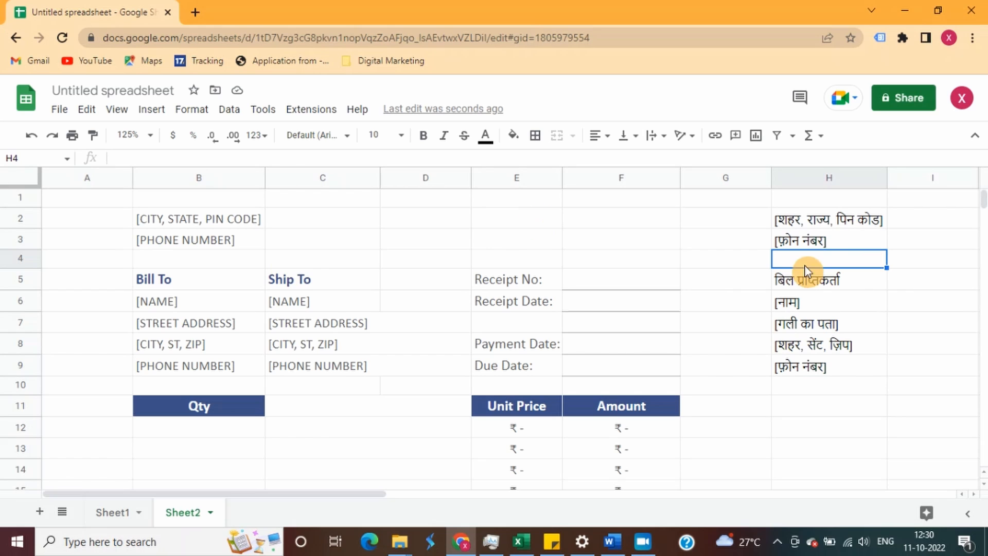
pyautogui.hotkey('ctrl', 'v')
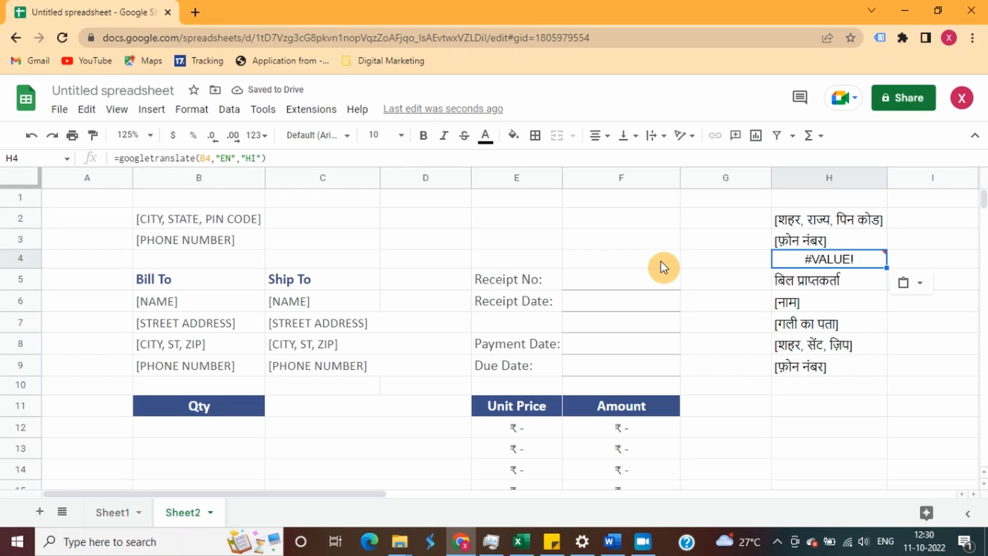
pyautogui.press('Delete')
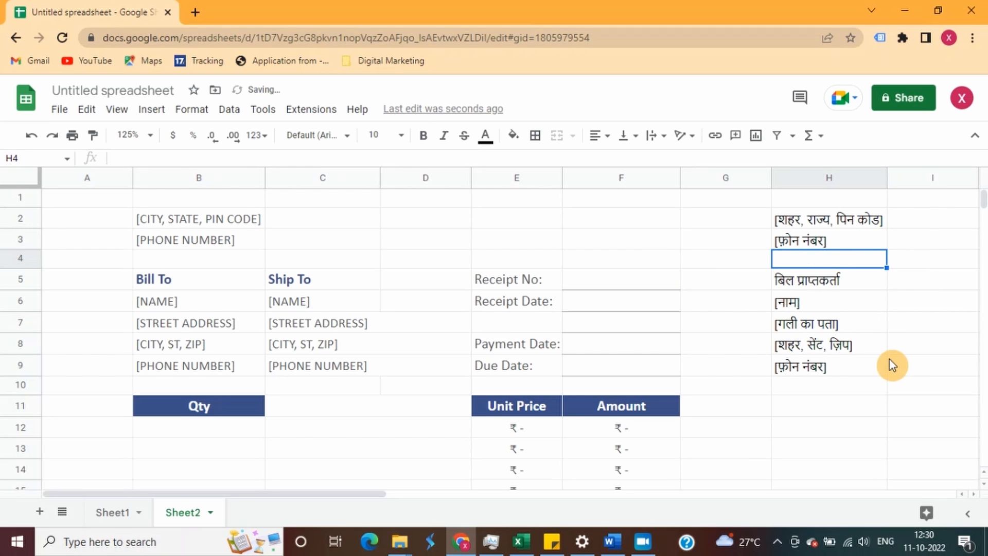
# Step: Fill the translation formula down from H9 through H27 to cover the remaining column B labels
pyautogui.press('Down')
pyautogui.press('Down')
pyautogui.press('Down')
pyautogui.press('Down')
pyautogui.press('Down')
pyautogui.hotkey('shift', 'Down')
pyautogui.hotkey('shift', 'Down')
pyautogui.hotkey('shift', 'Down')
pyautogui.hotkey('shift', 'Down')
pyautogui.hotkey('shift', 'Down')
pyautogui.hotkey('shift', 'Down')
pyautogui.hotkey('shift', 'Down')
pyautogui.hotkey('shift', 'Down')
pyautogui.hotkey('shift', 'Down')
pyautogui.hotkey('shift', 'Down')
pyautogui.hotkey('shift', 'Down')
pyautogui.hotkey('shift', 'Down')
pyautogui.hotkey('shift', 'Down')
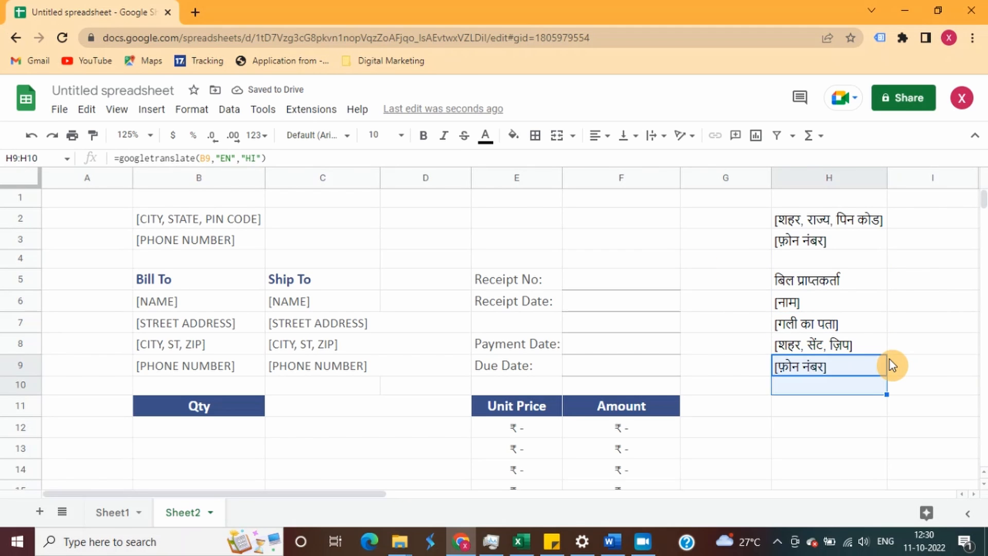
pyautogui.hotkey('shift', 'Down')
pyautogui.hotkey('shift', 'Down')
pyautogui.hotkey('shift', 'Down')
pyautogui.hotkey('shift', 'Down')
pyautogui.hotkey('shift', 'Down')
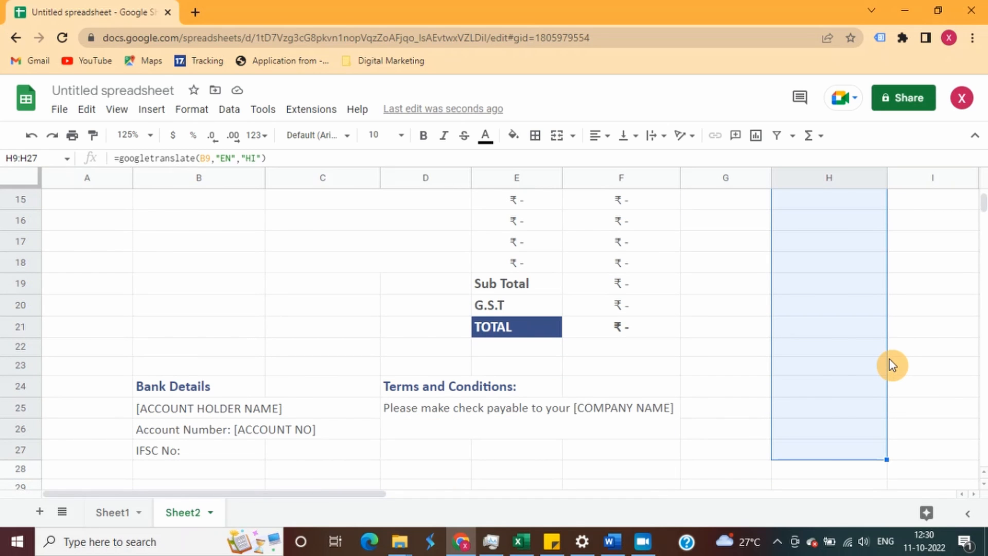
pyautogui.hotkey('ctrl', 'd')
pyautogui.press('Up')
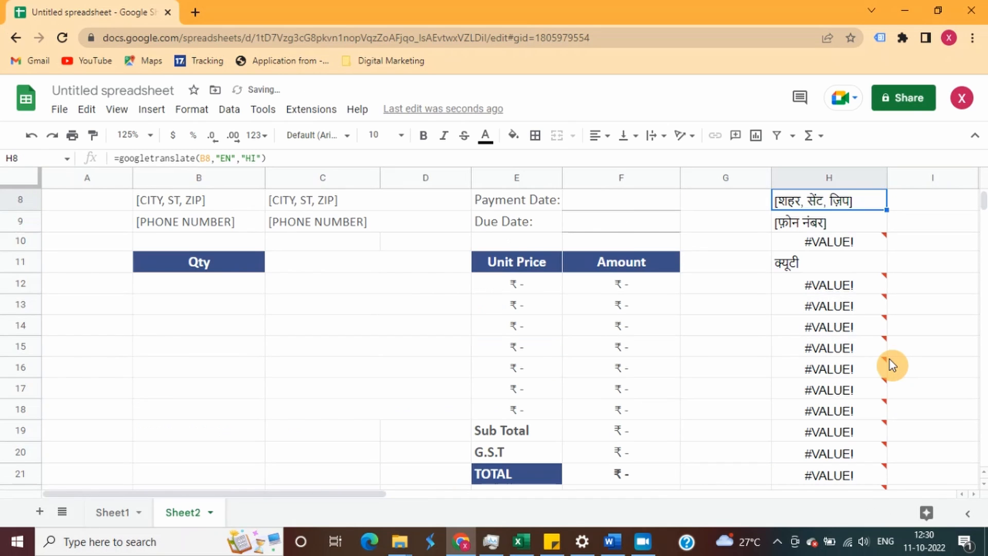
# Step: Clear the translation formulas from H10 and H12:H23, where the matching cells in column B are empty
pyautogui.press('Down')
pyautogui.press('Down')
pyautogui.press('Delete')
pyautogui.press('Down')
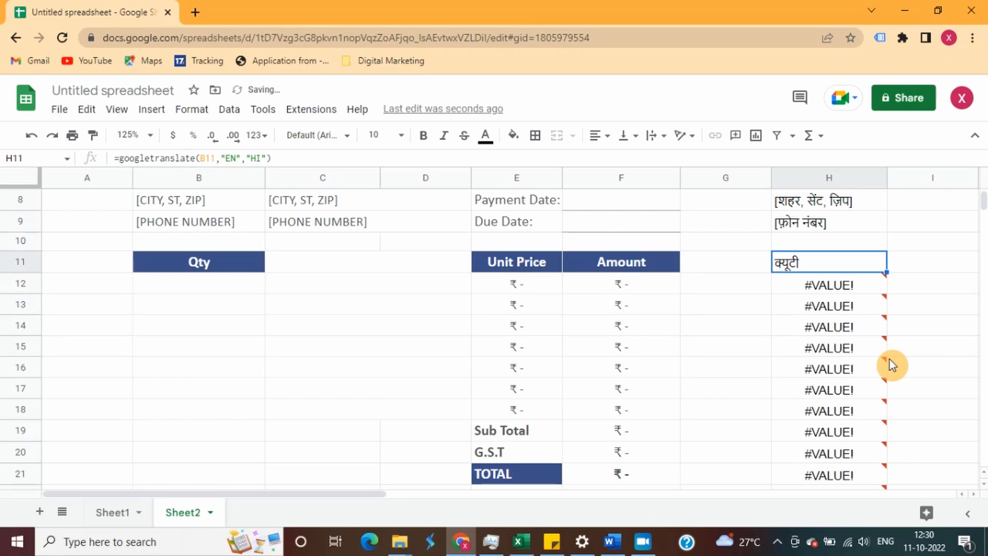
pyautogui.press('Down')
pyautogui.hotkey('shift', 'Down')
pyautogui.hotkey('shift', 'Down')
pyautogui.hotkey('shift', 'Down')
pyautogui.hotkey('shift', 'Down')
pyautogui.hotkey('shift', 'Down')
pyautogui.hotkey('shift', 'Down')
pyautogui.hotkey('shift', 'Down')
pyautogui.hotkey('shift', 'Down')
pyautogui.hotkey('shift', 'Down')
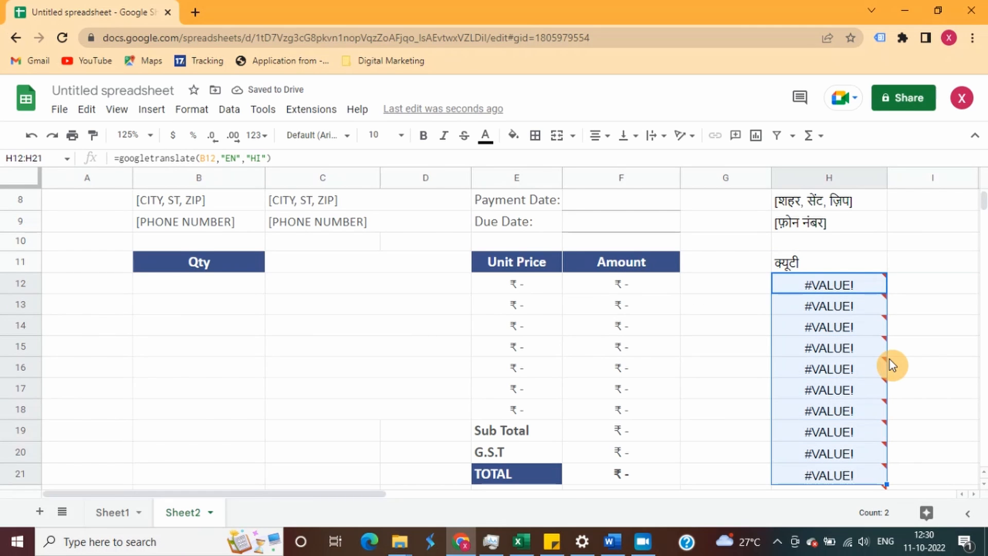
pyautogui.hotkey('shift', 'Down')
pyautogui.hotkey('shift', 'Down')
pyautogui.press('Delete')
pyautogui.press('Left')
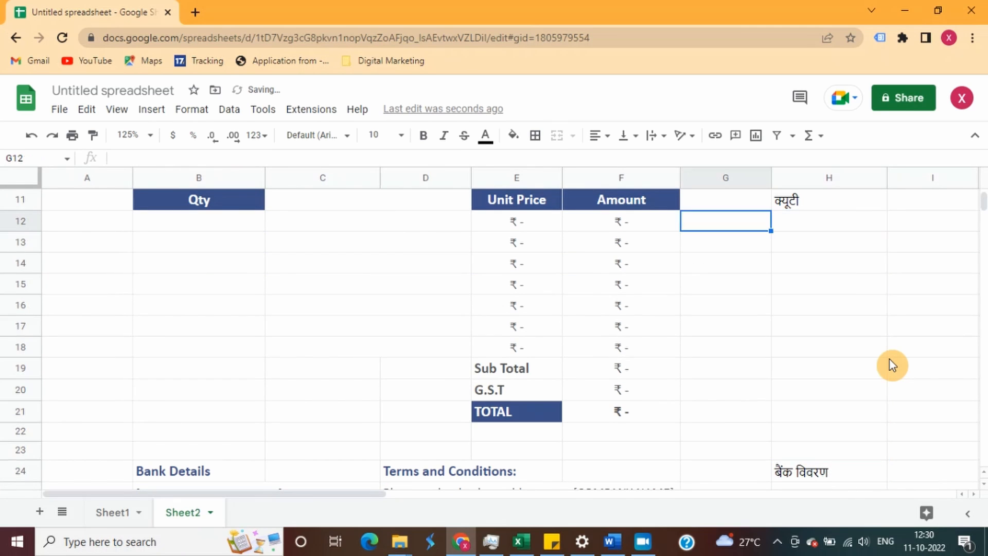
pyautogui.press('Right')
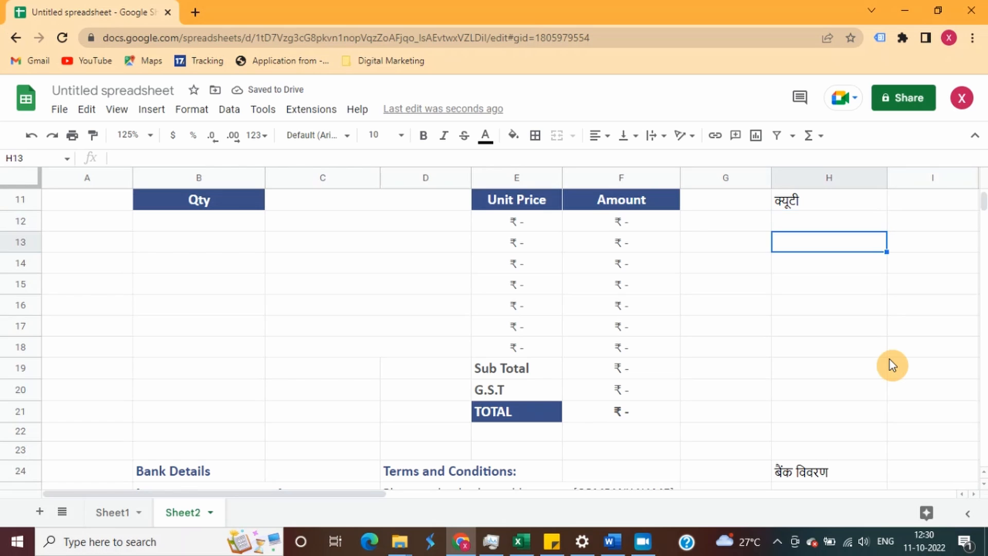
# Step: Compare the Hindi bank details in H24:H27 with the English labels in column B
pyautogui.hotkey('ctrl', 'Down')
pyautogui.press('Down')
pyautogui.press('Down')
pyautogui.press('Down')
pyautogui.press('Up')
pyautogui.press('Up')
pyautogui.press('Up')
pyautogui.press('Left')
pyautogui.press('Left')
pyautogui.press('Left')
pyautogui.press('Left')
pyautogui.press('Left')
pyautogui.press('Left')
pyautogui.press('Left')
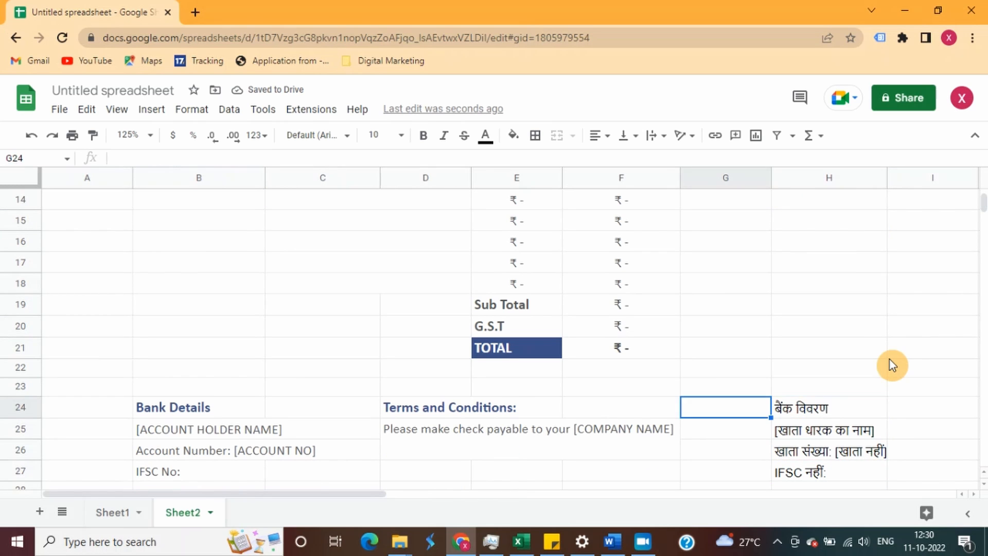
pyautogui.press('Right')
pyautogui.press('Right')
pyautogui.press('Right')
pyautogui.press('Right')
pyautogui.press('Right')
pyautogui.press('Right')
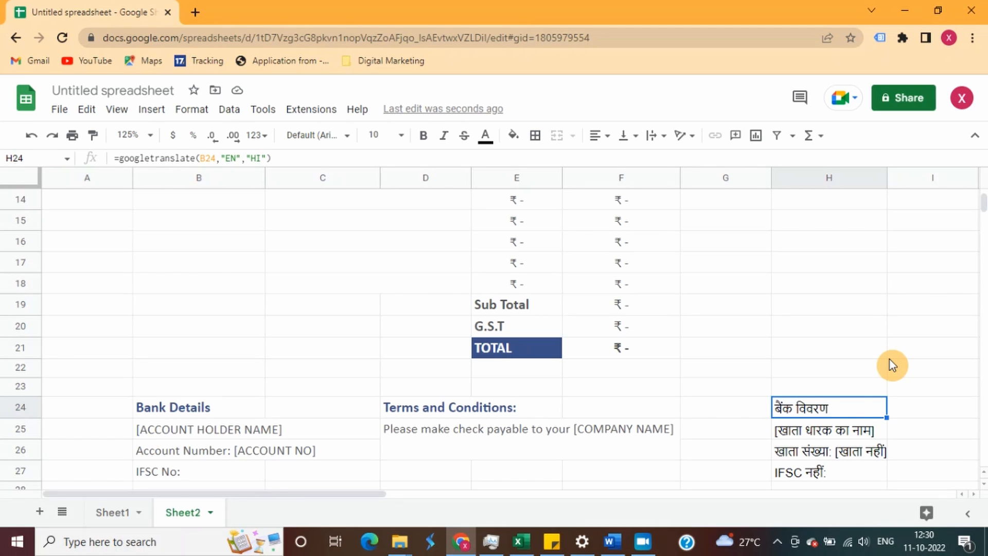
# Step: Compare the Hindi labels in H2:H11 with the English labels in column B
pyautogui.hotkey('ctrl', 'Up')
pyautogui.hotkey('ctrl', 'Up')
pyautogui.hotkey('ctrl', 'Up')
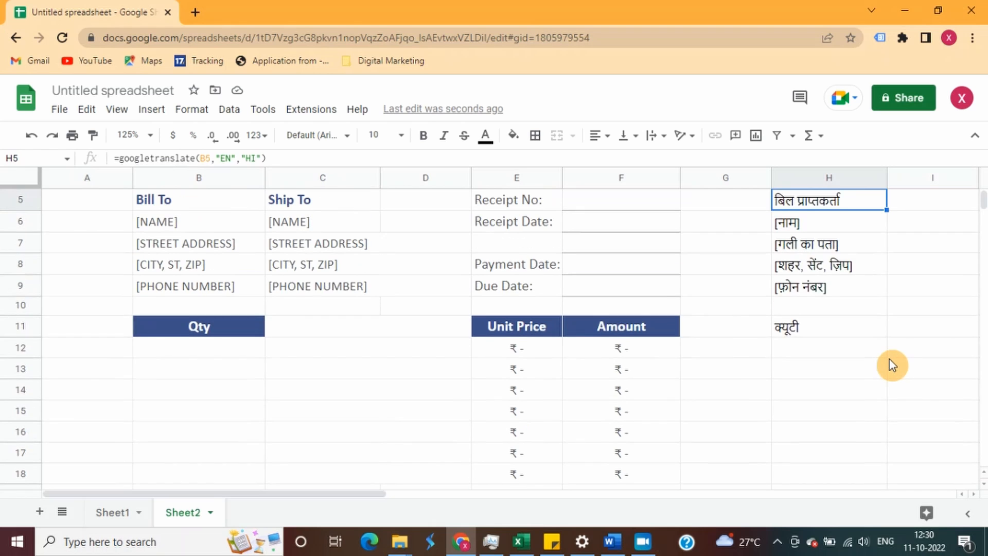
pyautogui.hotkey('ctrl', 'shift', 'Down')
pyautogui.hotkey('ctrl', 'shift', 'Down')
pyautogui.hotkey('ctrl', 'shift', 'Down')
pyautogui.hotkey('ctrl', 'shift', 'Down')
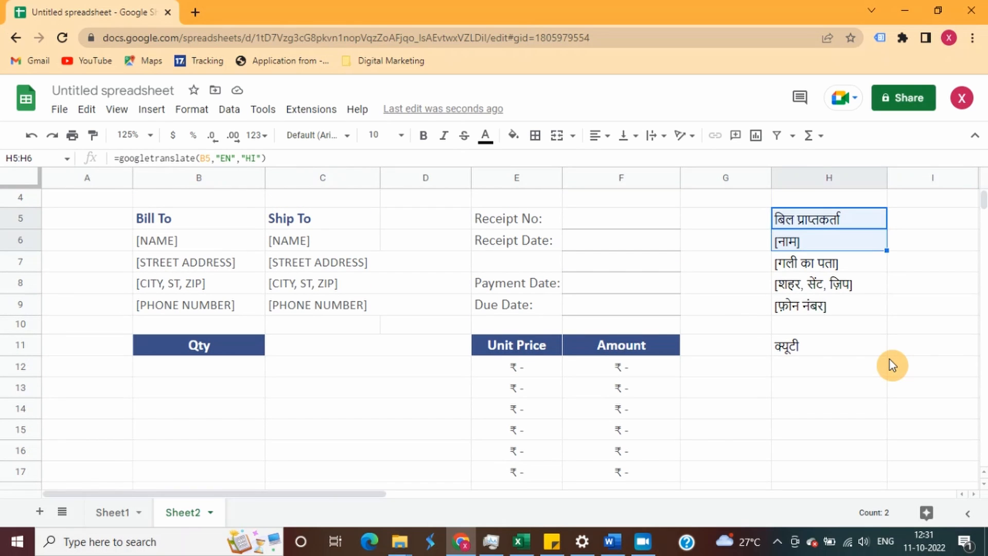
pyautogui.press('Up')
pyautogui.press('Up')
pyautogui.press('Up')
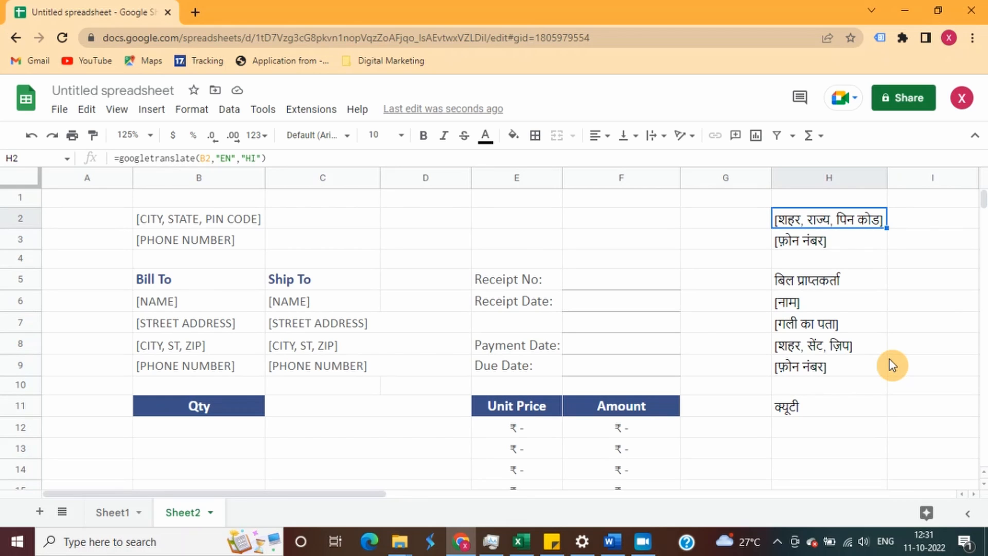
# Step: Fill the translation formulas in H5:H9 across through column L to translate the neighbouring form columns
pyautogui.press('Down')
pyautogui.press('Down')
pyautogui.press('Down')
pyautogui.press('Down')
pyautogui.press('Up')
pyautogui.hotkey('shift', 'Down')
pyautogui.hotkey('shift', 'Down')
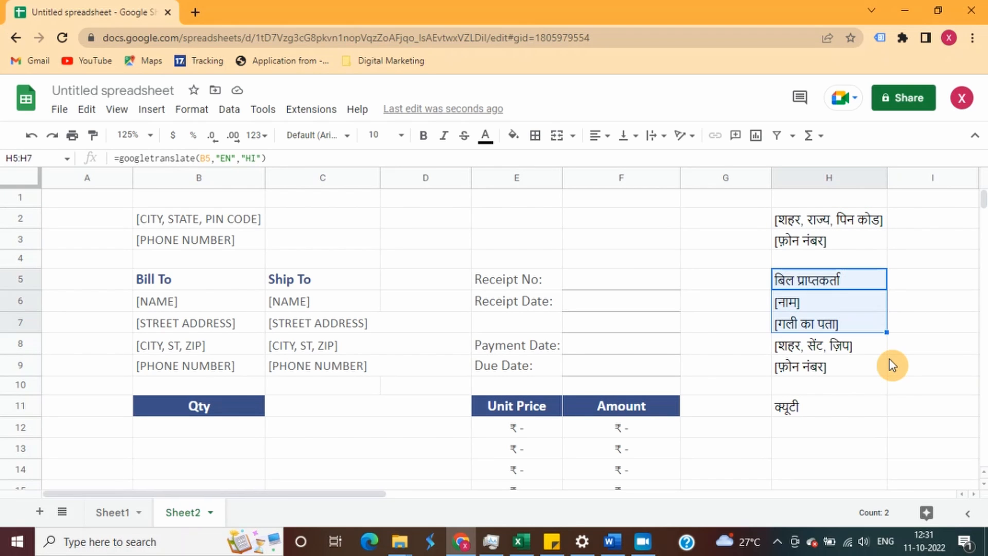
pyautogui.hotkey('shift', 'Down')
pyautogui.hotkey('shift', 'Down')
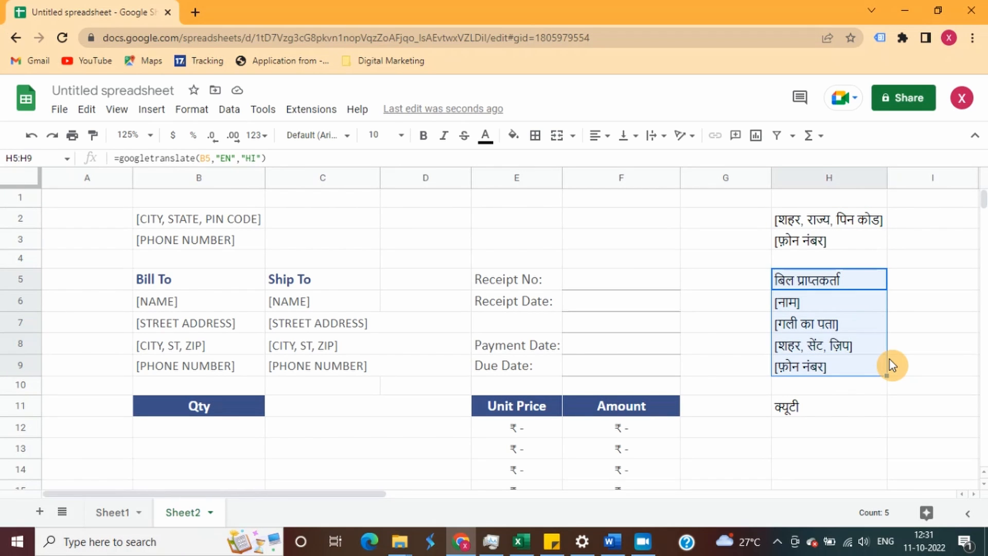
pyautogui.hotkey('shift', 'Up')
pyautogui.hotkey('shift', 'Up')
pyautogui.hotkey('shift', 'Up')
pyautogui.hotkey('shift', 'Up')
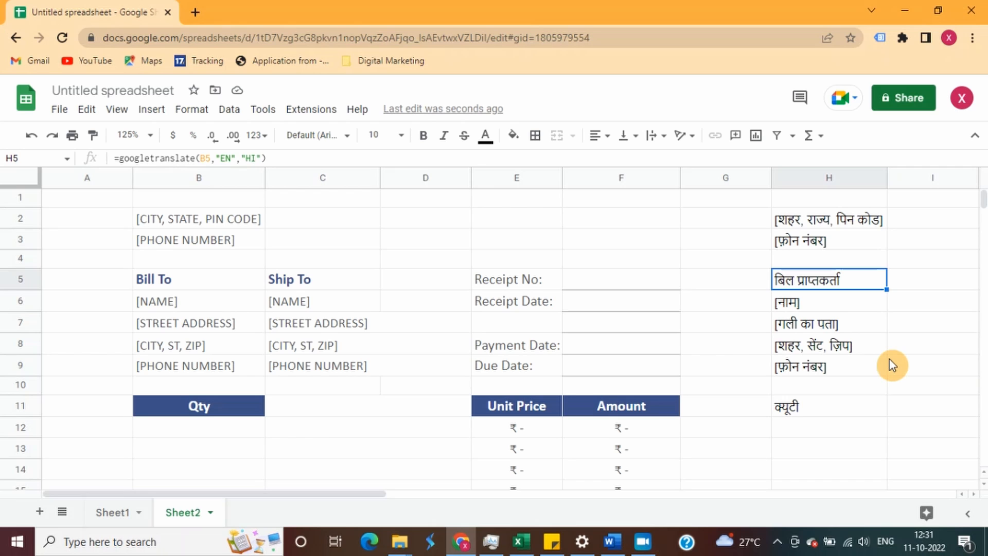
pyautogui.hotkey('shift', 'Down')
pyautogui.hotkey('shift', 'Down')
pyautogui.hotkey('shift', 'Down')
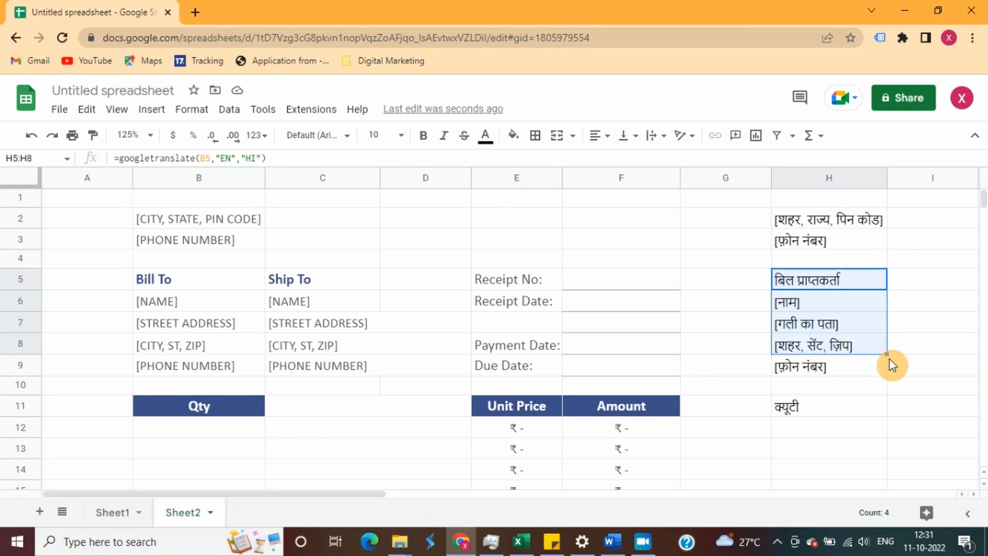
pyautogui.hotkey('shift', 'Down')
pyautogui.hotkey('shift', 'Right')
pyautogui.hotkey('shift', 'Right')
pyautogui.hotkey('shift', 'Right')
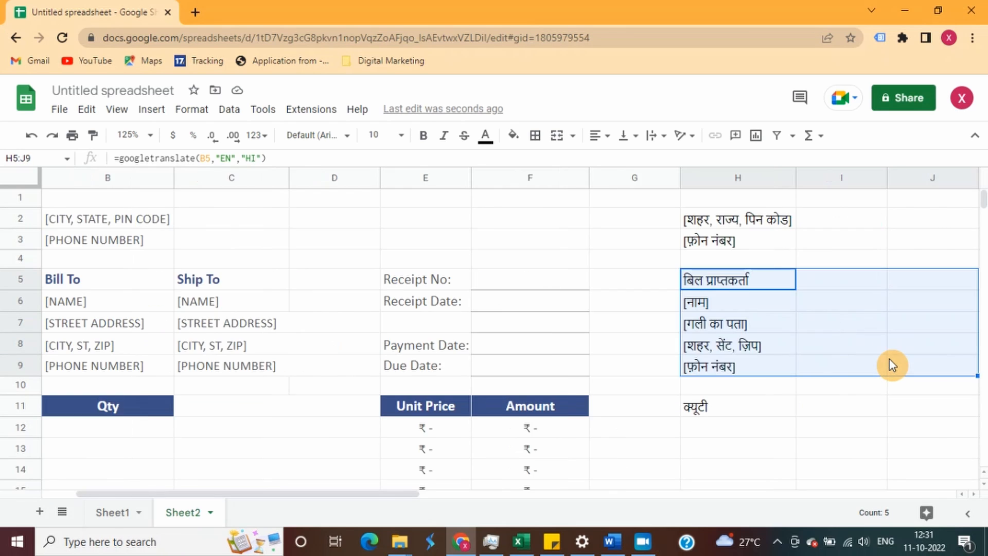
pyautogui.hotkey('shift', 'Right')
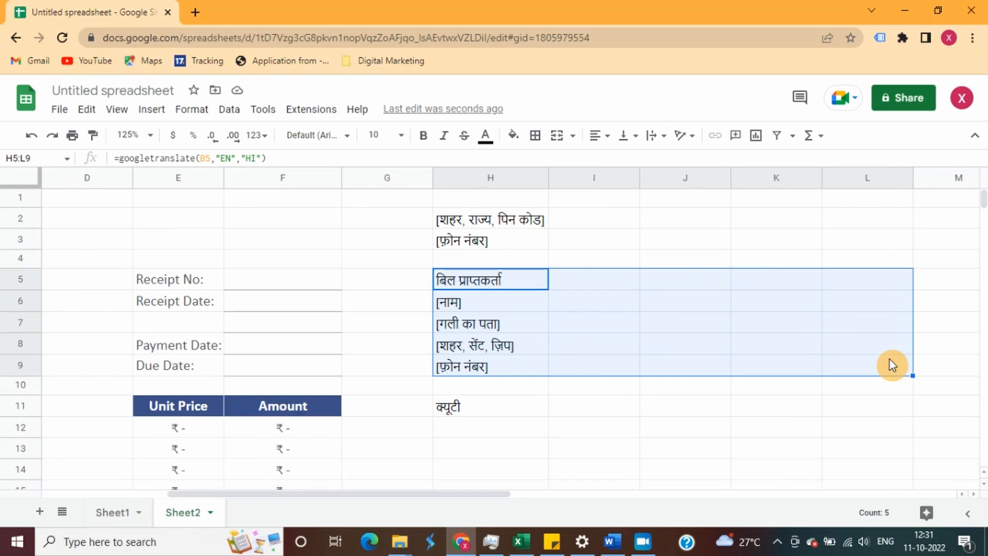
pyautogui.hotkey('ctrl', 'r')
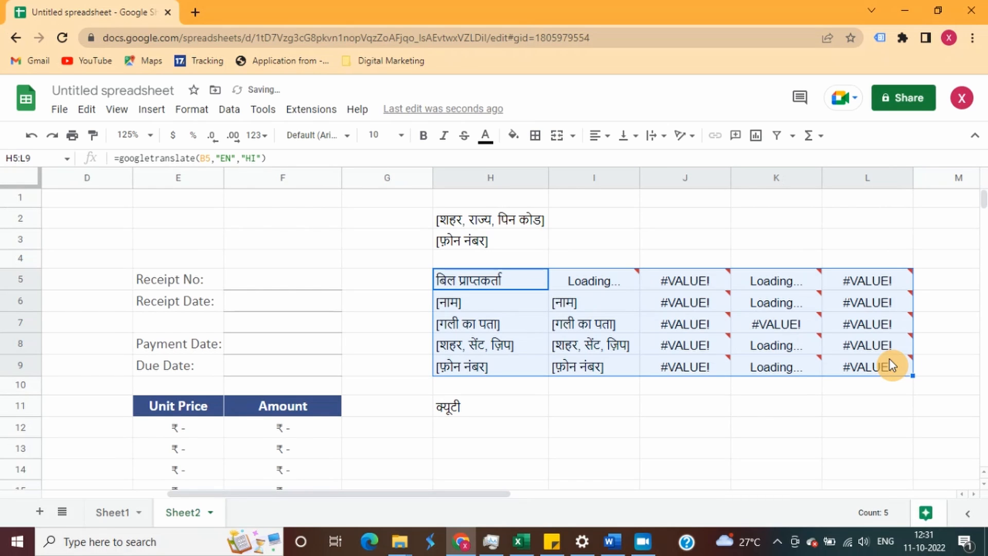
# Step: Clear the translation formulas from J5:J9, L5:L9 and K7, where the matching source cells are empty
pyautogui.press('Right')
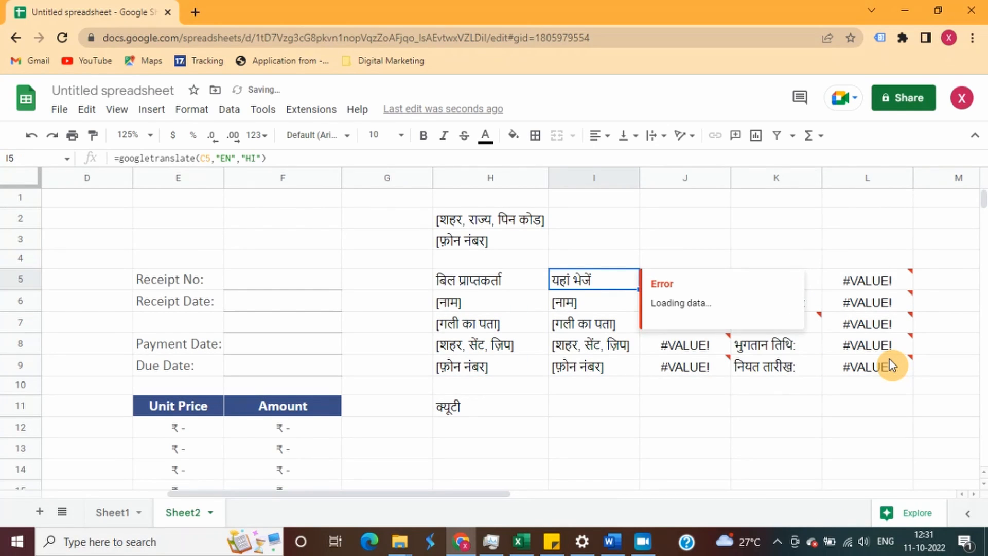
pyautogui.press('Right')
pyautogui.hotkey('shift', 'Down')
pyautogui.hotkey('shift', 'Down')
pyautogui.hotkey('shift', 'Down')
pyautogui.hotkey('shift', 'Down')
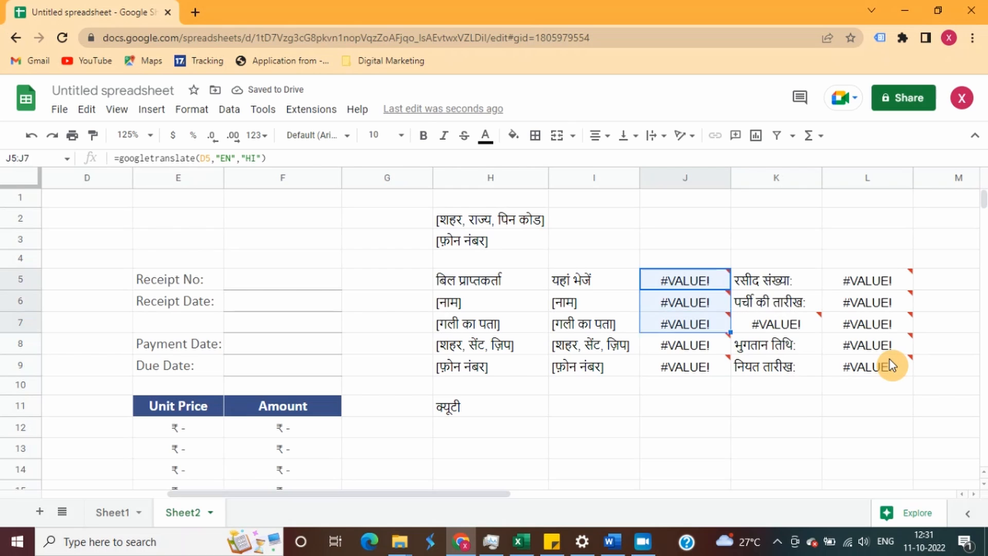
pyautogui.press('Right')
pyautogui.press('Right')
pyautogui.hotkey('shift', 'Down')
pyautogui.hotkey('shift', 'Down')
pyautogui.hotkey('shift', 'Down')
pyautogui.hotkey('shift', 'Down')
pyautogui.press('Delete')
pyautogui.press('Left')
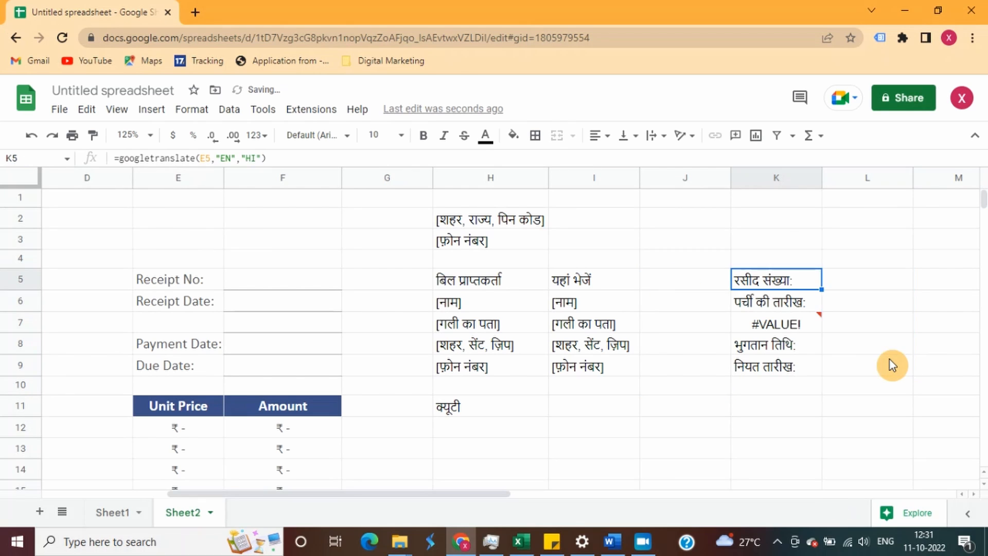
pyautogui.press('Down')
pyautogui.press('Down')
pyautogui.press('Delete')
# Step: Fill the translation formula from H11 across through K11 for the item table headings
pyautogui.press('Left')
pyautogui.press('Left')
pyautogui.press('Left')
pyautogui.press('Left')
pyautogui.press('Down')
pyautogui.press('Down')
pyautogui.press('Down')
pyautogui.press('Down')
pyautogui.press('Right')
pyautogui.hotkey('shift', 'Right')
pyautogui.hotkey('shift', 'Right')
pyautogui.hotkey('shift', 'Right')
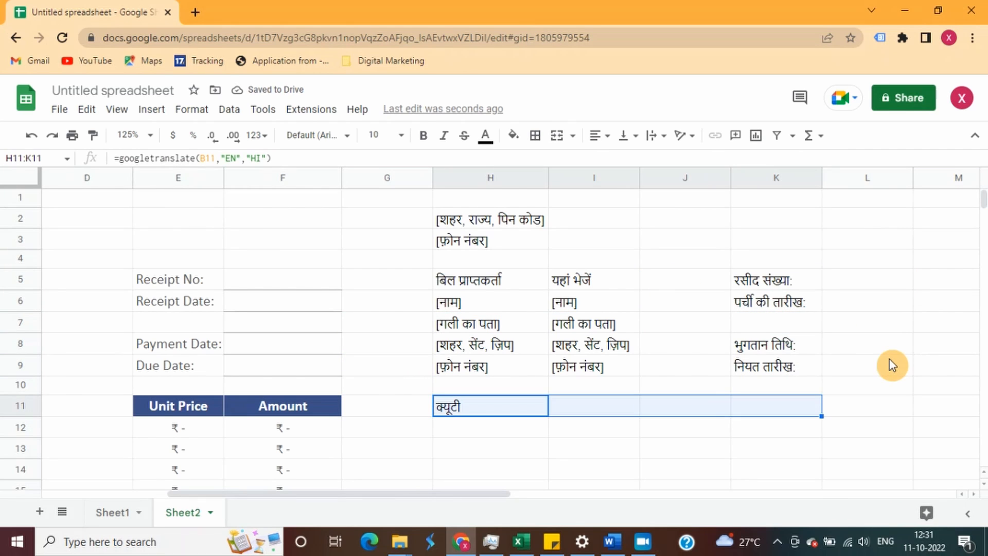
pyautogui.hotkey('ctrl', 'r')
pyautogui.press('Down')
pyautogui.press('Down')
pyautogui.press('Up')
pyautogui.press('Up')
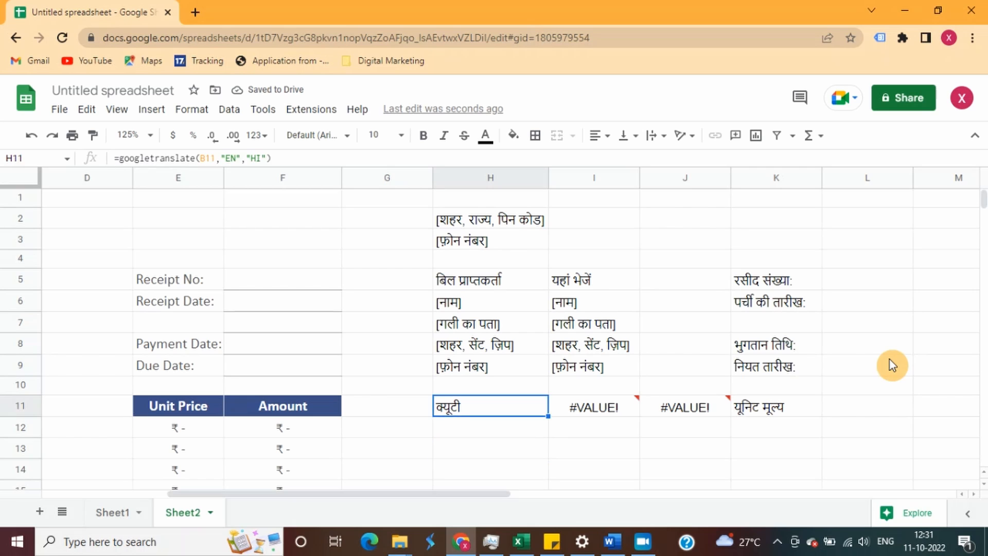
# Step: Clear the formulas from I11:J11 and fill the translation formula from K11 into L11
pyautogui.press('Right')
pyautogui.hotkey('shift', 'Right')
pyautogui.press('Delete')
pyautogui.press('Right')
pyautogui.press('Right')
pyautogui.hotkey('shift', 'Right')
pyautogui.hotkey('ctrl', 'r')
pyautogui.press('Right')
pyautogui.press('Left')
pyautogui.press('Left')
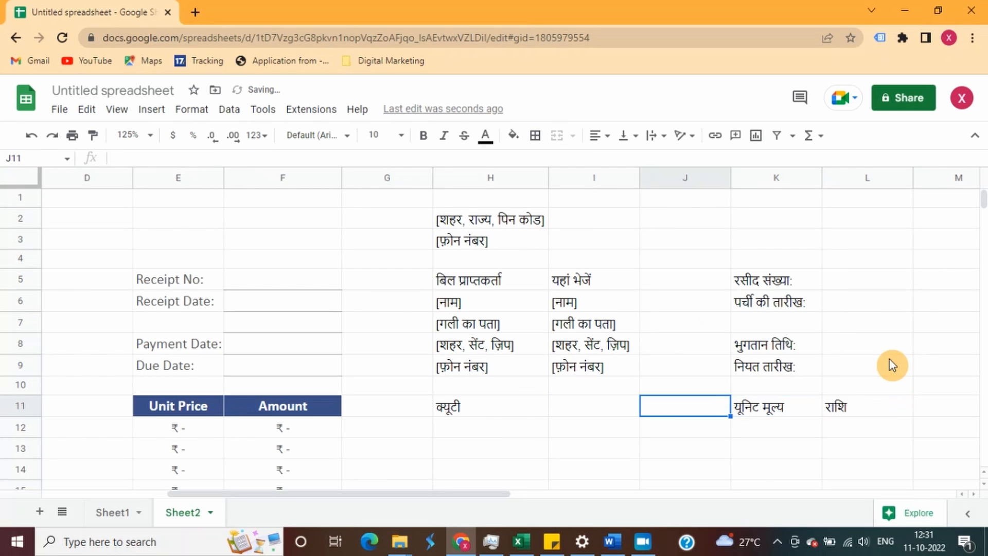
# Step: Examine the price, amount and total rows below the table headings for cells that still need translating
pyautogui.press('Right')
pyautogui.press('Right')
pyautogui.press('Down')
pyautogui.press('Down')
pyautogui.press('Down')
pyautogui.press('Down')
pyautogui.press('Down')
pyautogui.press('Down')
pyautogui.press('Down')
pyautogui.press('Down')
pyautogui.press('Down')
pyautogui.press('Down')
pyautogui.press('Down')
pyautogui.press('Down')
pyautogui.press('Down')
pyautogui.press('Up')
pyautogui.press('Up')
pyautogui.press('Up')
pyautogui.press('Up')
pyautogui.press('Up')
pyautogui.press('Up')
pyautogui.press('Up')
pyautogui.press('Up')
pyautogui.press('Up')
pyautogui.press('Up')
pyautogui.press('Up')
pyautogui.press('Up')
pyautogui.press('Up')
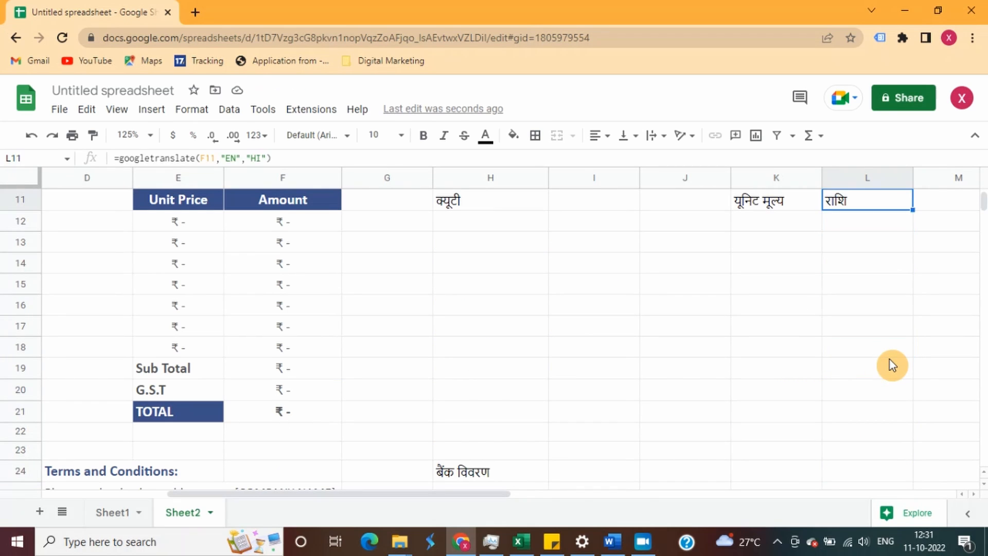
pyautogui.press('Left')
pyautogui.press('Left')
pyautogui.press('Left')
pyautogui.press('Left')
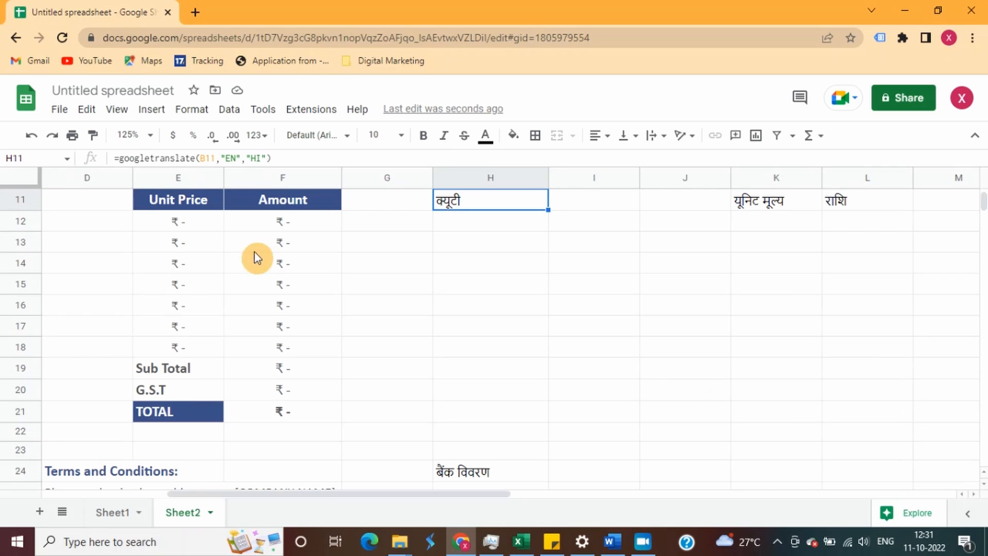
# Step: Set the sheet zoom to 90% so the English form and its Hindi columns fit in view together
pyautogui.click(132, 136)
pyautogui.click(132, 207)
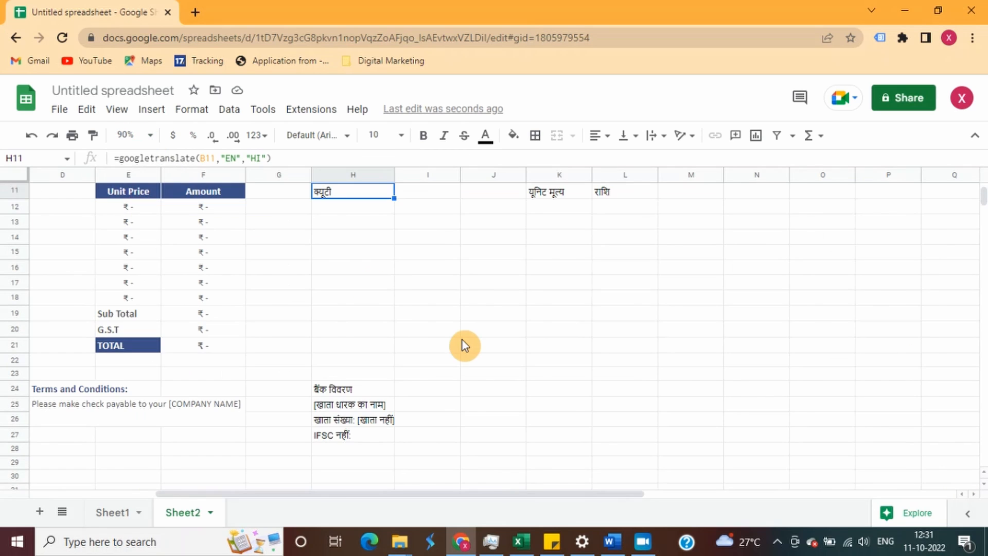
pyautogui.press('Left')
pyautogui.press('Left')
pyautogui.press('Left')
pyautogui.press('Left')
pyautogui.press('Left')
pyautogui.press('Left')
pyautogui.press('Left')
pyautogui.press('Right')
pyautogui.press('Right')
pyautogui.press('Right')
pyautogui.press('Right')
pyautogui.press('Right')
pyautogui.press('Right')
pyautogui.press('Right')
pyautogui.press('Right')
pyautogui.press('Right')
pyautogui.press('Right')
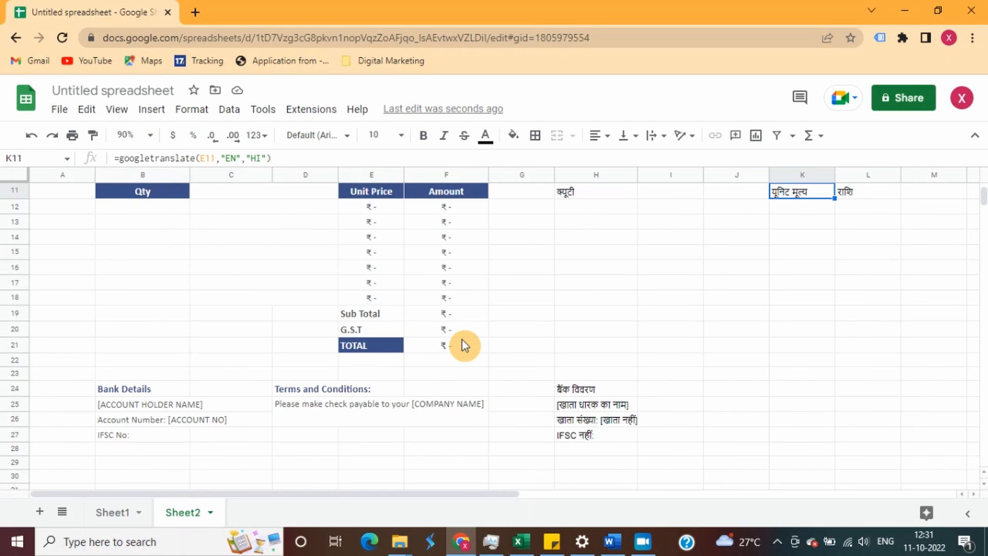
# Step: Fill the translation formulas in K11:L11 down through row 22 to cover the prices, amounts and totals
pyautogui.hotkey('shift', 'Right')
pyautogui.hotkey('shift', 'Down')
pyautogui.hotkey('shift', 'Down')
pyautogui.hotkey('shift', 'Down')
pyautogui.hotkey('shift', 'Down')
pyautogui.hotkey('shift', 'Down')
pyautogui.hotkey('shift', 'Down')
pyautogui.hotkey('shift', 'Down')
pyautogui.hotkey('shift', 'Down')
pyautogui.hotkey('shift', 'Down')
pyautogui.hotkey('shift', 'Down')
pyautogui.hotkey('shift', 'Down')
pyautogui.hotkey('ctrl', 'd')
# Step: Clear the translation formulas from K22:L22, where the matching source cells are empty
pyautogui.press('Down')
pyautogui.press('Down')
pyautogui.press('Down')
pyautogui.press('Down')
pyautogui.press('Down')
pyautogui.press('Down')
pyautogui.press('Down')
pyautogui.press('Down')
pyautogui.press('Down')
pyautogui.press('Down')
pyautogui.press('Down')
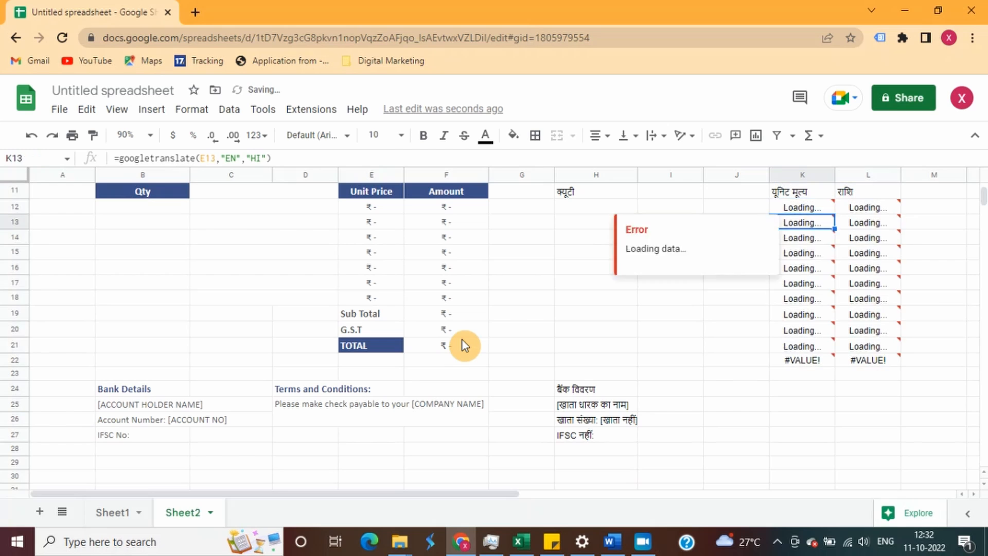
pyautogui.hotkey('shift', 'Right')
pyautogui.press('Delete')
# Step: Enter =googletranslate(D24,"EN","HI") in J24 and fill it down to J25 for the terms and conditions
pyautogui.press('Down')
pyautogui.press('Down')
pyautogui.press('Left')
pyautogui.write('नियम और शर्तें:')
pyautogui.hotkey('shift', 'Down')
pyautogui.hotkey('ctrl', 'd')
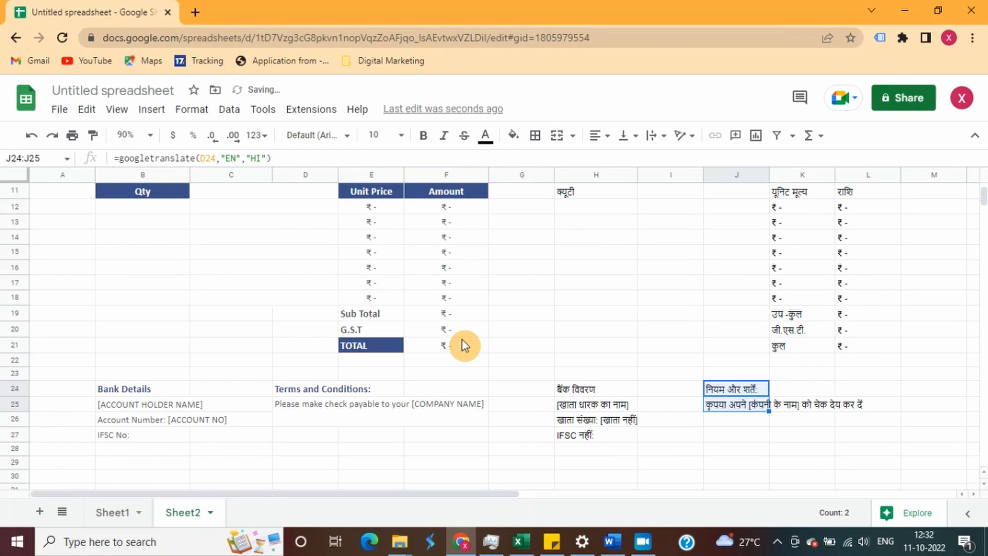
# Step: Check the Hindi translation columns against the English receipt form, from the bank details up to the first address lines
pyautogui.press('Down')
pyautogui.press('Down')
pyautogui.press('Down')
pyautogui.press('Down')
pyautogui.press('Left')
pyautogui.press('Left')
pyautogui.press('Left')
pyautogui.press('Left')
pyautogui.press('Left')
pyautogui.press('Left')
pyautogui.press('Left')
pyautogui.press('Left')
pyautogui.press('Left')
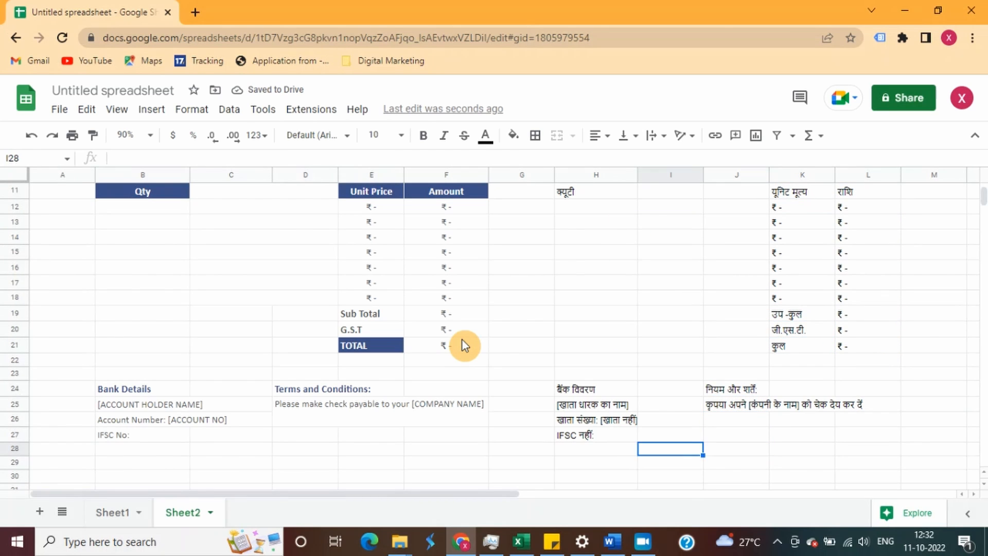
pyautogui.press('Up')
pyautogui.press('Up')
pyautogui.press('Up')
pyautogui.press('Up')
pyautogui.press('Right')
pyautogui.press('Right')
pyautogui.press('Right')
pyautogui.press('Right')
pyautogui.press('Right')
pyautogui.press('Right')
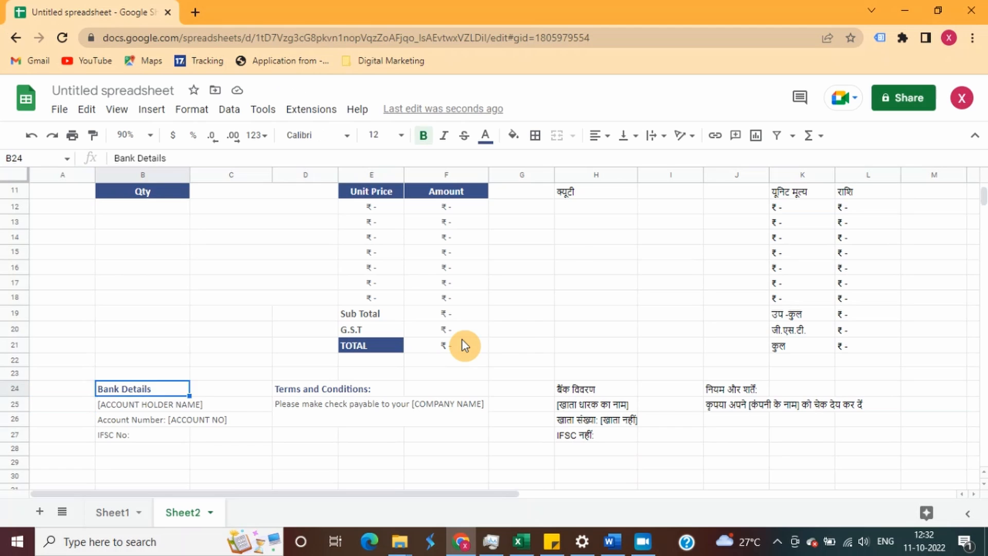
pyautogui.hotkey('ctrl', 'Up')
pyautogui.hotkey('ctrl', 'Up')
pyautogui.hotkey('ctrl', 'Up')
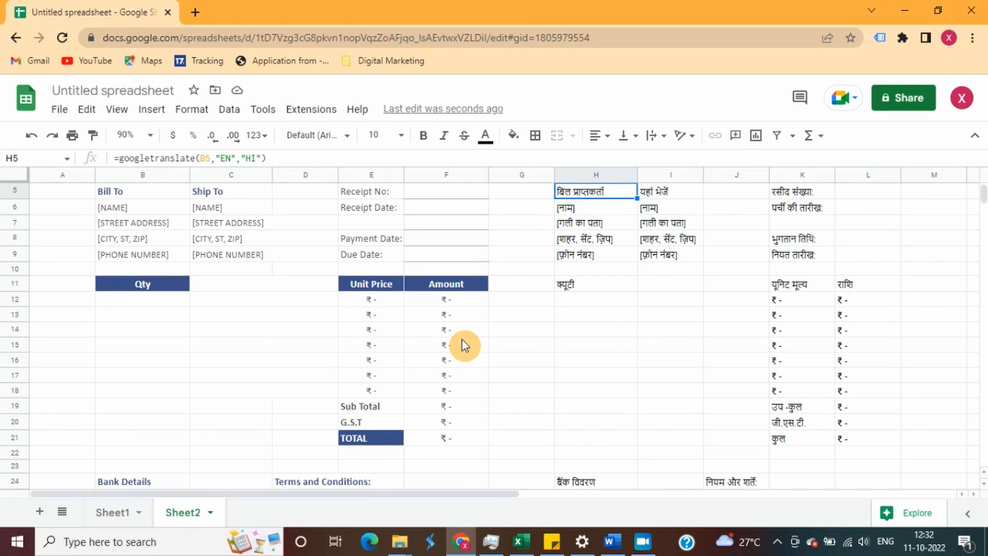
pyautogui.press('Up')
pyautogui.press('Up')
pyautogui.press('Up')
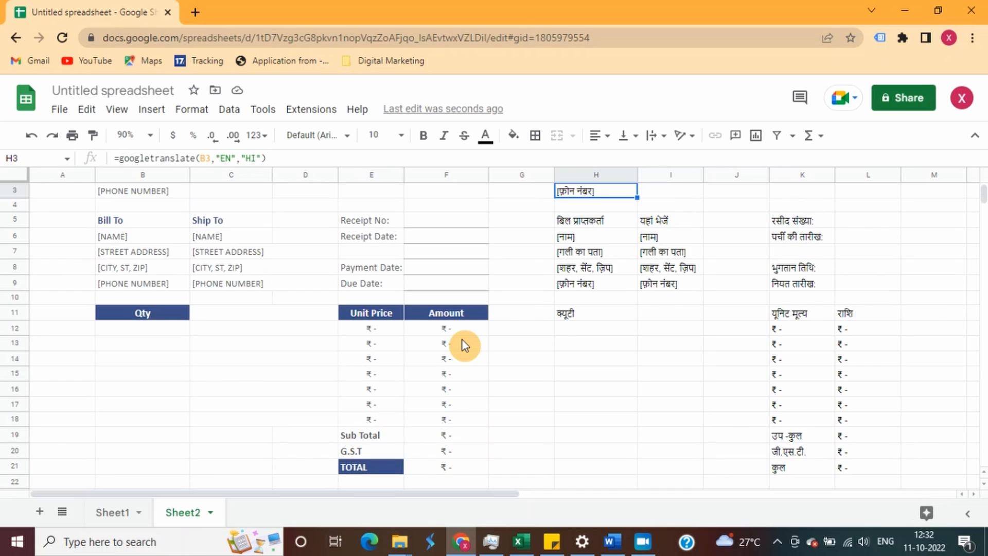
pyautogui.press('Up')
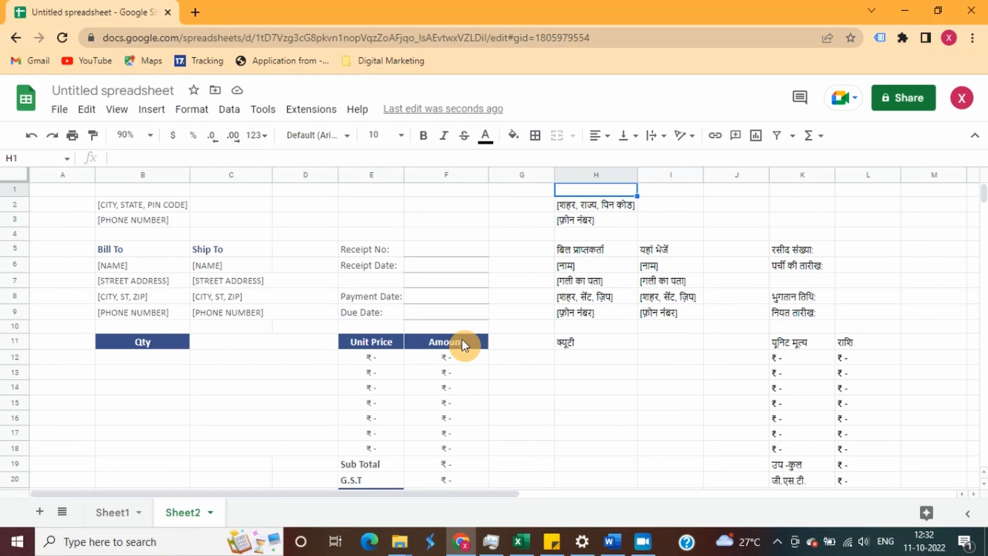
pyautogui.press('Down')
pyautogui.press('Down')
pyautogui.press('Down')
pyautogui.press('Down')
pyautogui.press('Down')
pyautogui.press('Down')
pyautogui.press('Down')
pyautogui.press('Down')
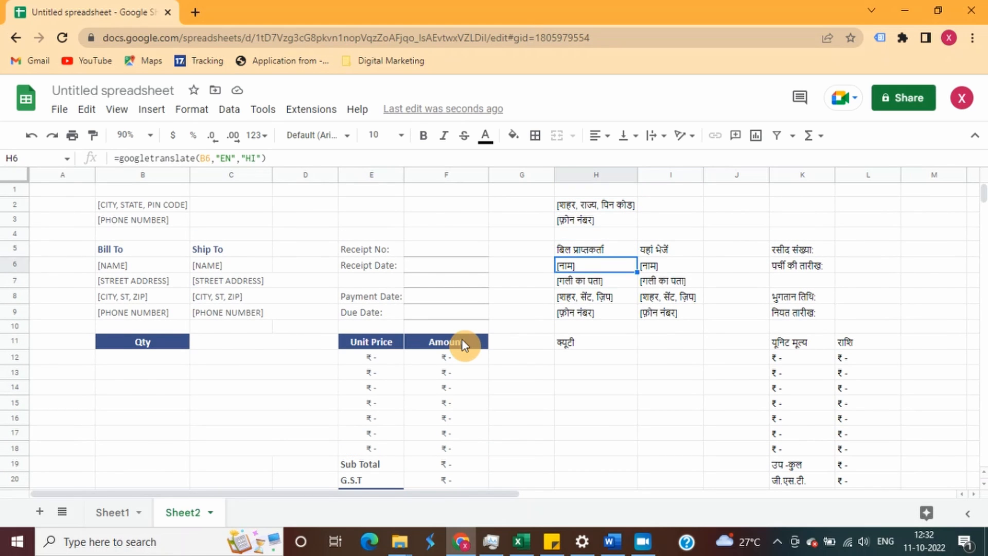
# Step: Replace the translation formulas in H2:L27 with their plain values by copying the range and pasting values only in place
pyautogui.press('Up')
pyautogui.press('Up')
pyautogui.press('Up')
pyautogui.press('Up')
pyautogui.press('Up')
pyautogui.press('Up')
pyautogui.press('Up')
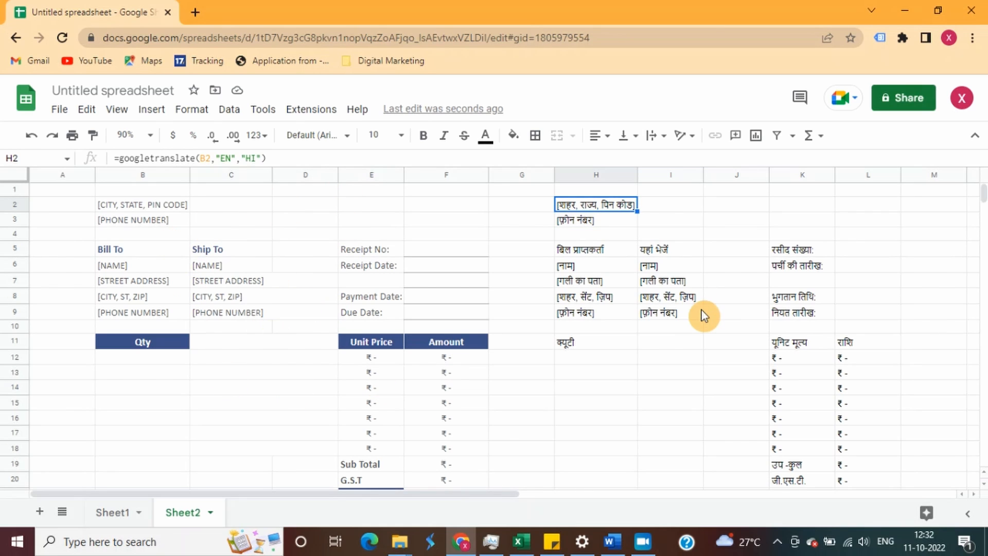
pyautogui.hotkey('shift', 'Down')
pyautogui.hotkey('shift', 'Down')
pyautogui.hotkey('shift', 'Down')
pyautogui.hotkey('shift', 'Down')
pyautogui.hotkey('shift', 'Down')
pyautogui.hotkey('shift', 'Down')
pyautogui.hotkey('shift', 'Down')
pyautogui.hotkey('shift', 'Down')
pyautogui.hotkey('shift', 'Down')
pyautogui.hotkey('shift', 'Down')
pyautogui.hotkey('shift', 'Down')
pyautogui.hotkey('shift', 'Down')
pyautogui.hotkey('shift', 'Down')
pyautogui.hotkey('shift', 'Down')
pyautogui.hotkey('shift', 'Down')
pyautogui.hotkey('shift', 'Down')
pyautogui.hotkey('shift', 'Down')
pyautogui.hotkey('shift', 'Down')
pyautogui.hotkey('shift', 'Down')
pyautogui.hotkey('shift', 'Down')
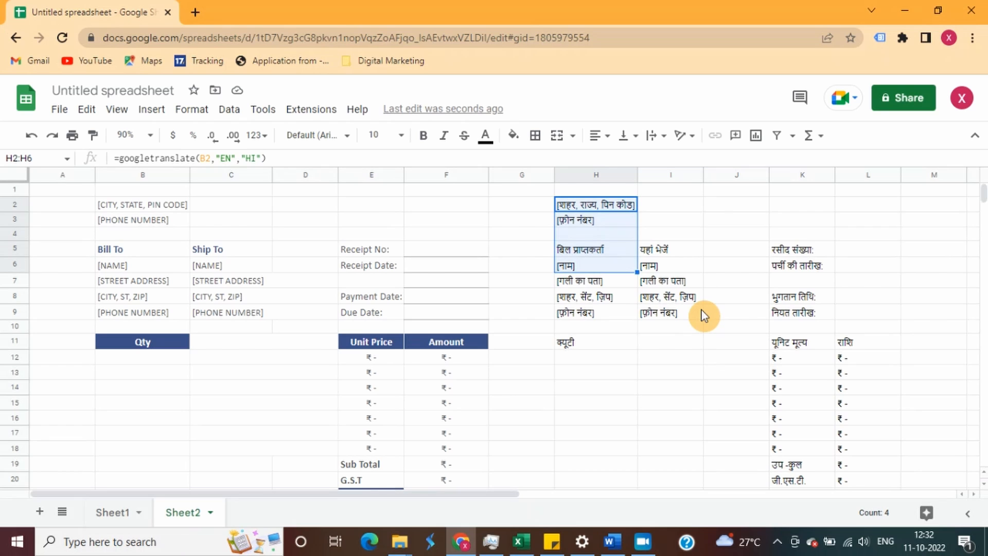
pyautogui.hotkey('shift', 'Up')
pyautogui.hotkey('shift', 'Right')
pyautogui.hotkey('shift', 'Right')
pyautogui.hotkey('shift', 'Right')
pyautogui.hotkey('shift', 'Right')
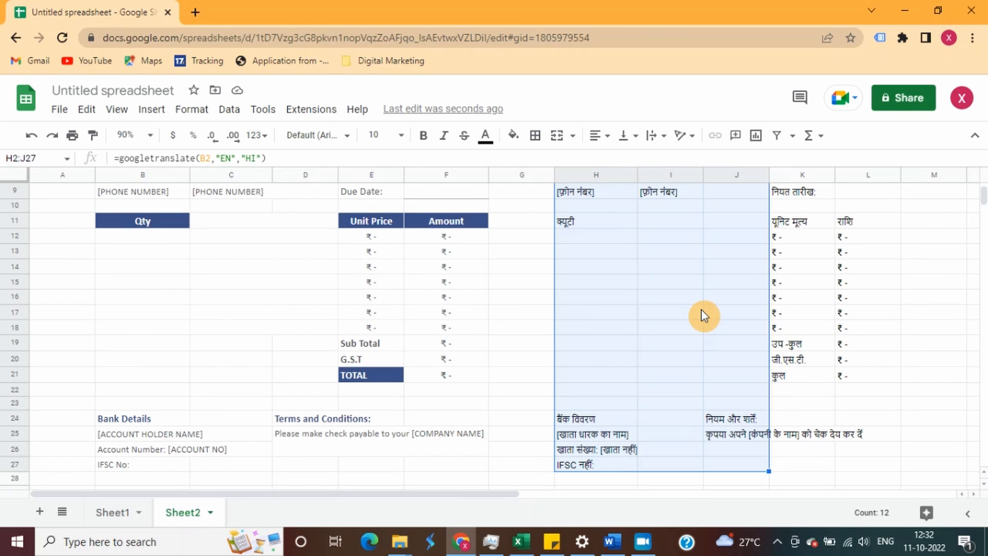
pyautogui.hotkey('ctrl', 'c')
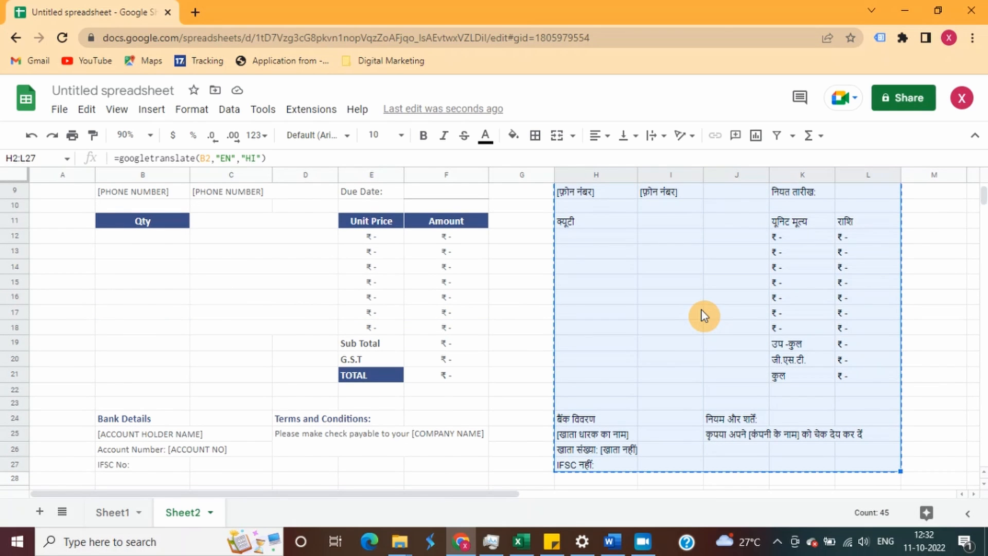
pyautogui.press('Up')
pyautogui.press('Down')
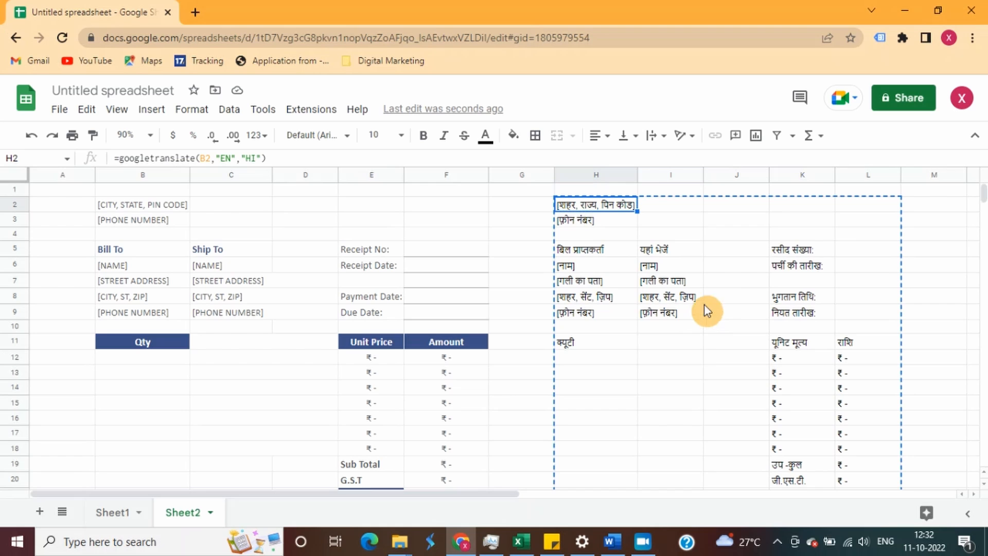
pyautogui.rightClick(593, 209)
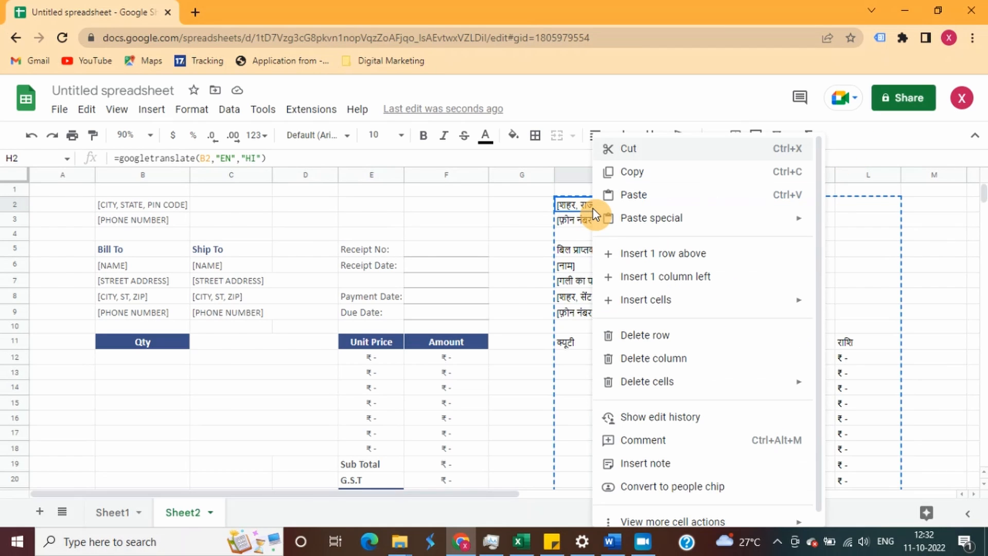
pyautogui.moveTo(640, 219)
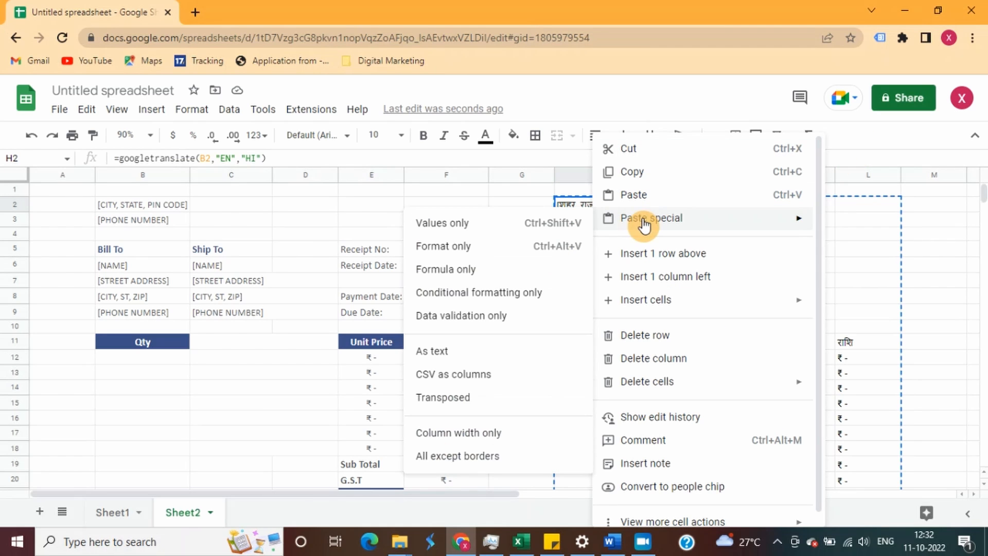
pyautogui.click(476, 221)
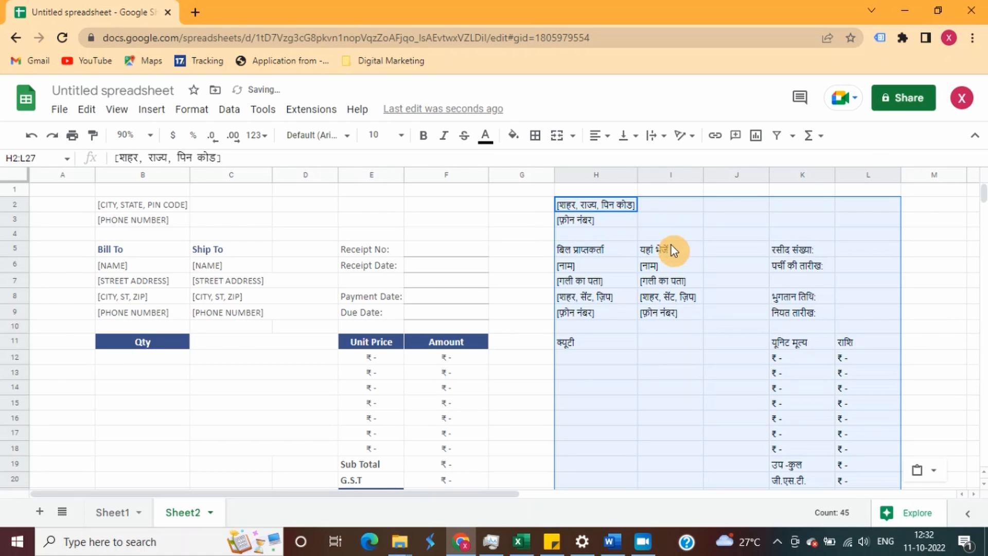
# Step: Copy the whole Hindi form range H2:L27
pyautogui.click(560, 224)
pyautogui.press('Up')
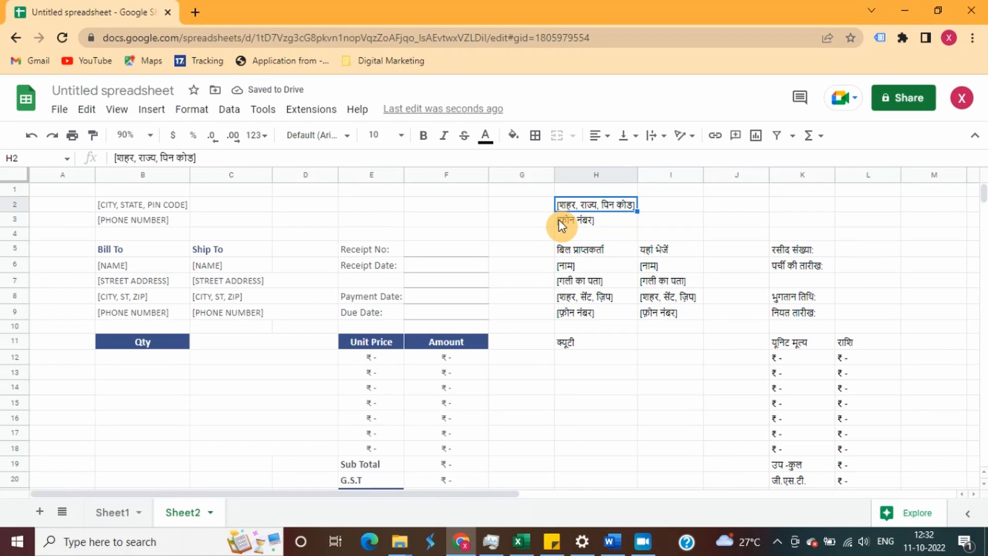
pyautogui.hotkey('shift', 'Right')
pyautogui.hotkey('shift', 'Right')
pyautogui.hotkey('shift', 'Right')
pyautogui.hotkey('shift', 'Right')
pyautogui.hotkey('shift', 'Down')
pyautogui.hotkey('shift', 'Down')
pyautogui.hotkey('shift', 'Down')
pyautogui.hotkey('shift', 'Down')
pyautogui.hotkey('shift', 'Down')
pyautogui.hotkey('shift', 'Down')
pyautogui.hotkey('shift', 'Down')
pyautogui.hotkey('shift', 'Down')
pyautogui.hotkey('shift', 'Down')
pyautogui.hotkey('shift', 'Down')
pyautogui.hotkey('shift', 'Down')
pyautogui.hotkey('shift', 'Down')
pyautogui.hotkey('shift', 'Down')
pyautogui.hotkey('shift', 'Down')
pyautogui.hotkey('shift', 'Down')
pyautogui.hotkey('shift', 'Down')
pyautogui.hotkey('shift', 'Down')
pyautogui.hotkey('shift', 'Down')
pyautogui.hotkey('shift', 'Down')
pyautogui.hotkey('shift', 'Down')
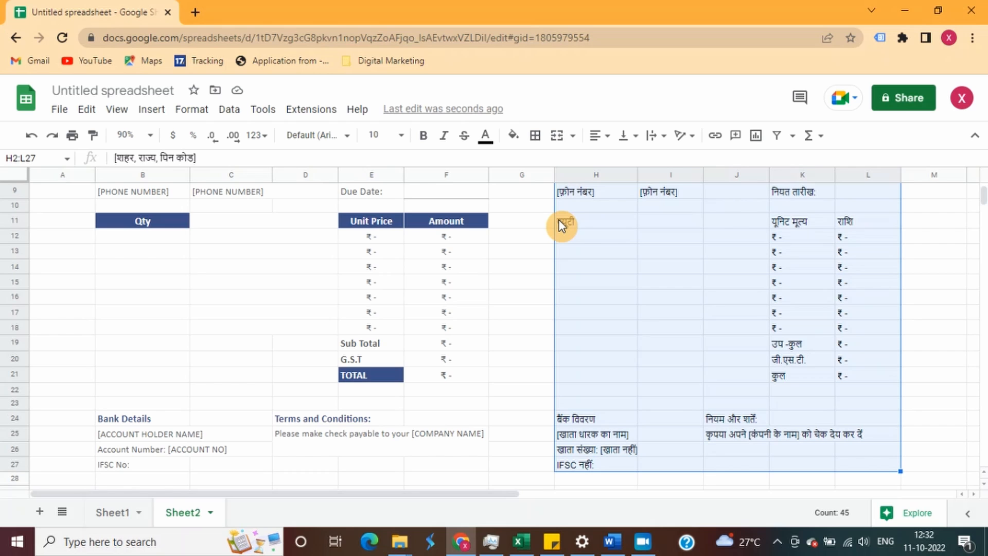
pyautogui.hotkey('ctrl', 'c')
# Step: Switch to the Excel receipt workbook and paste the Hindi text over the Form sheet from B2, matching the destination formatting
pyautogui.hotkey('alt', 'Tab')
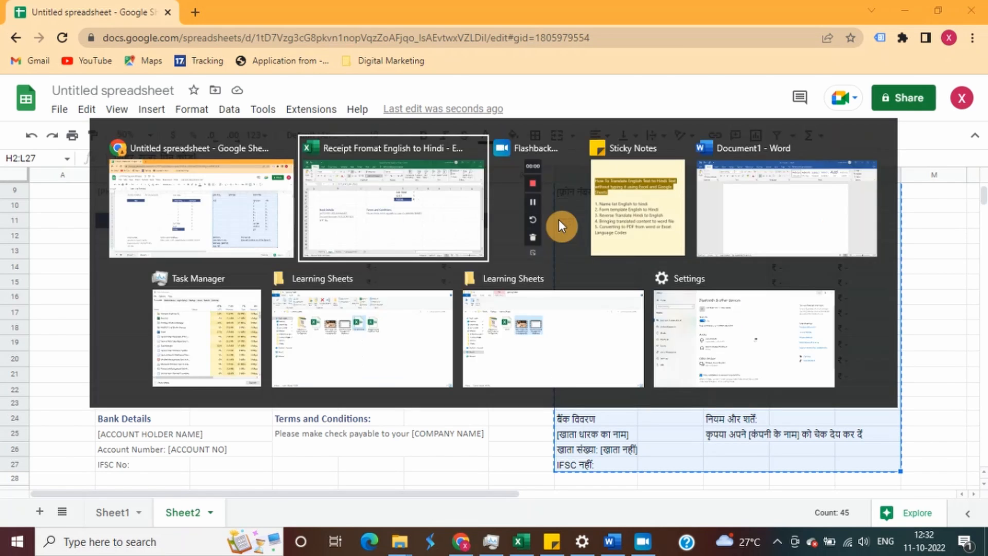
pyautogui.press('Up')
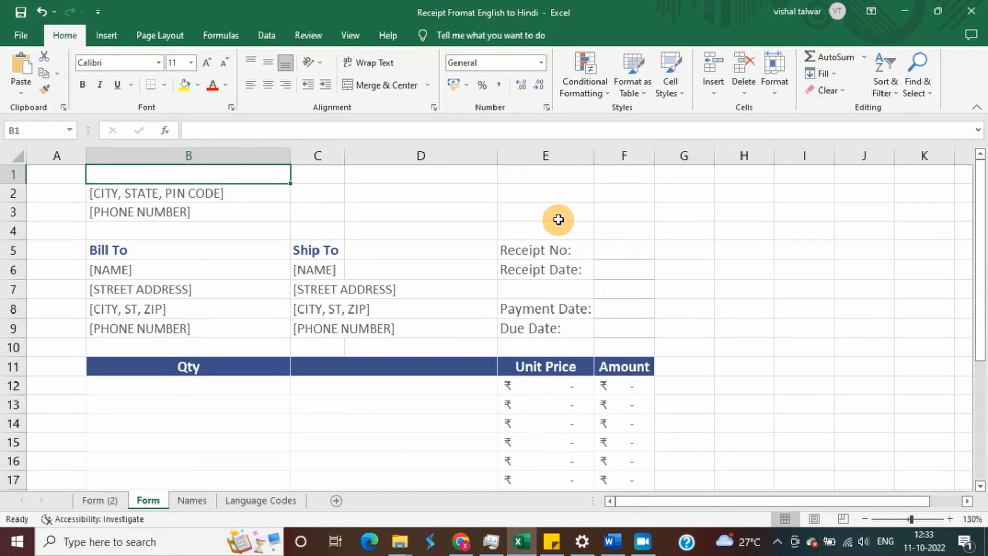
pyautogui.press('Down')
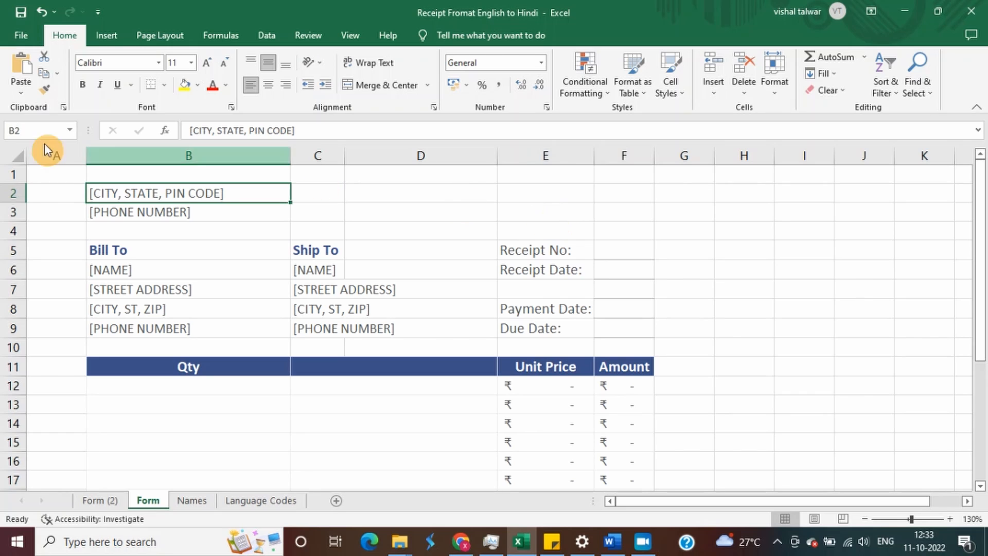
pyautogui.click(23, 96)
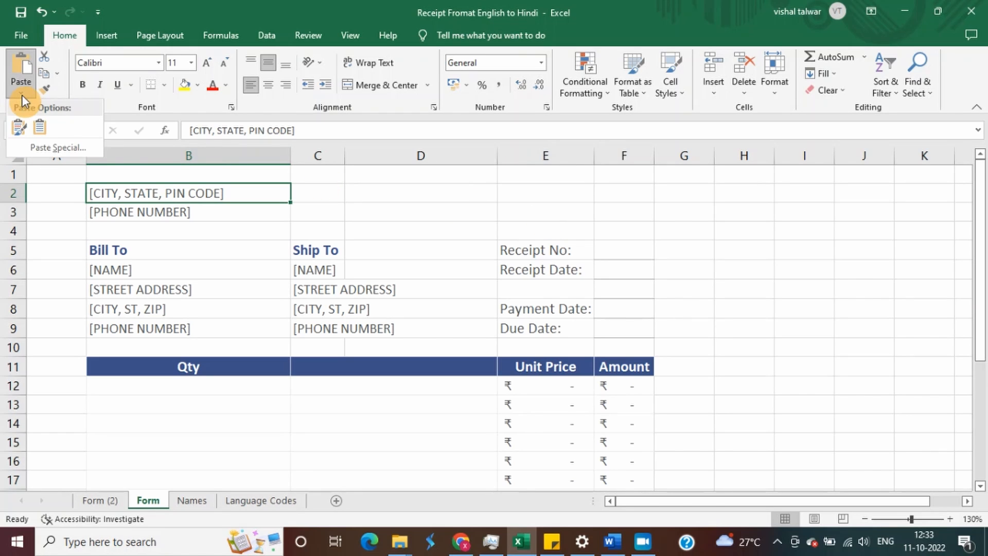
pyautogui.click(46, 130)
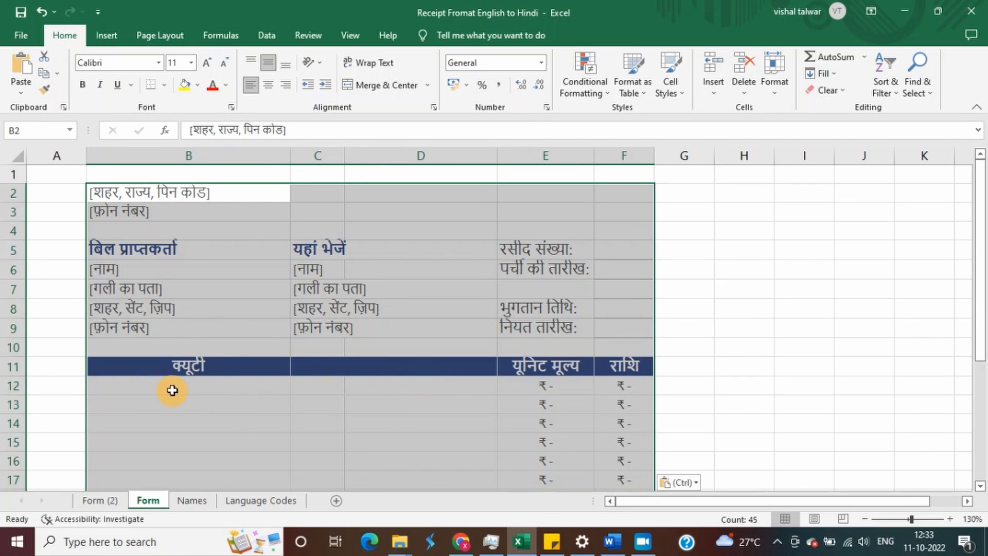
# Step: Widen column C on the Form sheet to fit the Hindi shipping address labels
pyautogui.click(53, 370)
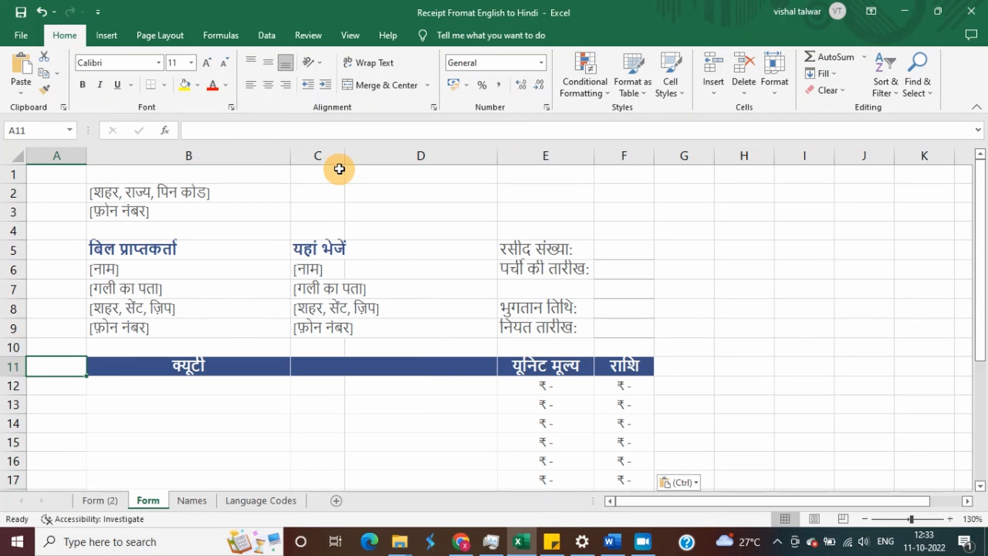
pyautogui.moveTo(342, 159); pyautogui.dragTo(389, 152)
pyautogui.click(236, 308)
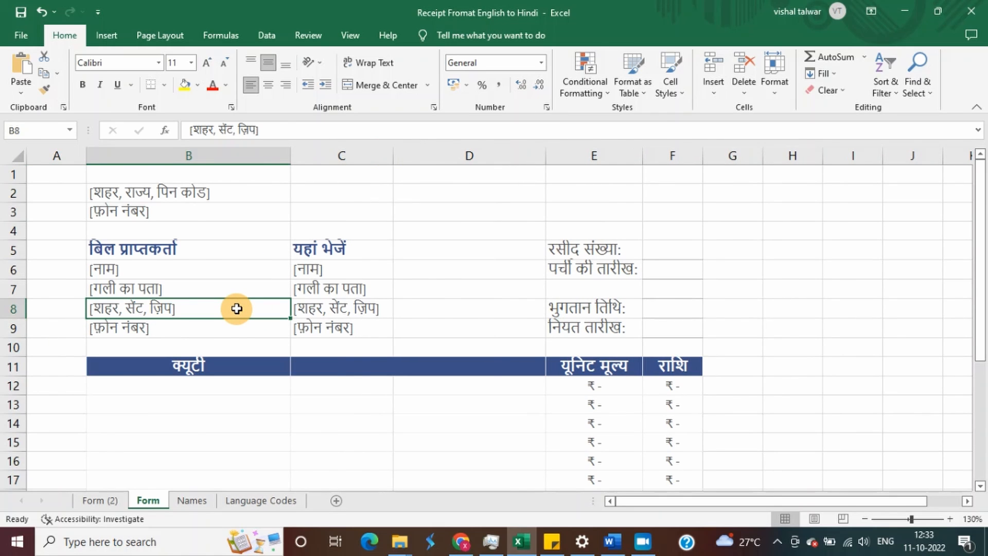
# Step: Switch back to Google Sheets and undo the values-only paste to restore the translation formulas
pyautogui.hotkey('alt', 'Tab')
pyautogui.click(668, 253)
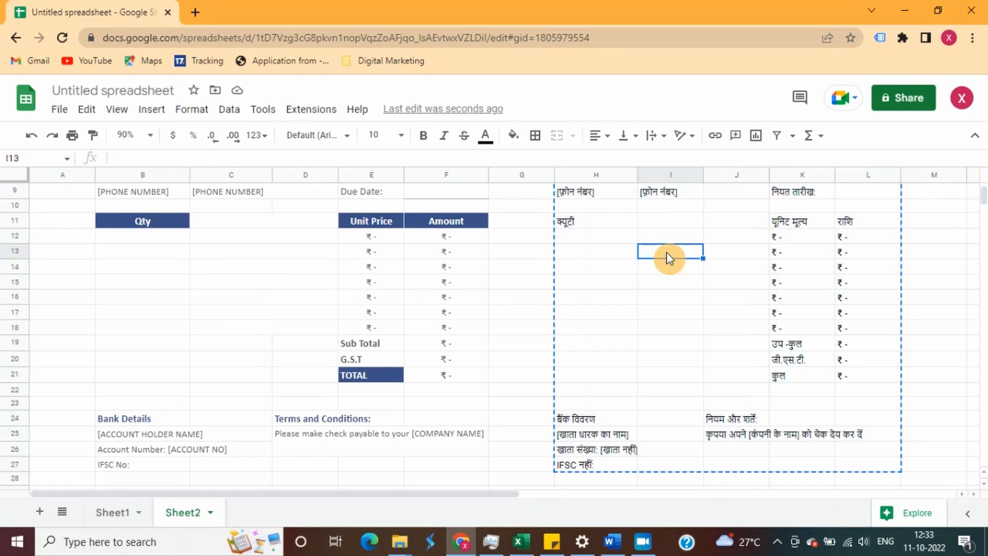
pyautogui.hotkey('ctrl', 'z')
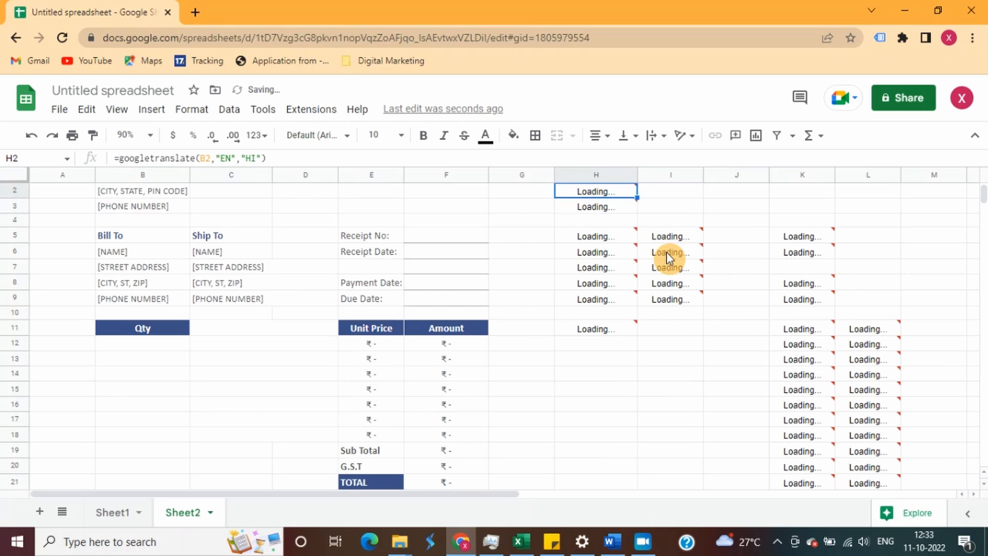
# Step: Compare the English address labels under Bill To, including [CITY, ST, ZIP] in B8, with their Hindi translations
pyautogui.press('Down')
pyautogui.press('Down')
pyautogui.press('Down')
pyautogui.press('Down')
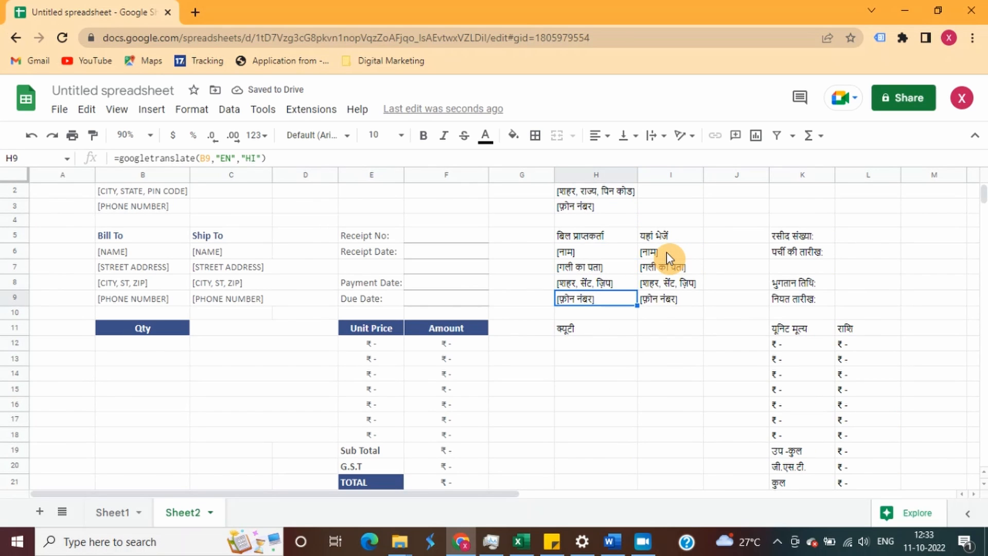
pyautogui.press('Down')
pyautogui.press('Down')
pyautogui.press('Left')
pyautogui.press('Left')
pyautogui.press('Left')
pyautogui.press('Left')
pyautogui.press('Left')
pyautogui.press('Left')
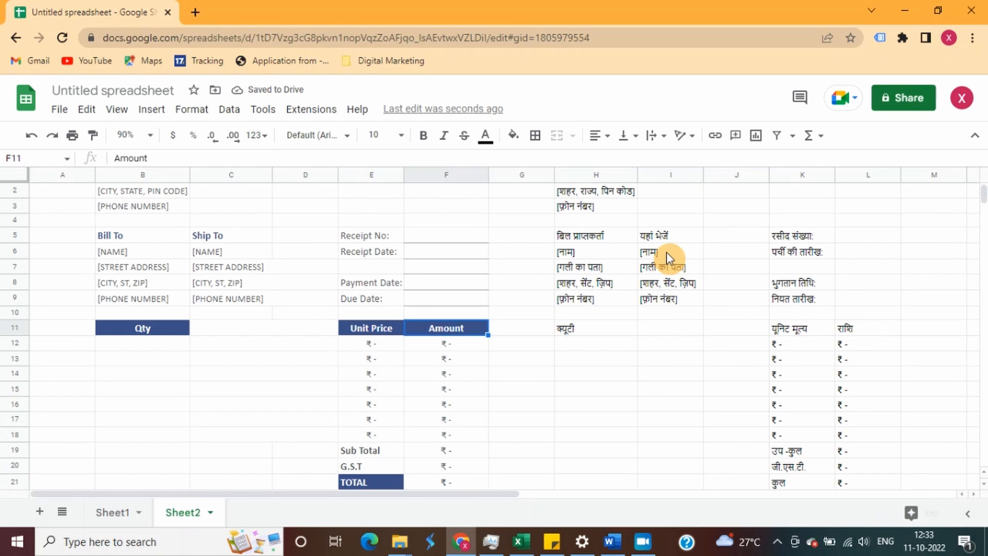
pyautogui.press('Up')
pyautogui.press('Up')
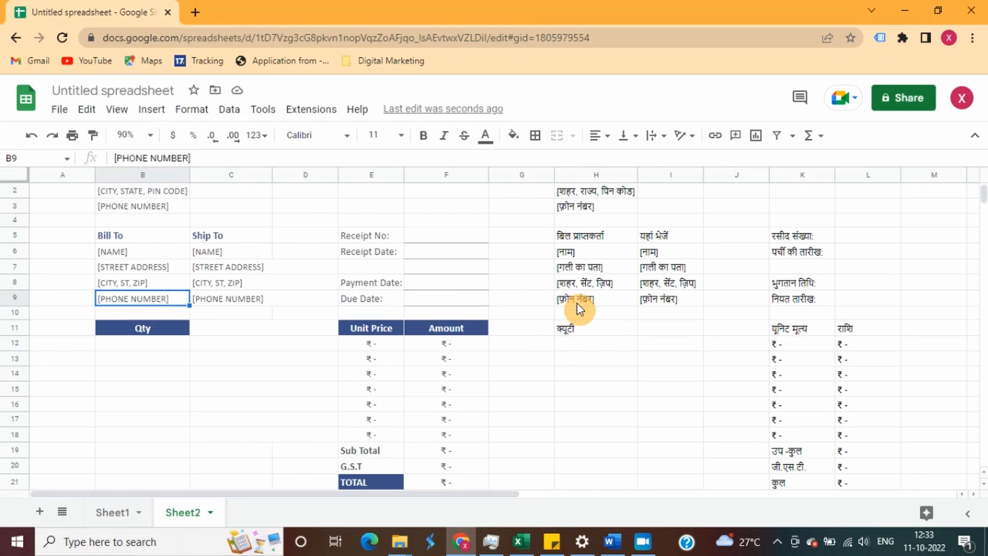
pyautogui.click(131, 283)
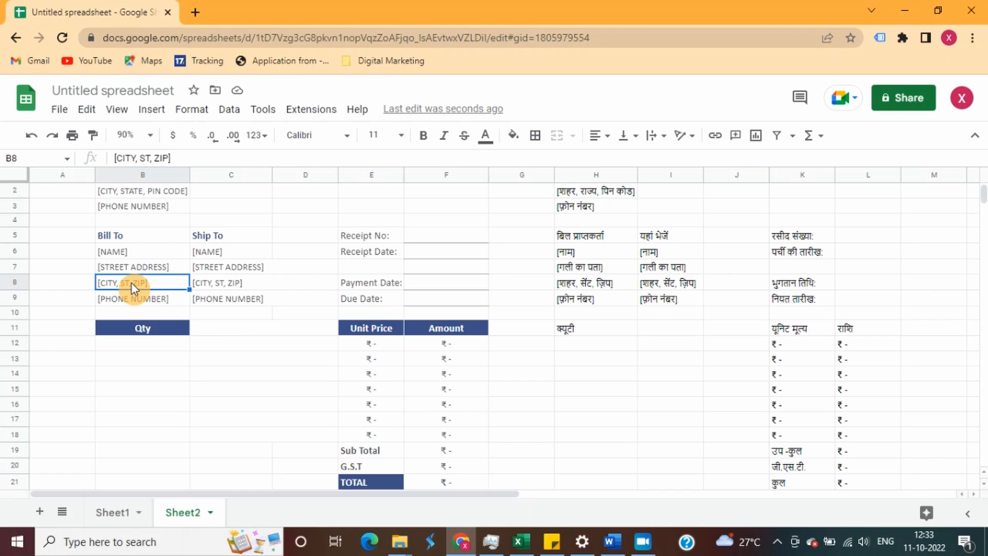
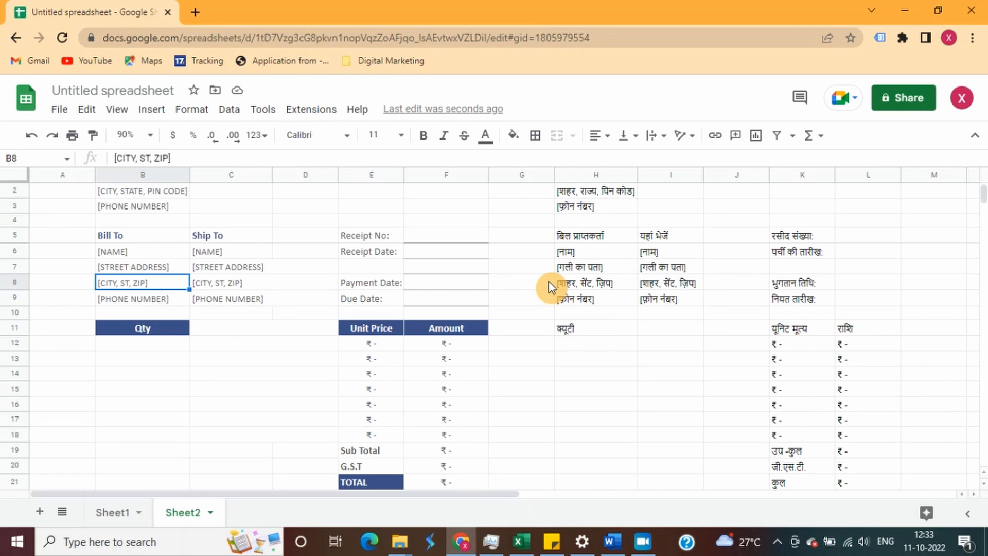
# Step: Change the Bill To address label in B8 to [CITY, STATE, PIN CODE], viewing the sheet at 125% zoom
pyautogui.click(134, 135)
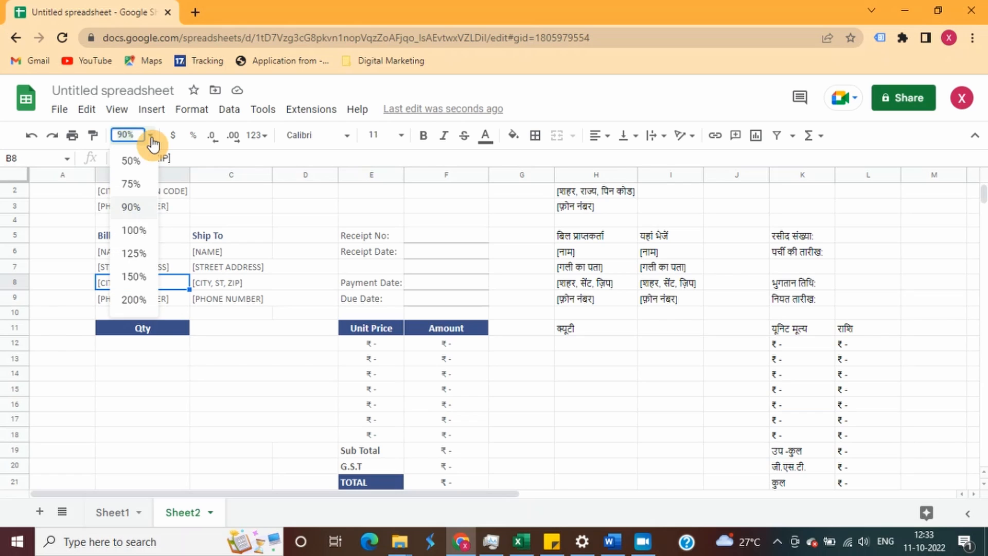
pyautogui.click(135, 255)
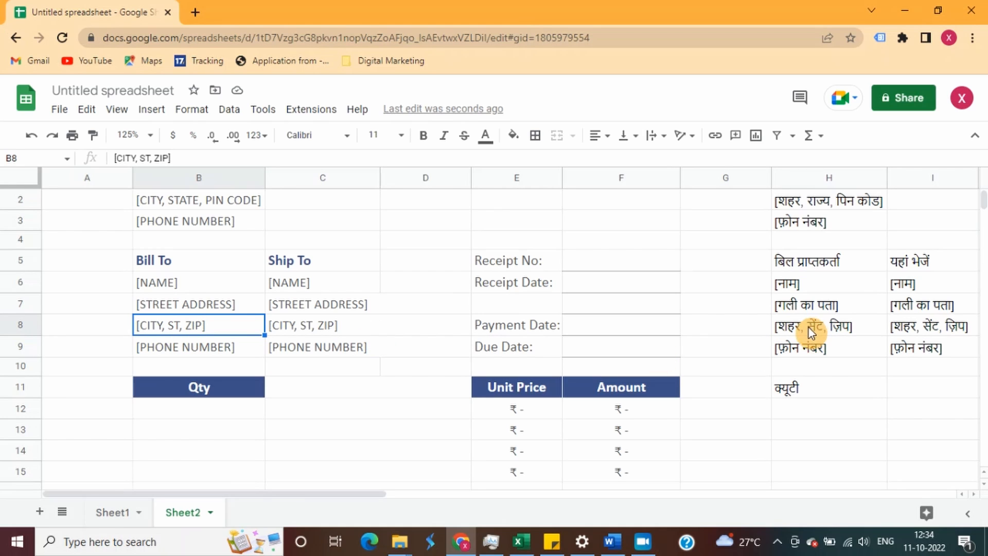
pyautogui.doubleClick(194, 324)
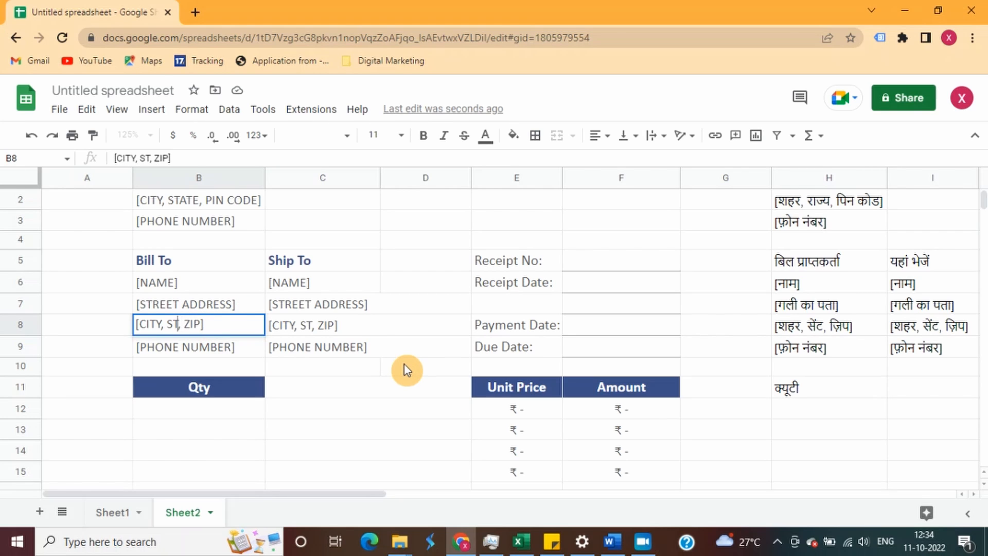
pyautogui.write('ATE, ')
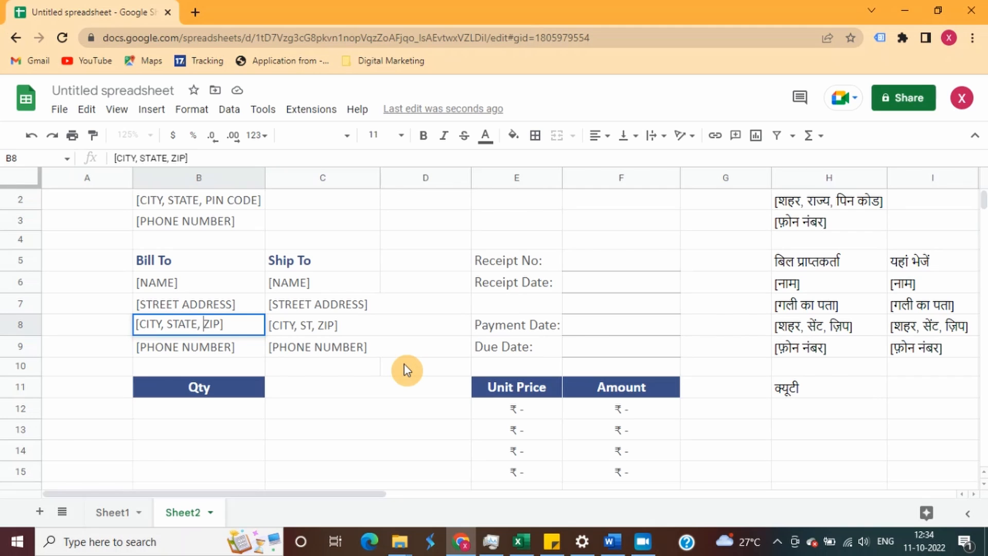
pyautogui.write('PIN CODE')
pyautogui.press('Left')
pyautogui.press('Left')
pyautogui.press('Left')
pyautogui.press('Left')
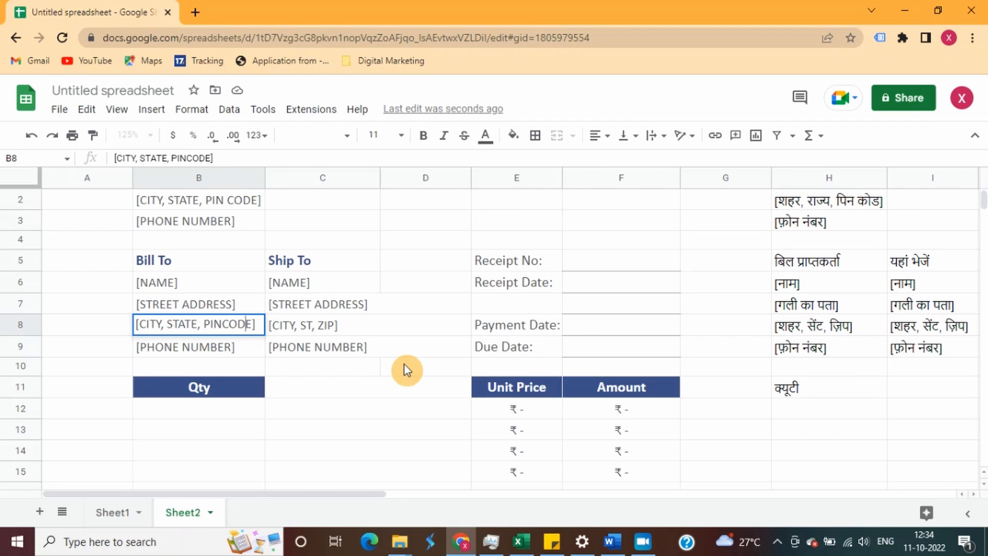
pyautogui.press('Return')
pyautogui.press('Up')
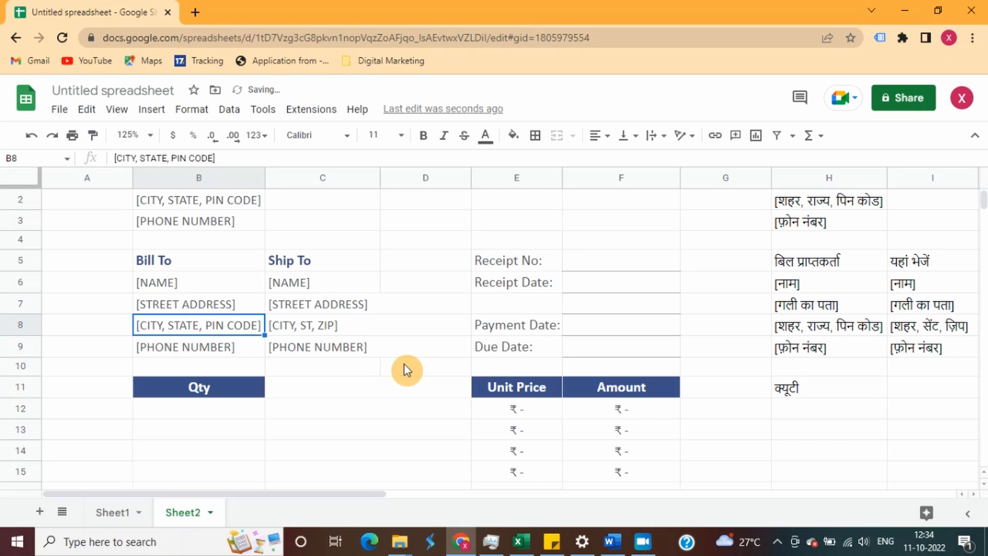
# Step: Fill the corrected label from B8 into C8 under Ship To and clear the extra copy in D8
pyautogui.hotkey('shift', 'Right')
pyautogui.hotkey('shift', 'Right')
pyautogui.hotkey('ctrl', 'r')
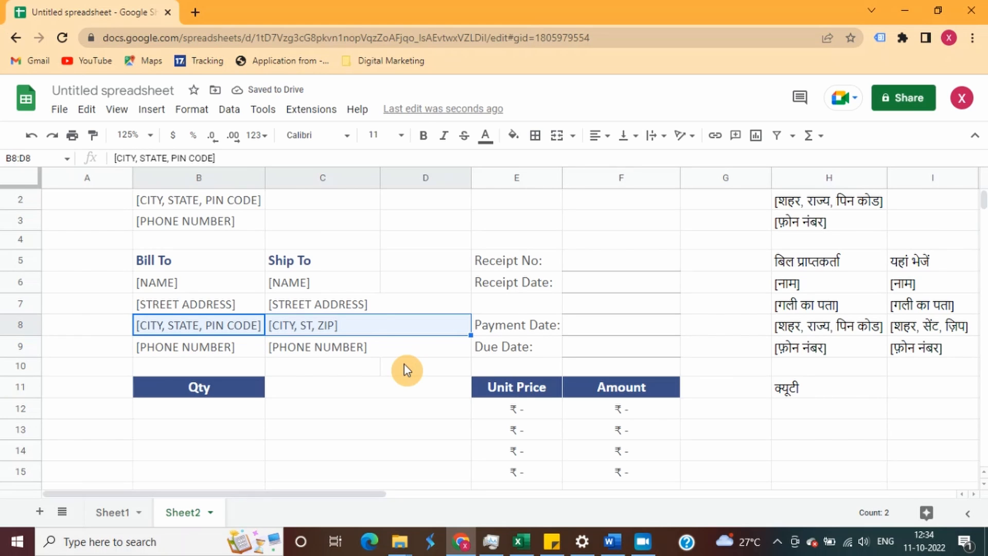
pyautogui.press('Right')
pyautogui.press('Right')
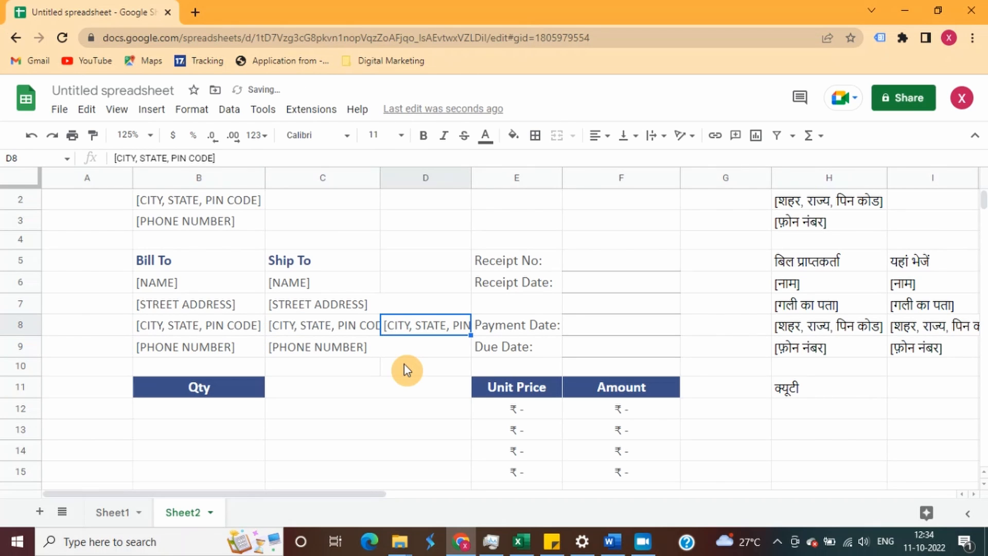
pyautogui.press('Delete')
pyautogui.press('Left')
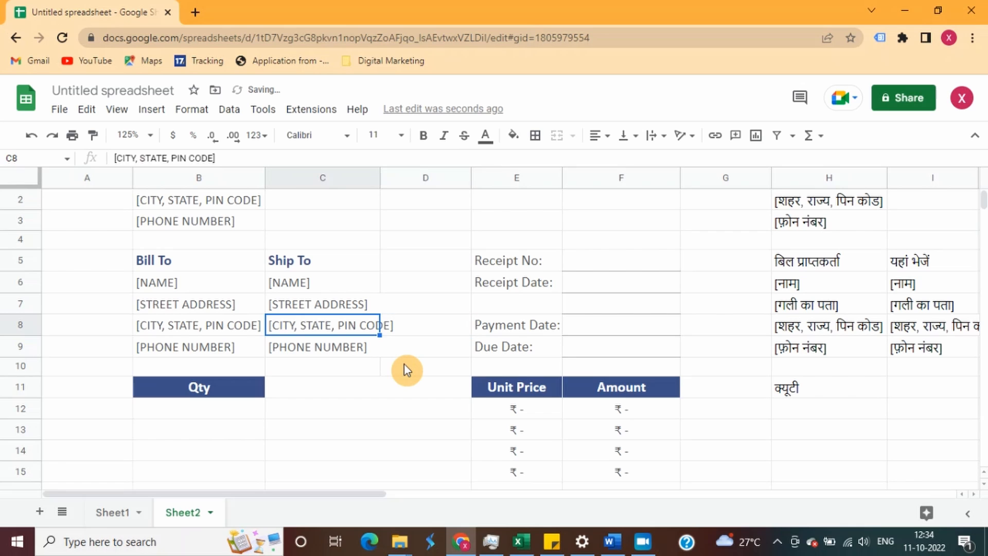
# Step: Check the Hindi translations of the corrected city, state and pin code labels in H8 and I8
pyautogui.press('Right')
pyautogui.press('Right')
pyautogui.press('Right')
pyautogui.press('Right')
pyautogui.press('Right')
pyautogui.press('Right')
pyautogui.press('Right')
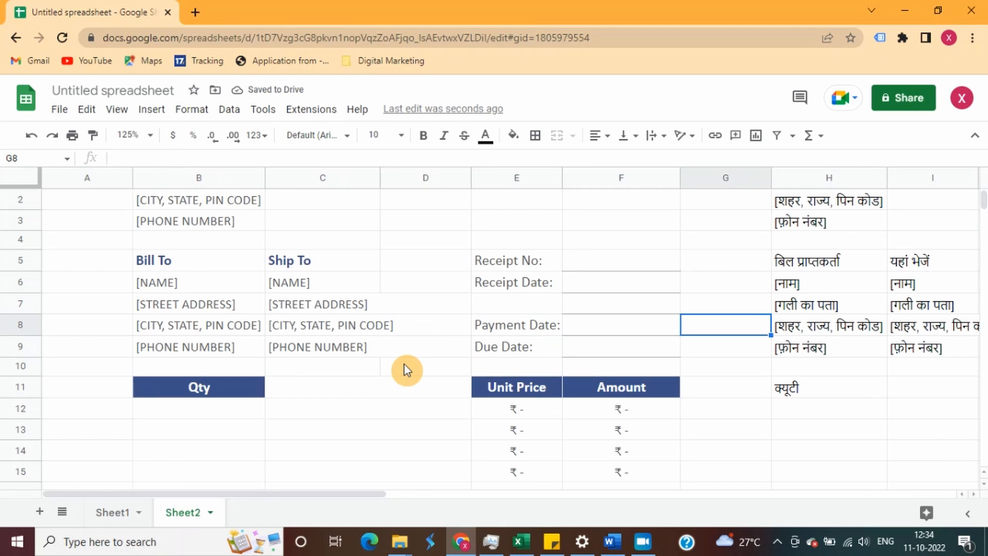
pyautogui.press('Left')
pyautogui.press('Down')
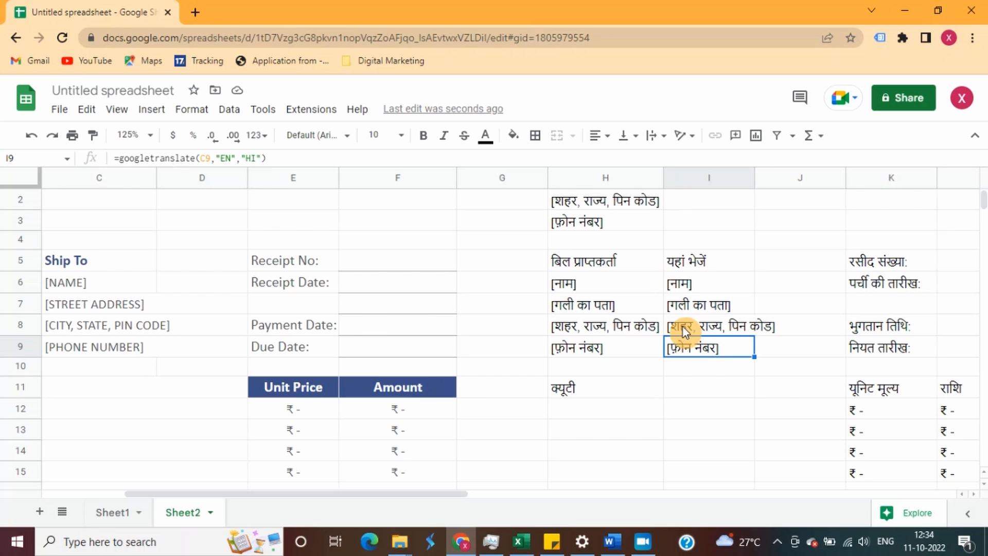
pyautogui.click(615, 333)
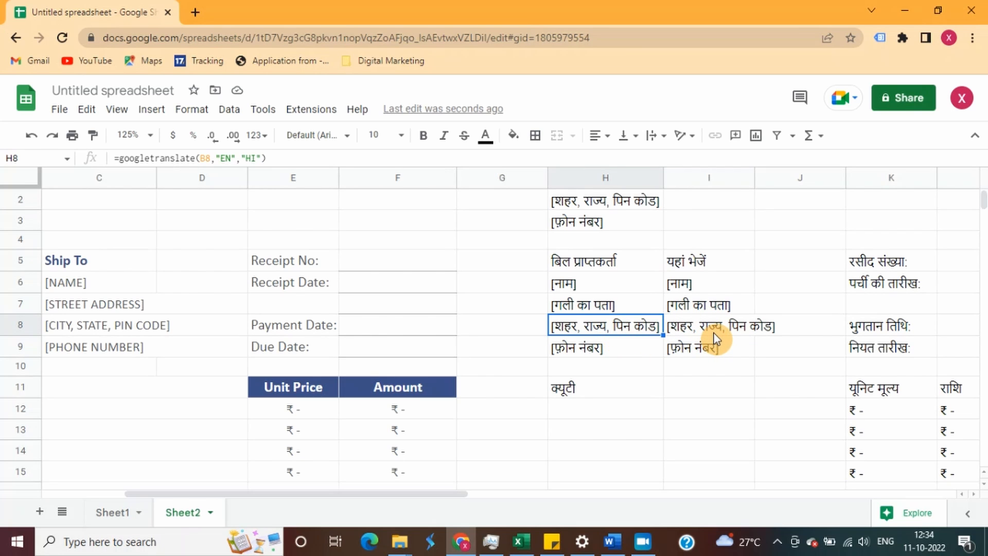
pyautogui.press('Up')
pyautogui.press('Up')
pyautogui.press('Up')
pyautogui.press('Up')
pyautogui.press('Up')
pyautogui.press('Up')
pyautogui.press('Up')
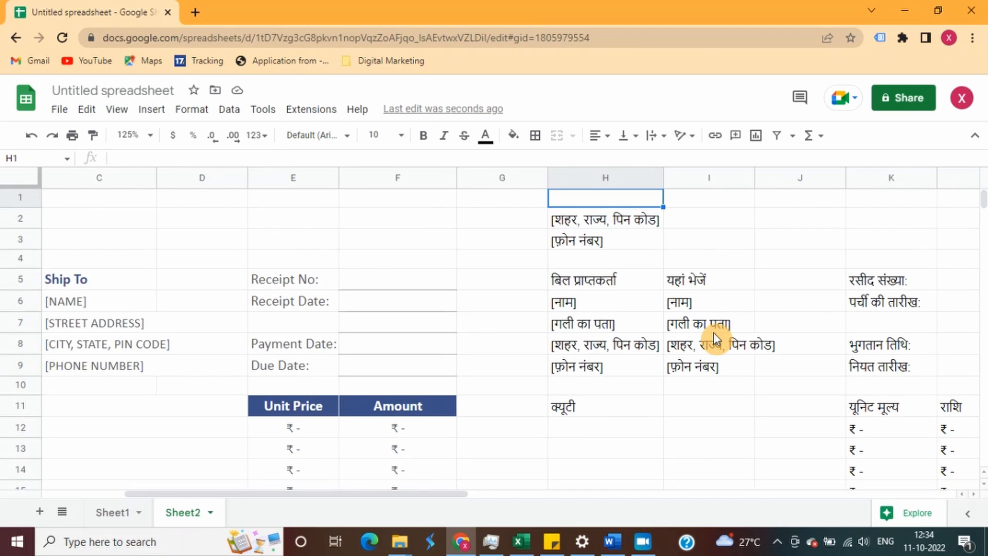
# Step: Switch to the Excel receipt workbook and examine the Hindi labels across row 8 of the Form sheet
pyautogui.hotkey('alt', 'Tab')
pyautogui.press('Down')
pyautogui.press('Down')
pyautogui.press('Down')
pyautogui.press('Up')
pyautogui.press('Up')
pyautogui.press('Up')
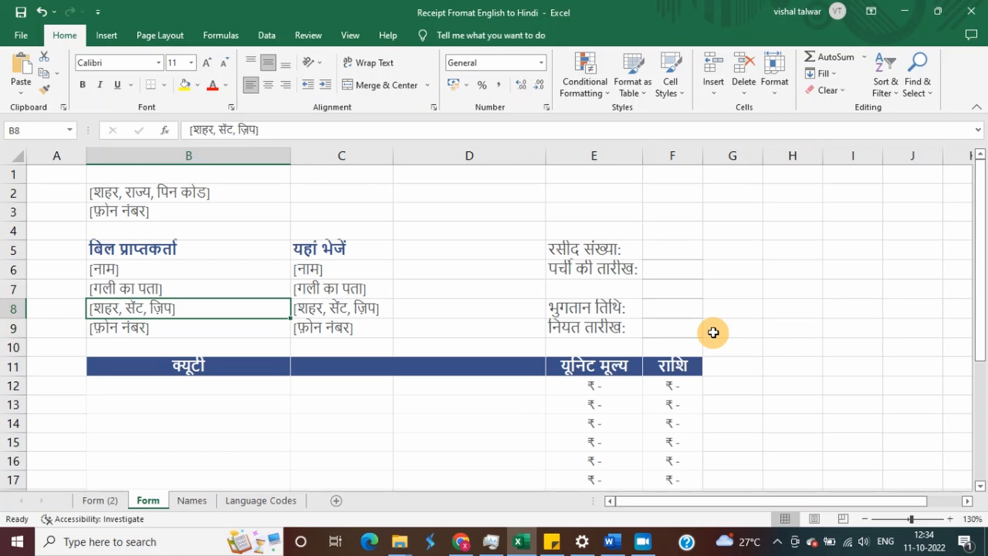
pyautogui.press('Right')
pyautogui.press('Right')
pyautogui.press('Right')
pyautogui.press('Right')
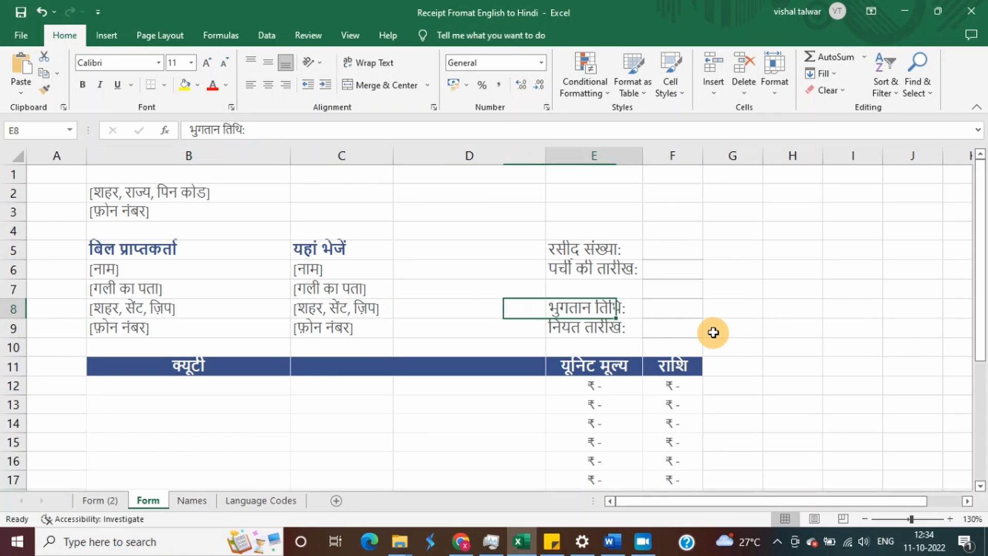
pyautogui.press('Left')
pyautogui.press('Left')
pyautogui.press('Left')
pyautogui.press('Left')
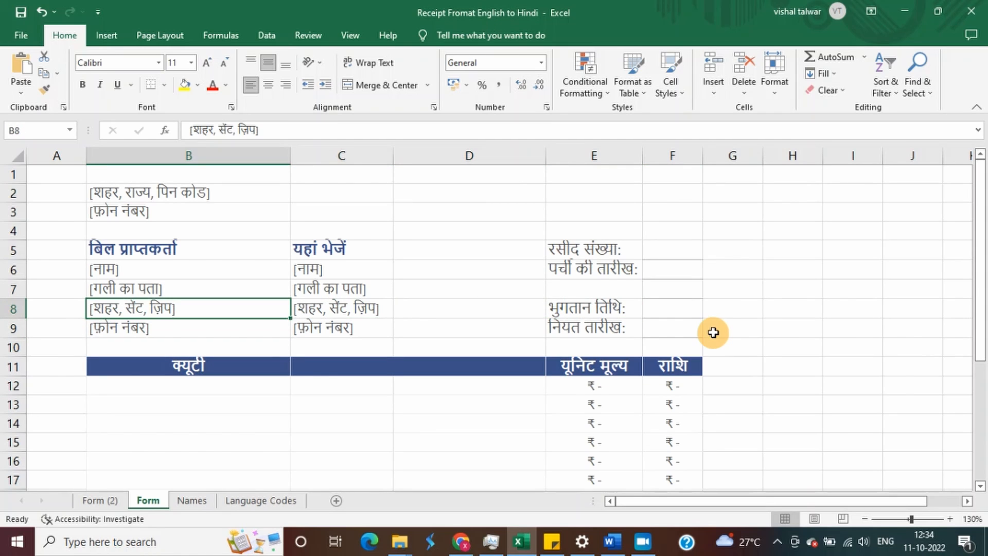
# Step: Review the Hindi receipt from the item table to the bank details and terms, with the Form sheet at 80% zoom
pyautogui.press('Down')
pyautogui.press('Down')
pyautogui.press('Down')
pyautogui.press('Down')
pyautogui.press('Down')
pyautogui.press('Down')
pyautogui.press('Down')
pyautogui.press('Down')
pyautogui.press('Down')
pyautogui.press('Down')
pyautogui.press('Down')
pyautogui.press('Down')
pyautogui.press('Down')
pyautogui.press('Down')
pyautogui.press('Down')
pyautogui.press('Down')
pyautogui.press('Down')
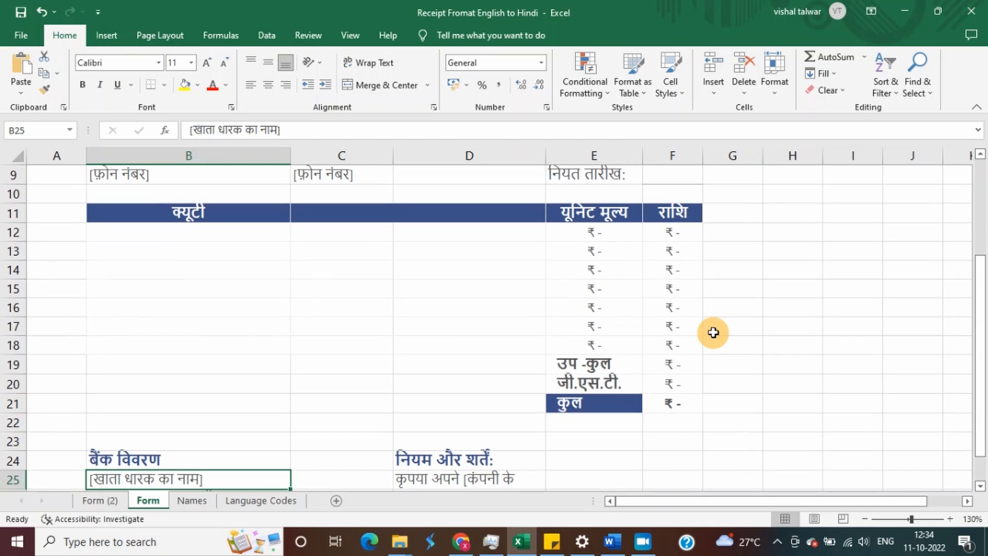
pyautogui.press('Up')
pyautogui.press('Up')
pyautogui.press('Up')
pyautogui.press('Up')
pyautogui.press('Up')
pyautogui.press('Up')
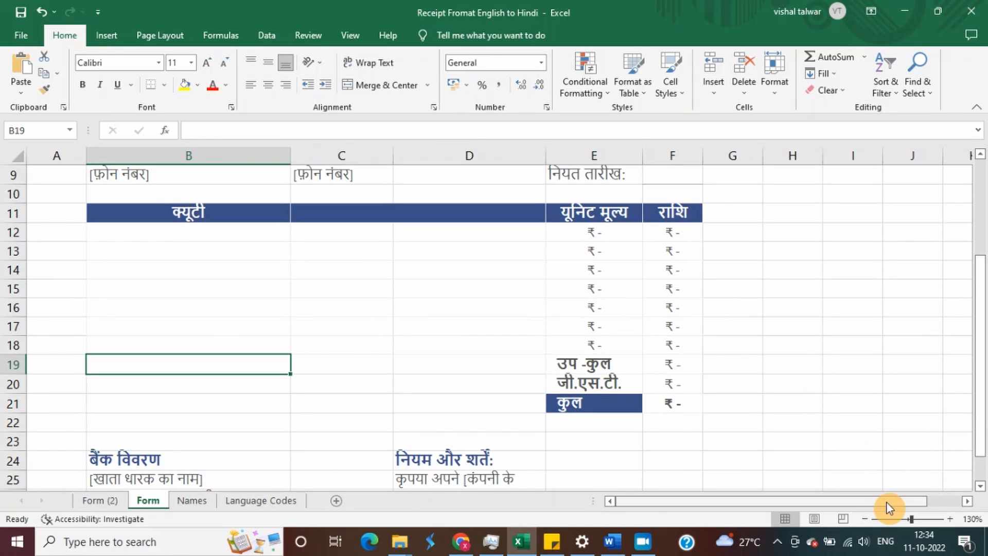
pyautogui.click(861, 519)
pyautogui.click(861, 518)
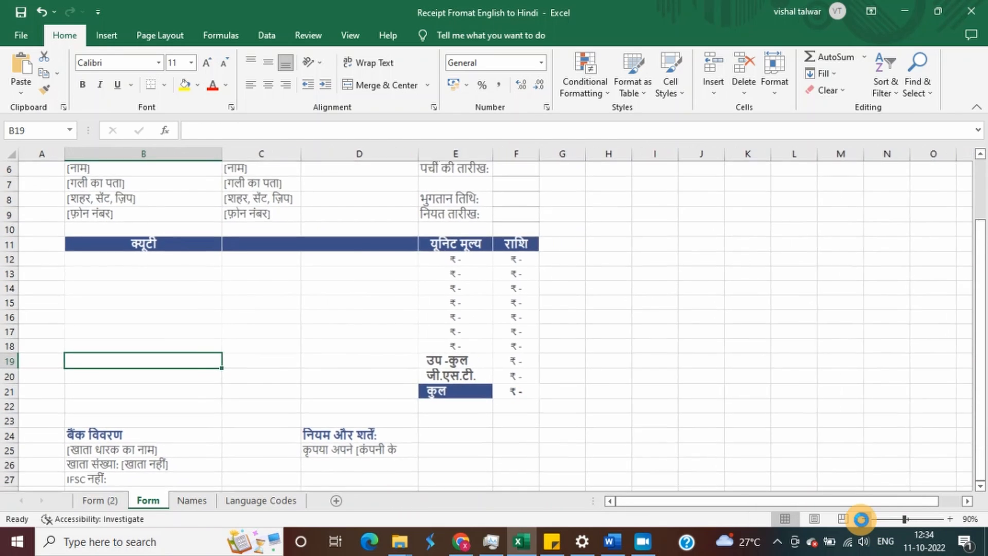
pyautogui.click(862, 519)
pyautogui.click(861, 518)
pyautogui.click(861, 519)
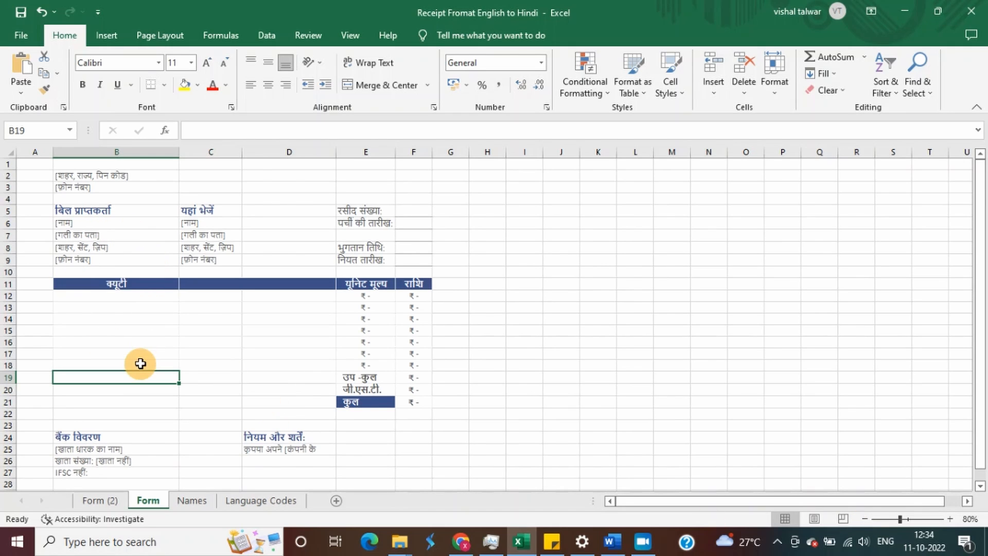
# Step: View the English receipt on the Form (2) sheet at 80% zoom to compare it with the Hindi form
pyautogui.click(104, 502)
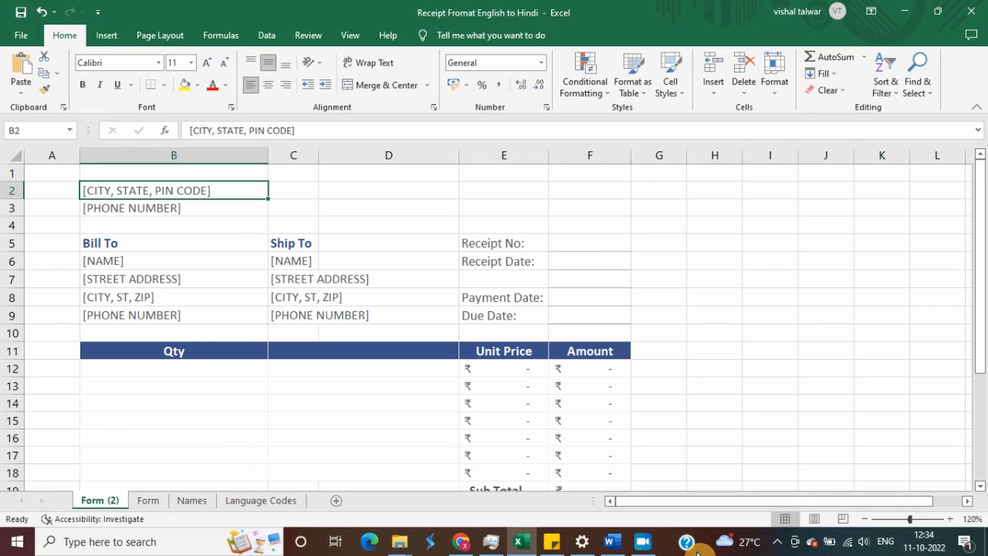
pyautogui.click(865, 518)
pyautogui.click(868, 519)
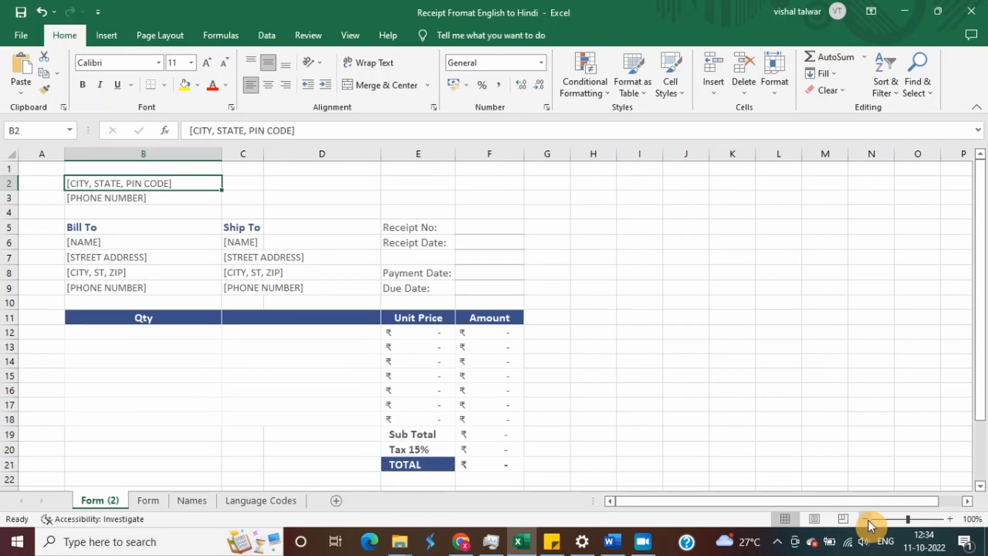
pyautogui.click(867, 519)
pyautogui.click(868, 519)
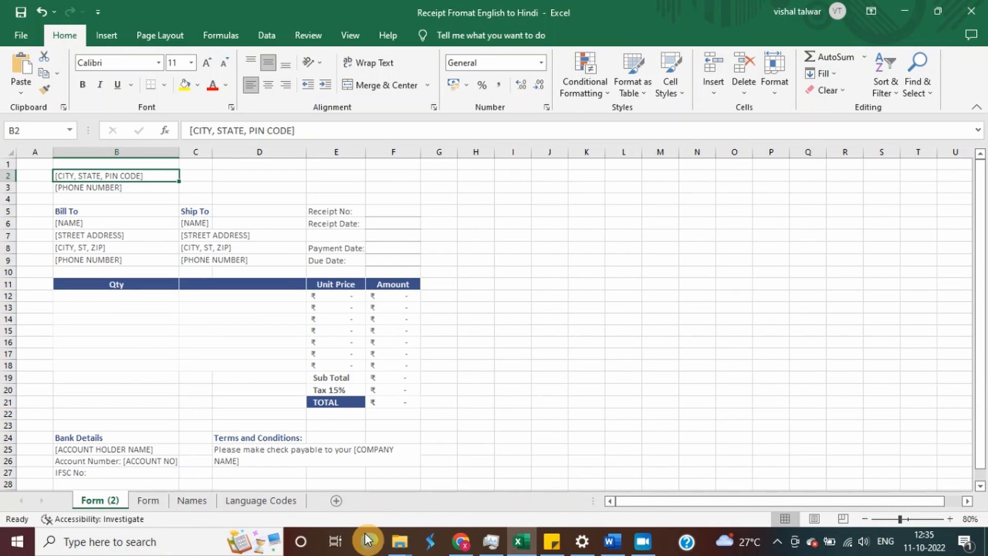
# Step: Copy the Hindi receipt range B2:F27 from the Form sheet and paste it into the blank Word document
pyautogui.click(146, 501)
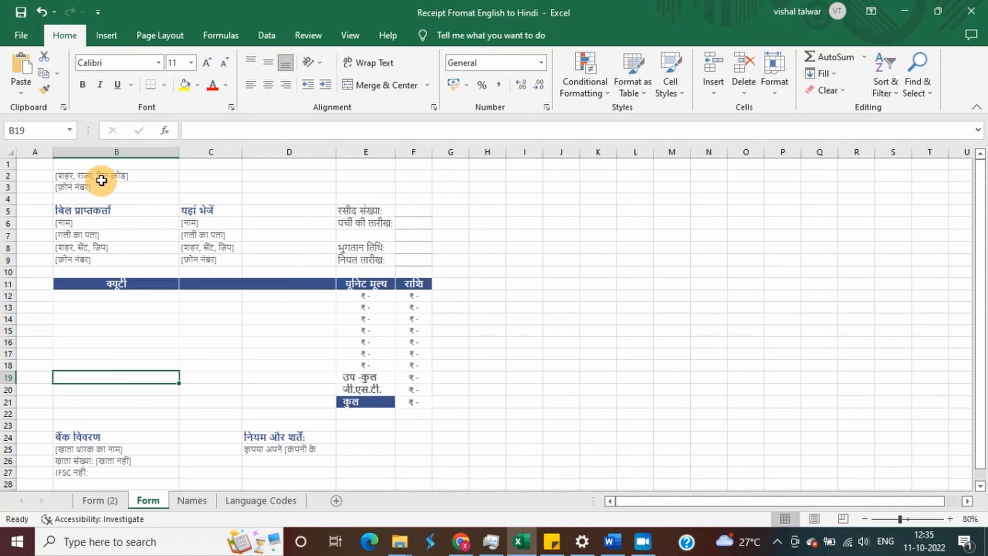
pyautogui.moveTo(99, 176); pyautogui.dragTo(409, 475)
pyautogui.hotkey('ctrl', 'c')
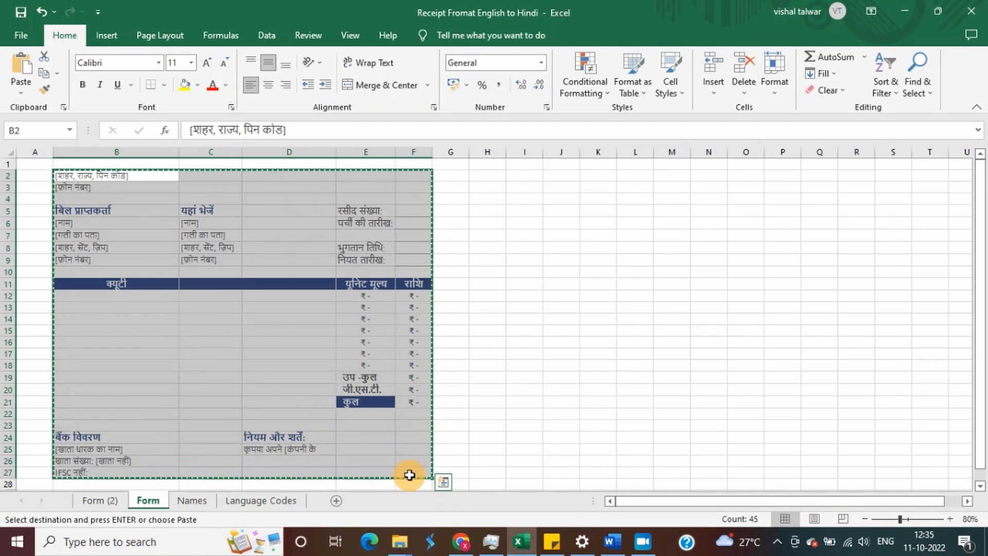
pyautogui.click(612, 545)
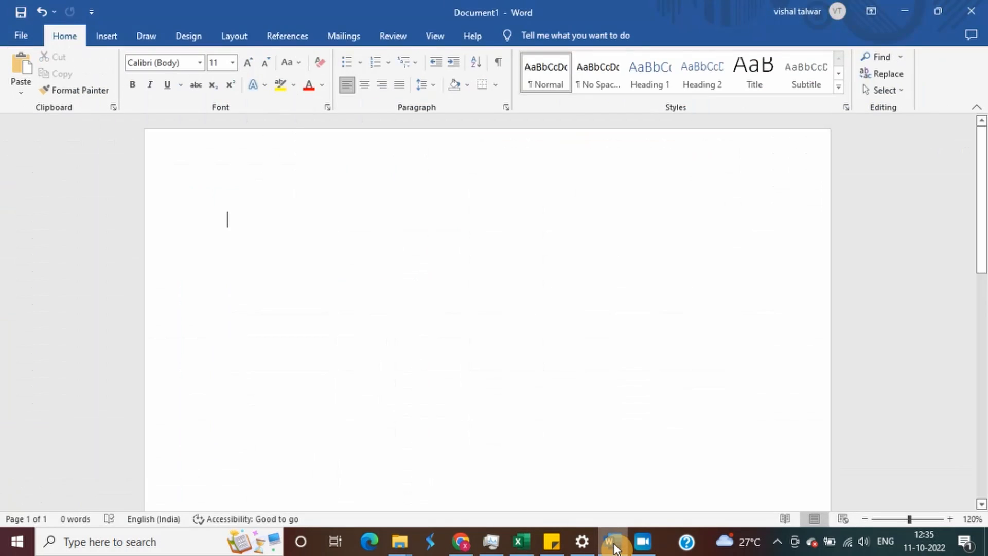
pyautogui.hotkey('ctrl', 'v')
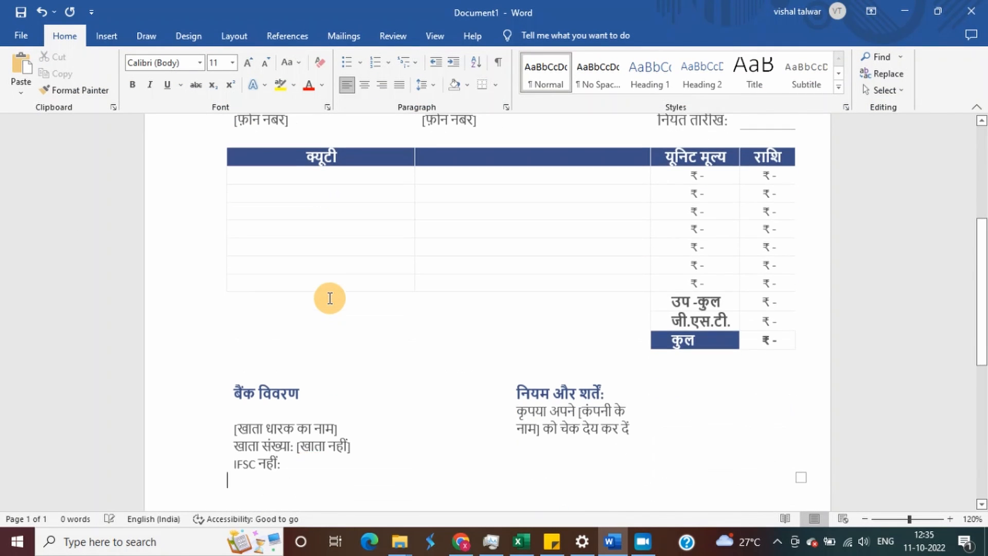
# Step: Inspect the layout of the pasted Hindi receipt in the Word document at 60% zoom
pyautogui.moveTo(983, 255); pyautogui.dragTo(984, 161)
pyautogui.click(679, 272)
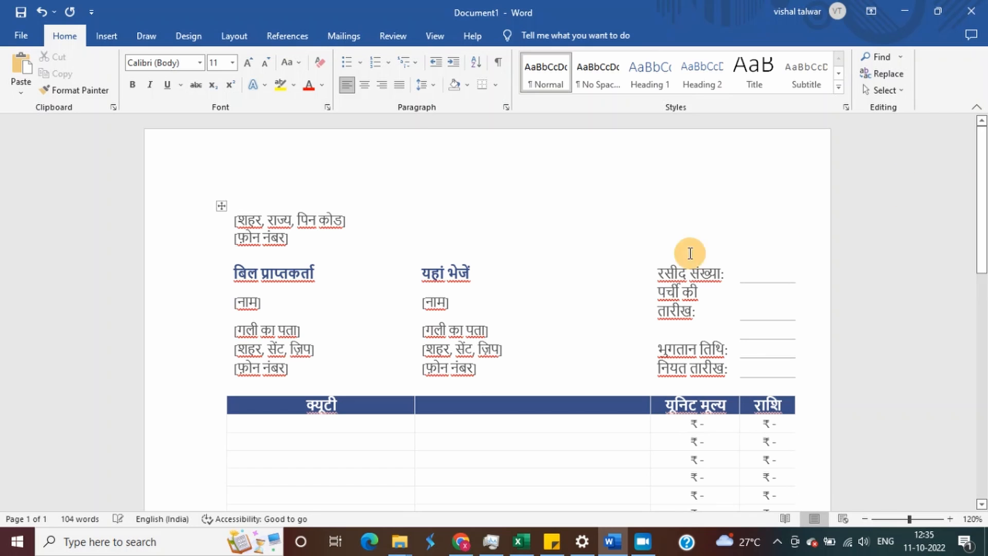
pyautogui.scroll(-2, 690, 254)
pyautogui.click(864, 519)
pyautogui.click(863, 519)
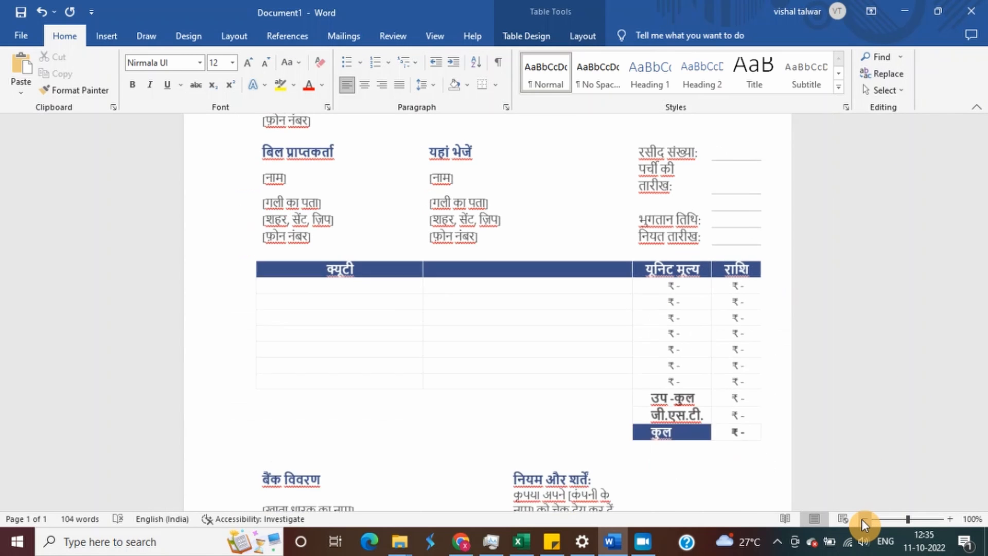
pyautogui.click(864, 519)
pyautogui.click(863, 518)
pyautogui.click(863, 519)
pyautogui.click(863, 518)
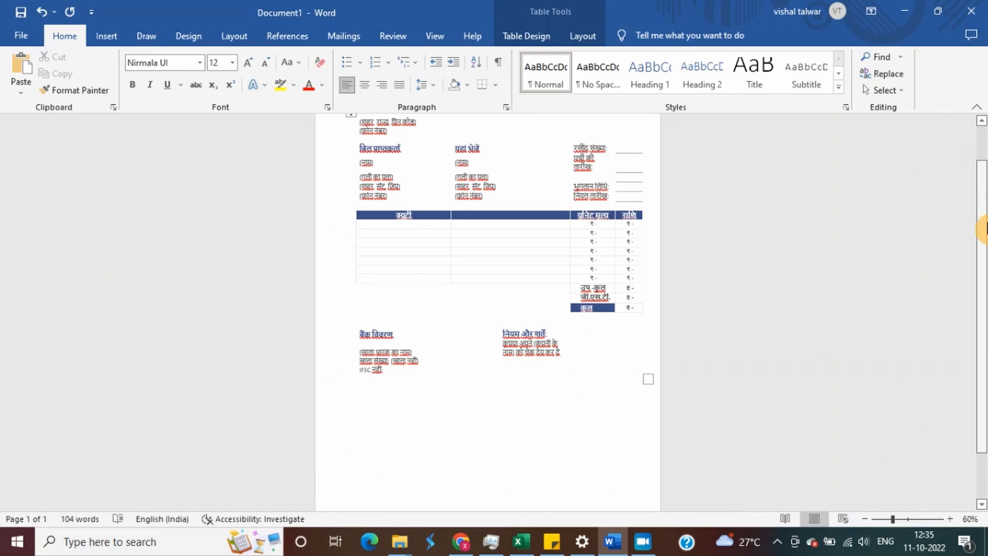
pyautogui.moveTo(983, 221); pyautogui.dragTo(981, 175)
# Step: Switch to the Excel workbook and set the Hindi receipt range B2:F27 on the Form sheet as the print area
pyautogui.hotkey('alt', 'Tab')
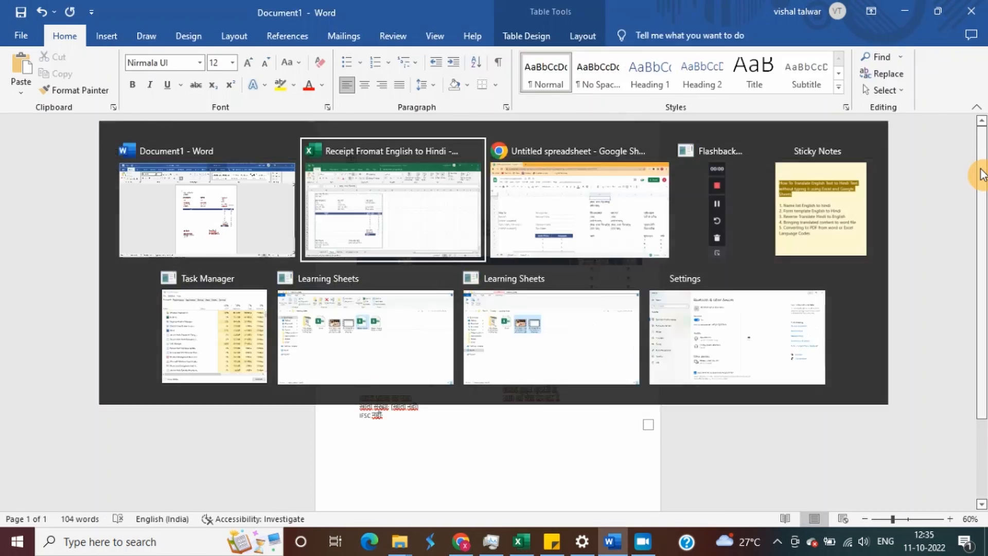
pyautogui.hotkey('alt', 'Tab')
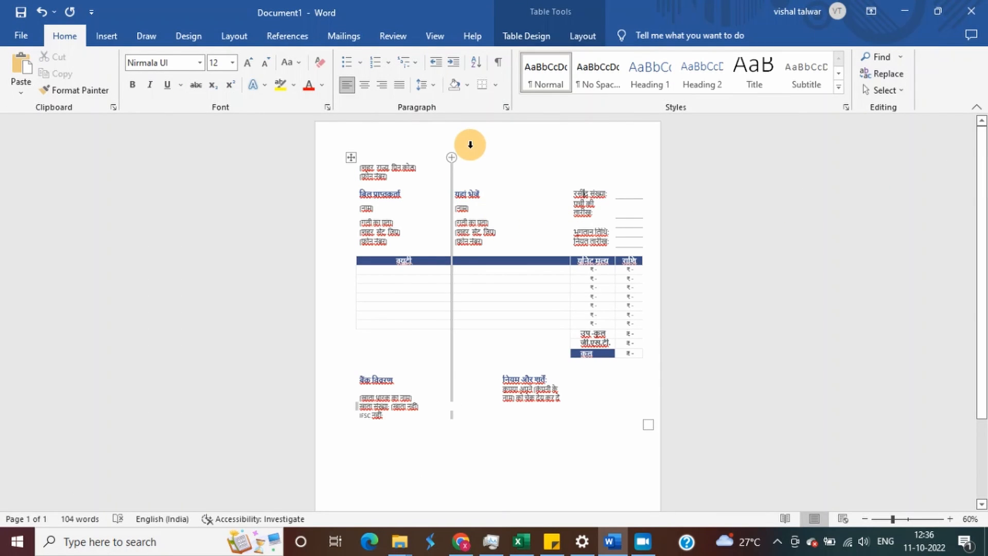
pyautogui.hotkey('alt', 'Tab')
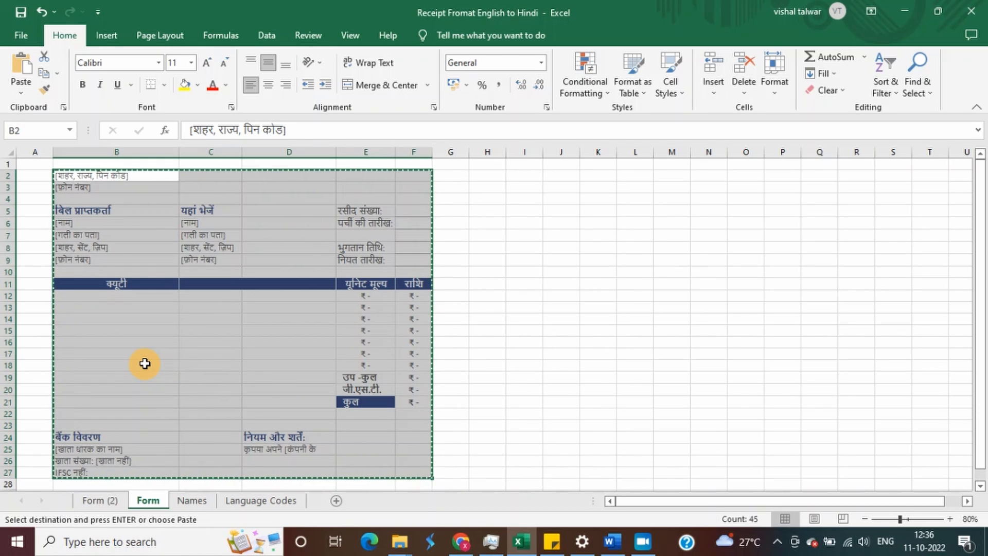
pyautogui.click(77, 175)
pyautogui.press('Escape')
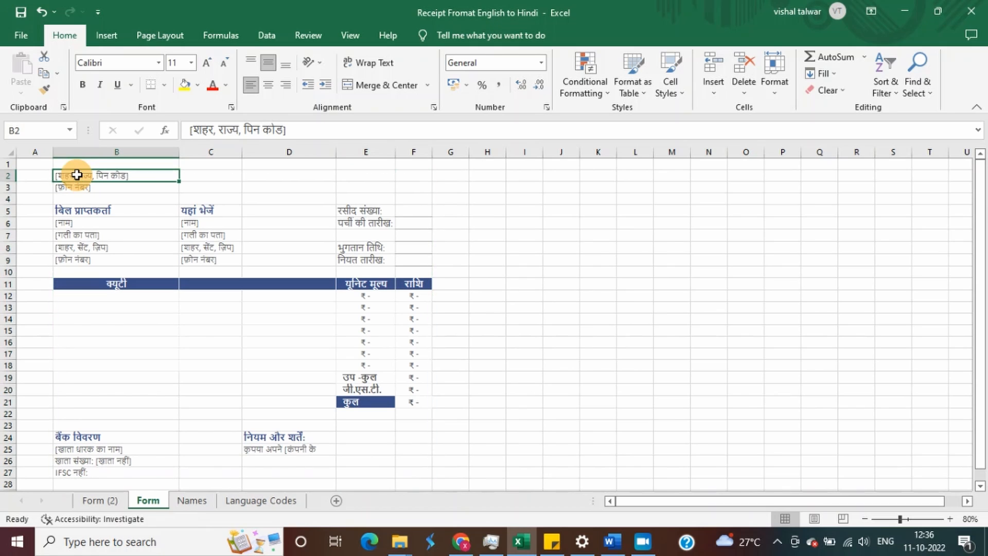
pyautogui.moveTo(77, 175)
pyautogui.mouseDown()
pyautogui.moveTo(173, 225)
pyautogui.moveTo(342, 367)
pyautogui.moveTo(403, 473)
pyautogui.mouseUp()
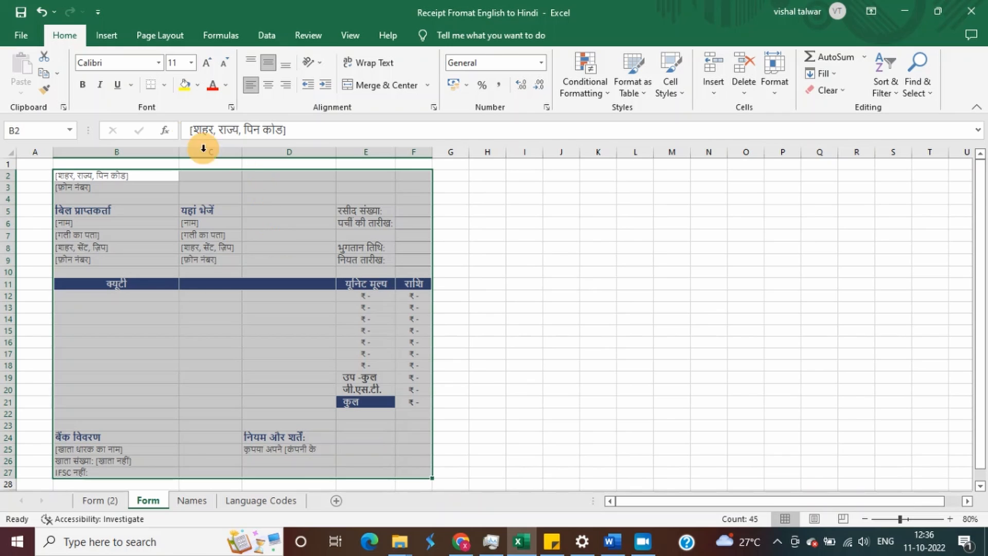
pyautogui.click(157, 38)
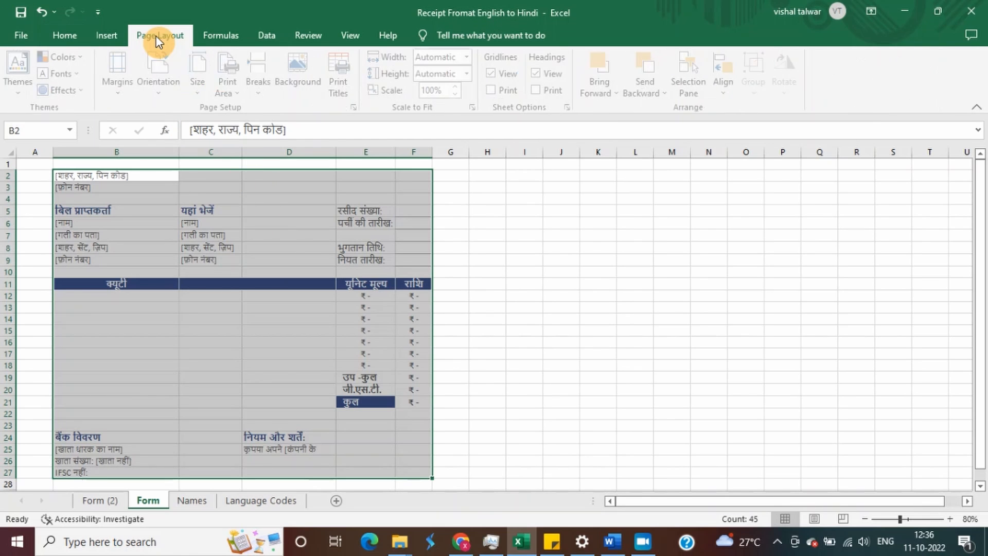
pyautogui.click(230, 93)
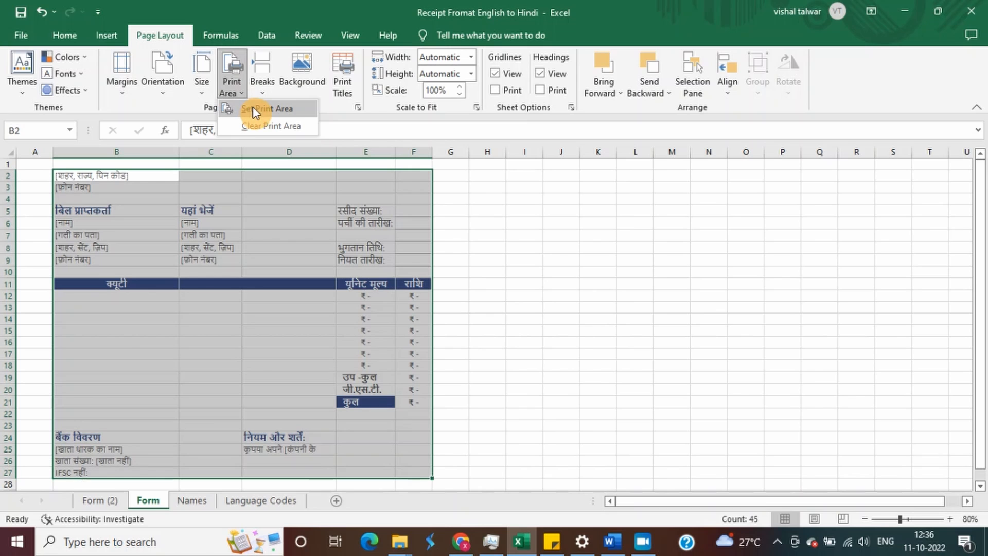
pyautogui.click(252, 109)
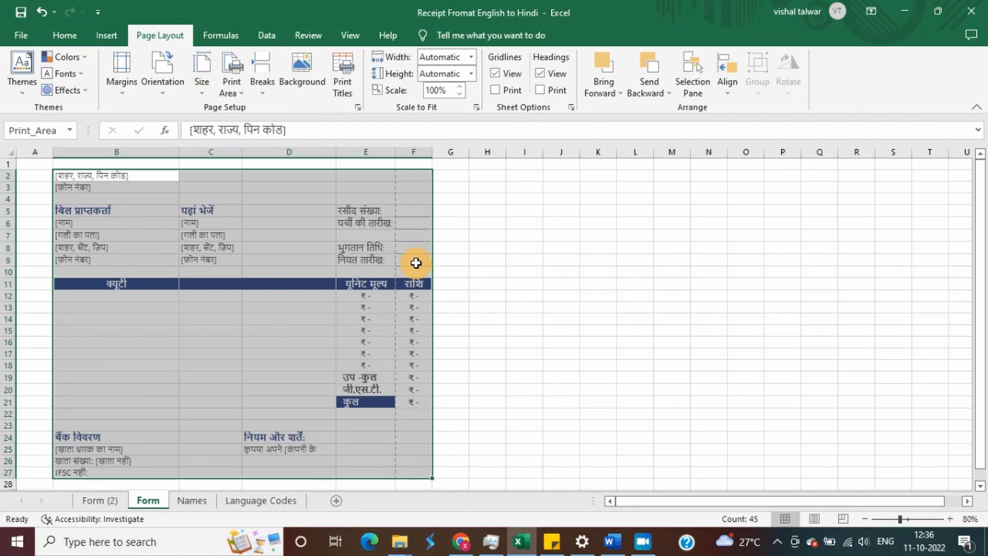
# Step: Delete the empty column A beside the Hindi receipt on the Form sheet and open the print preview
pyautogui.rightClick(33, 152)
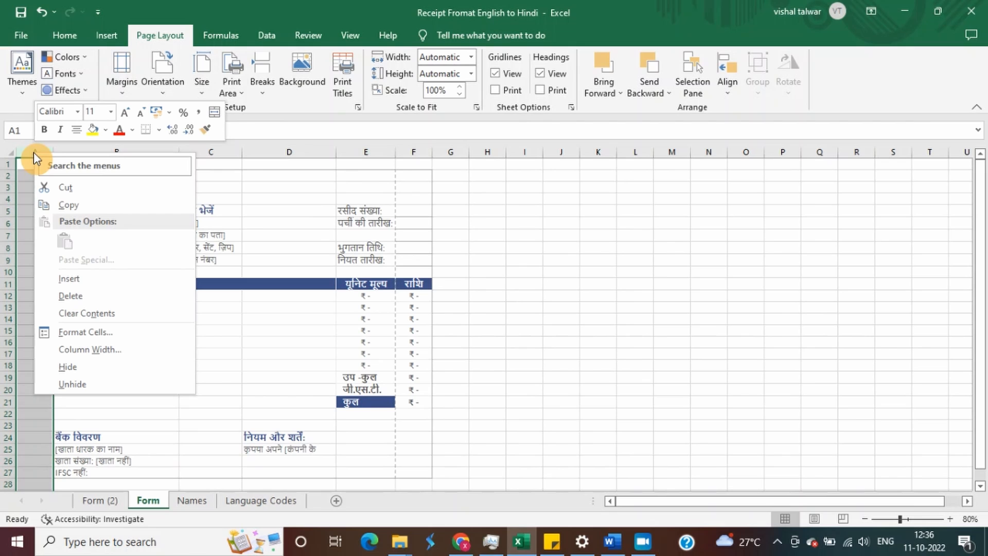
pyautogui.click(83, 296)
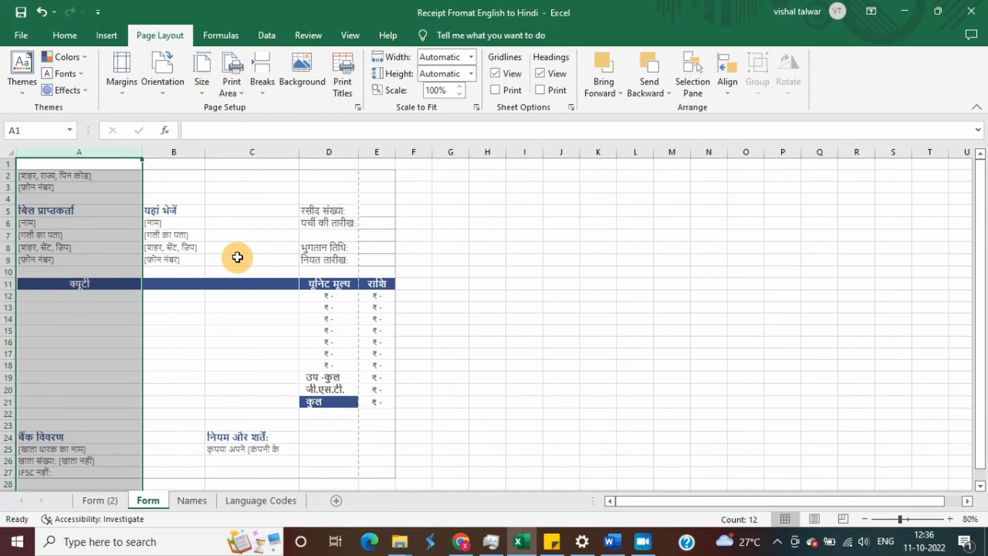
pyautogui.click(107, 175)
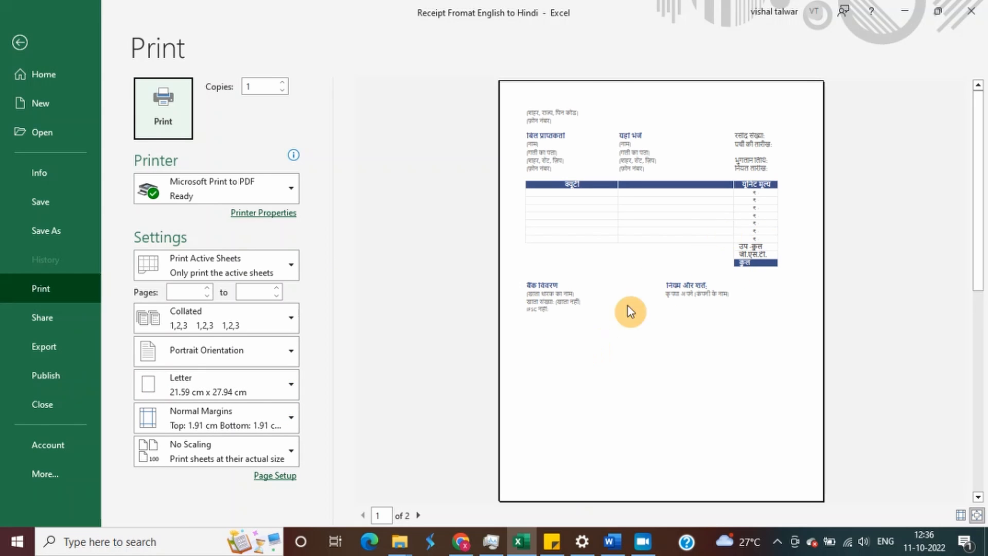
# Step: Check both pages of the print preview and set the scaling to Fit Sheet on One Page
pyautogui.click(418, 515)
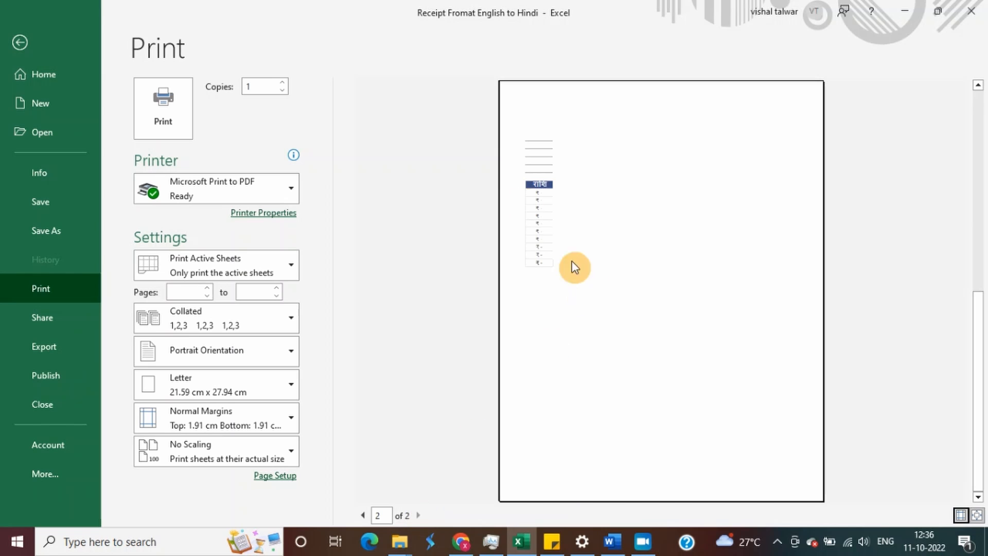
pyautogui.click(363, 515)
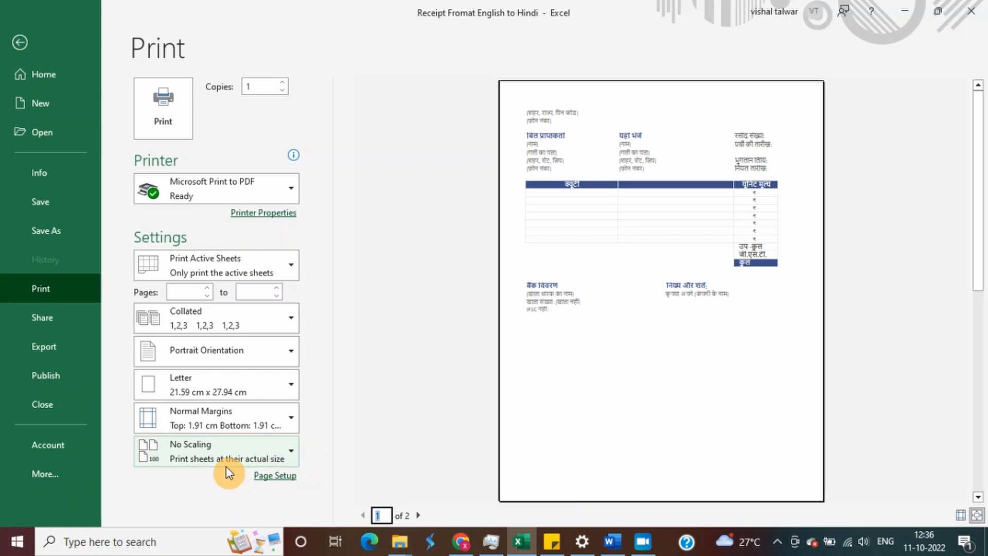
pyautogui.click(297, 460)
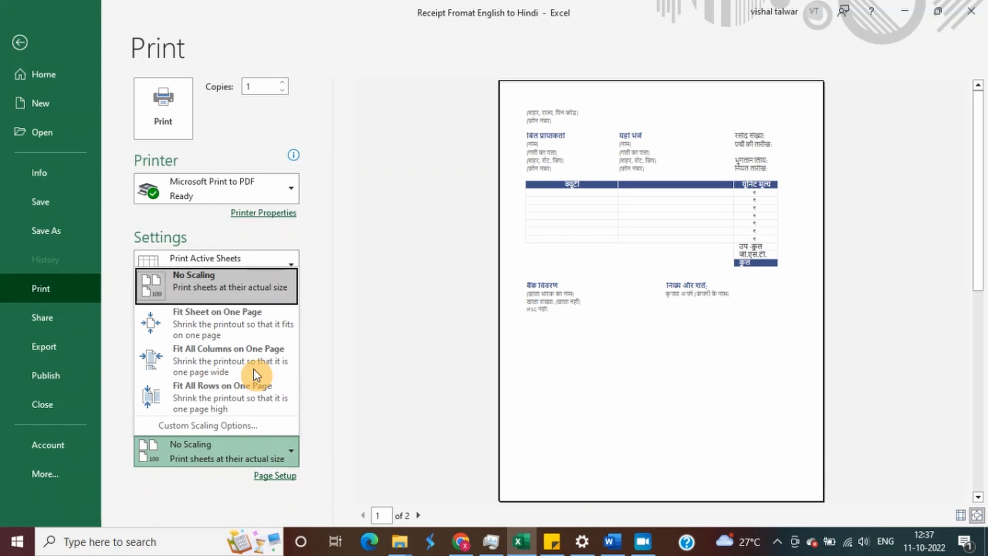
pyautogui.click(239, 315)
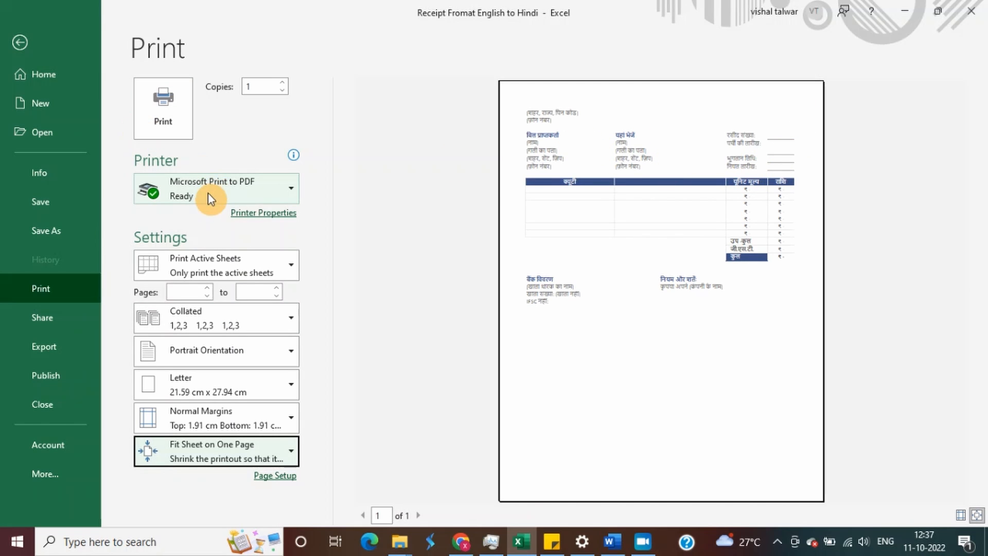
# Step: Choose Microsoft Print to PDF as the printer and print the receipt
pyautogui.click(290, 191)
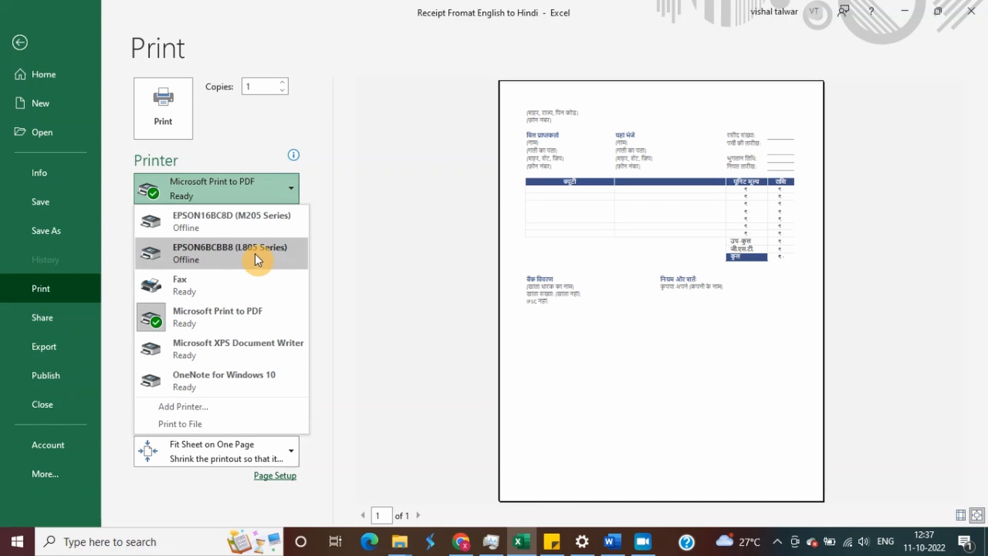
pyautogui.click(293, 190)
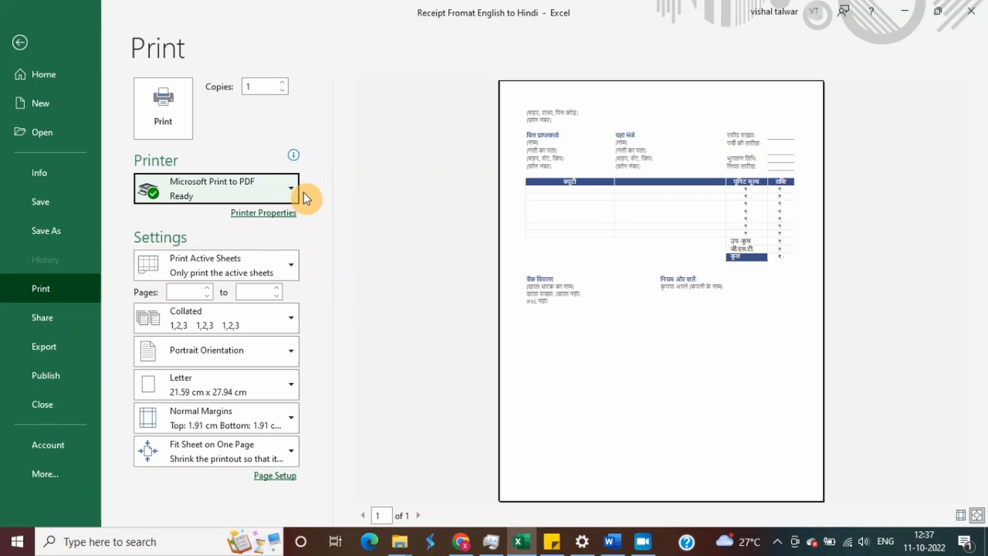
pyautogui.click(288, 190)
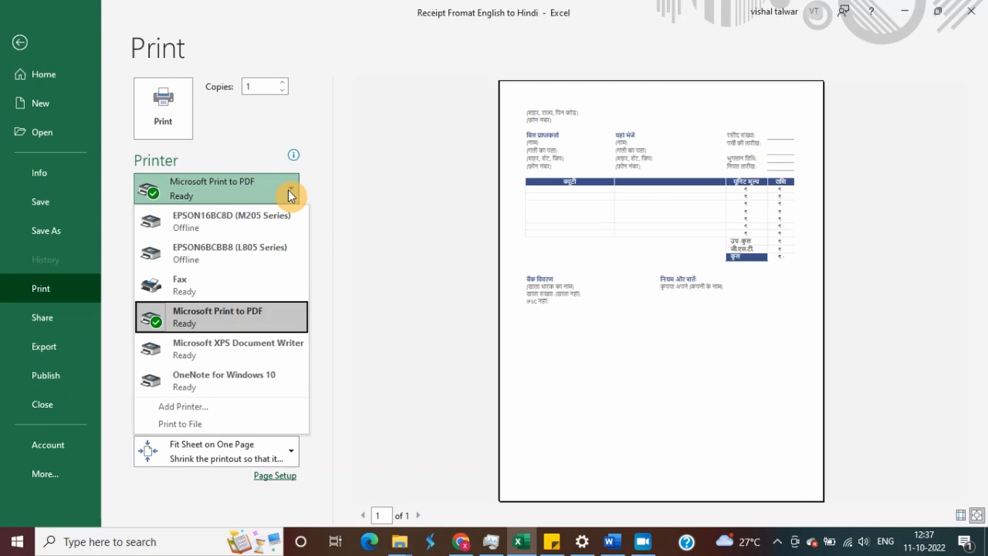
pyautogui.click(217, 323)
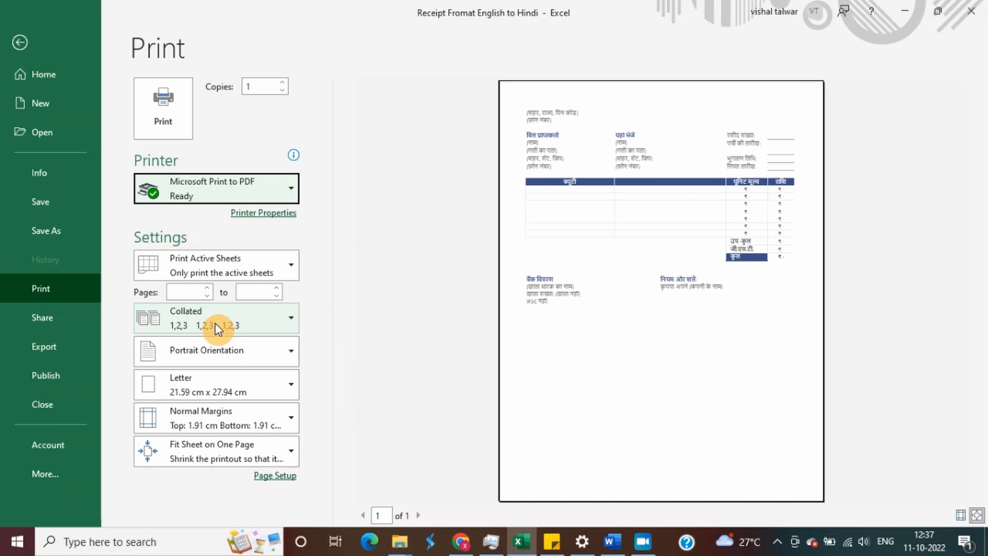
pyautogui.click(164, 116)
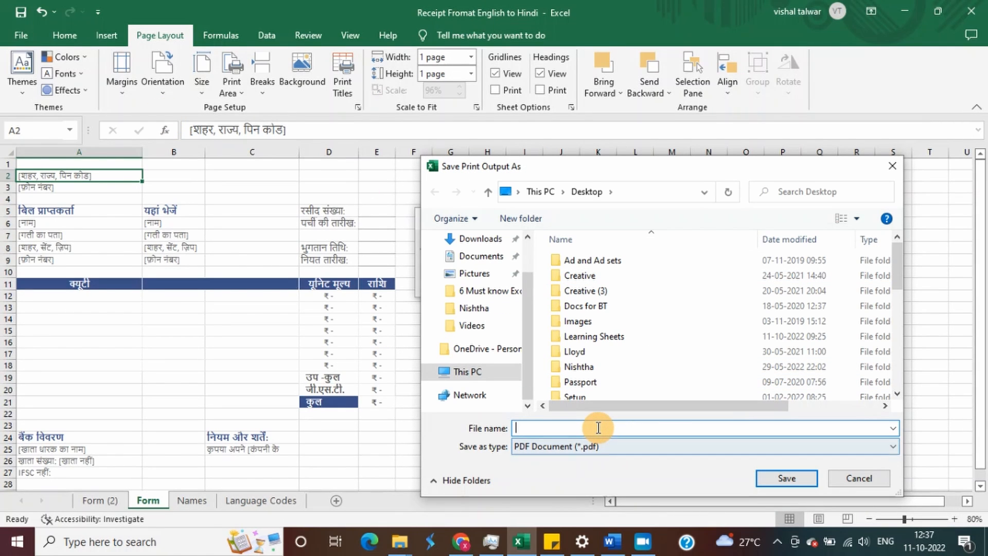
# Step: Save the print output as a PDF document named Test PDF in the Learning Sheets folder
pyautogui.write('Tes')
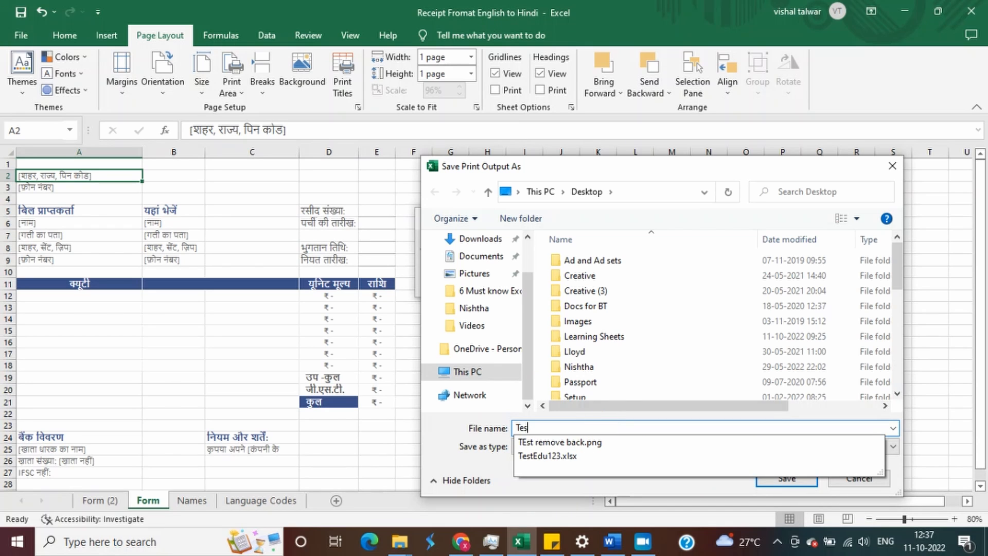
pyautogui.click(479, 291)
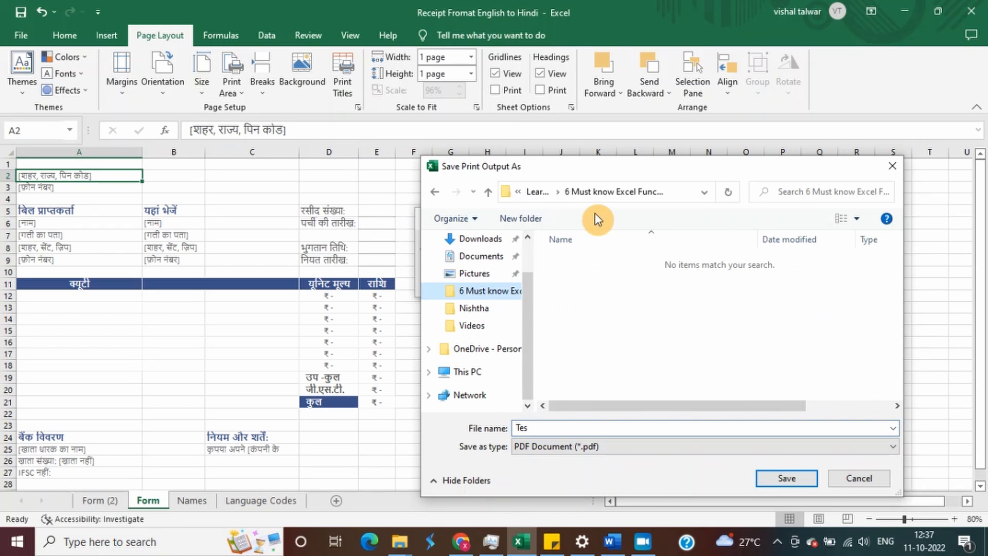
pyautogui.click(538, 191)
pyautogui.click(562, 427)
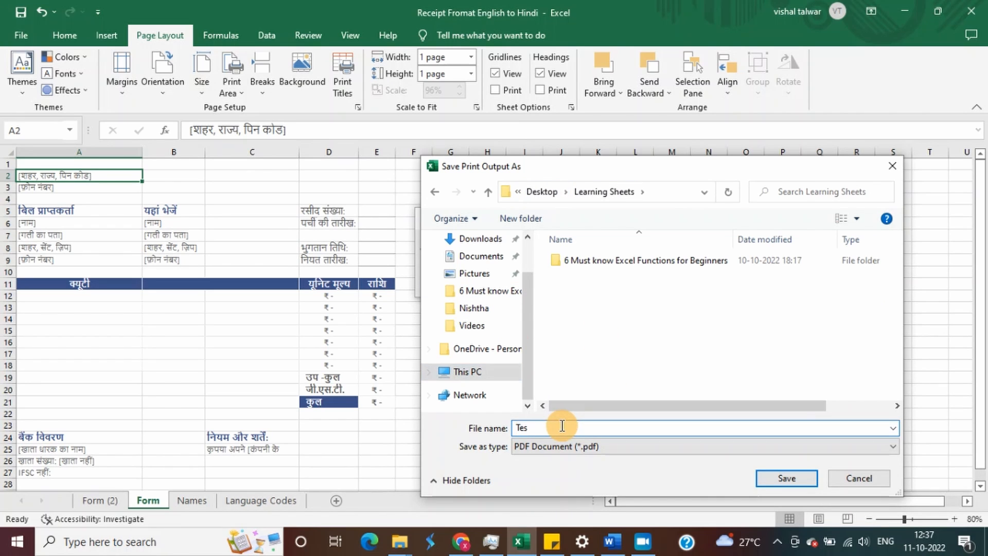
pyautogui.write('t PDF')
pyautogui.click(786, 478)
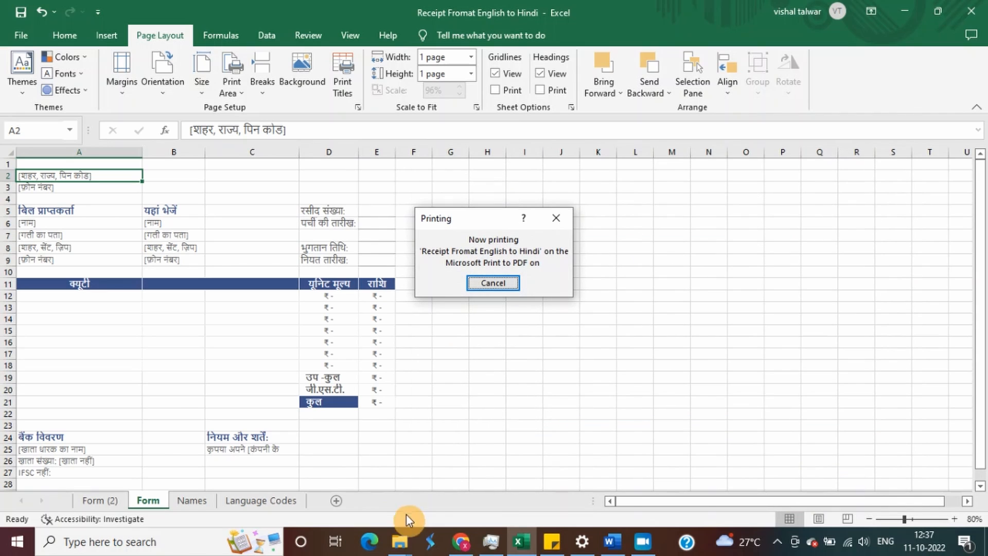
# Step: Open Test PDF from the Learning Sheets folder in File Explorer to view the printed Hindi receipt
pyautogui.moveTo(398, 540)
pyautogui.click(359, 485)
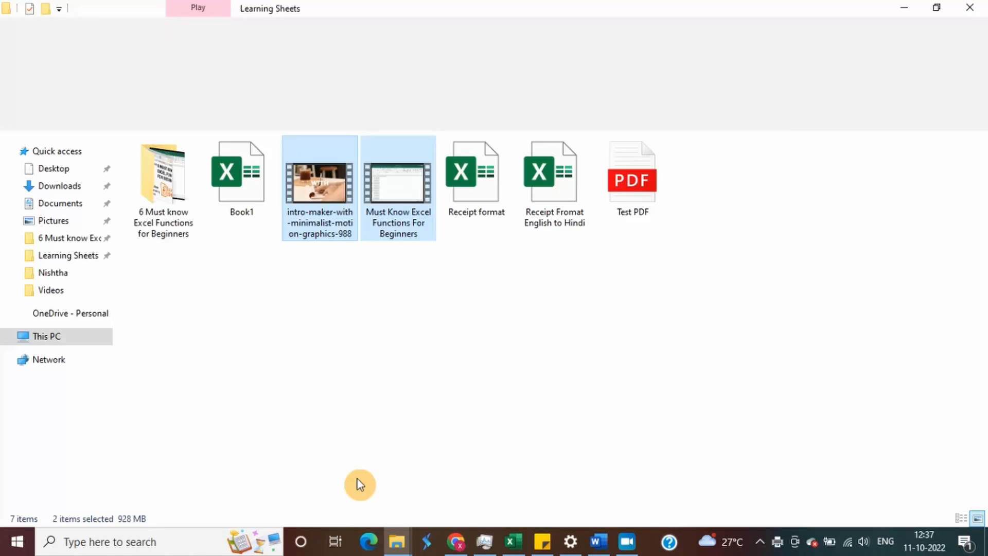
pyautogui.click(644, 175)
pyautogui.doubleClick(644, 174)
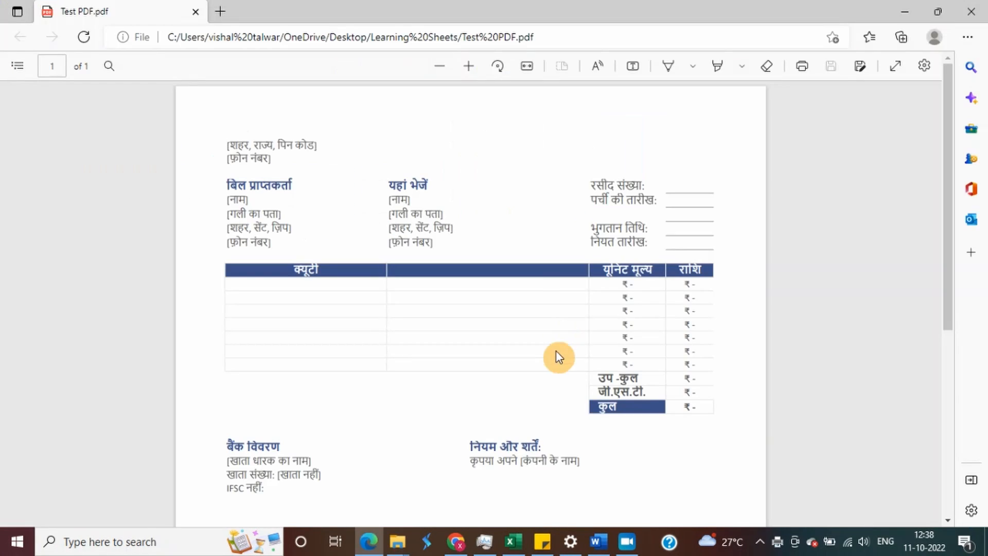
# Step: Check the item table header in cell A11 of the Excel Form sheet, and switch to the Google Sheets spreadsheet
pyautogui.click(513, 540)
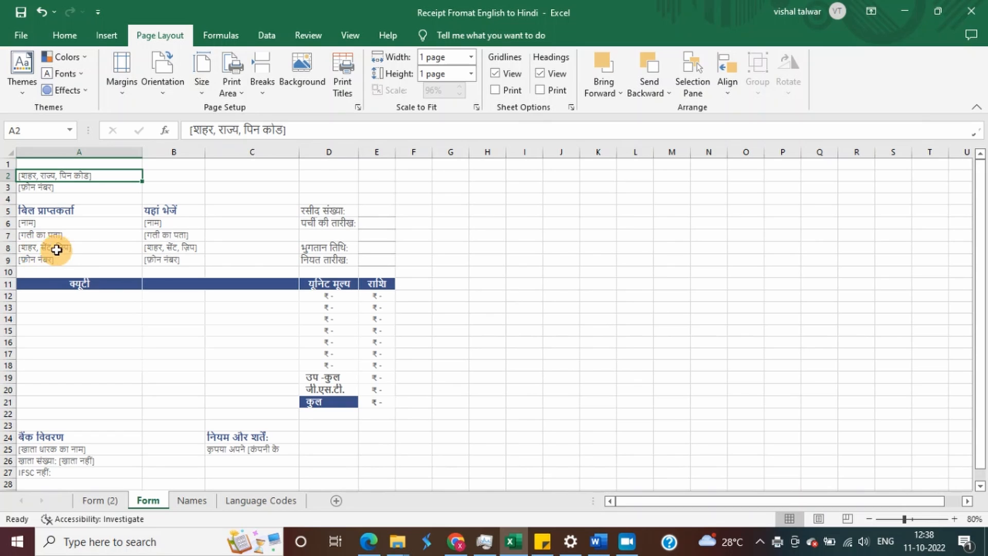
pyautogui.click(72, 283)
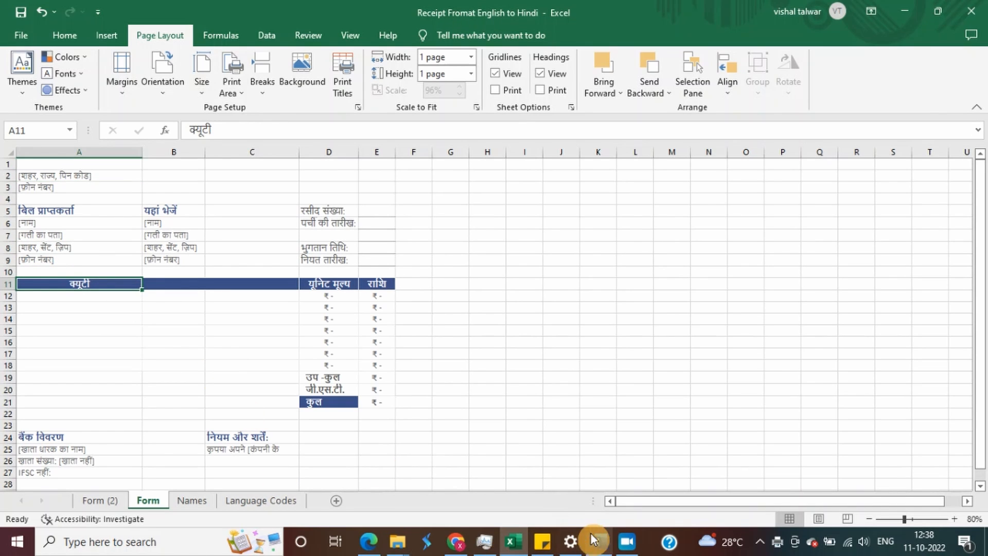
pyautogui.hotkey('alt', 'Tab')
pyautogui.hotkey('alt', 'Tab')
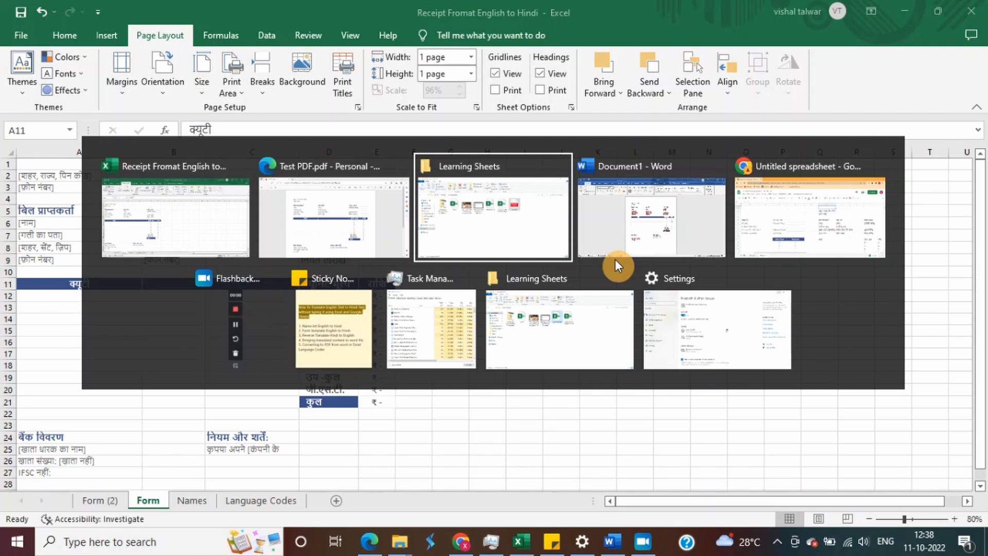
pyautogui.hotkey('alt', 'Tab')
pyautogui.hotkey('alt', 'Tab')
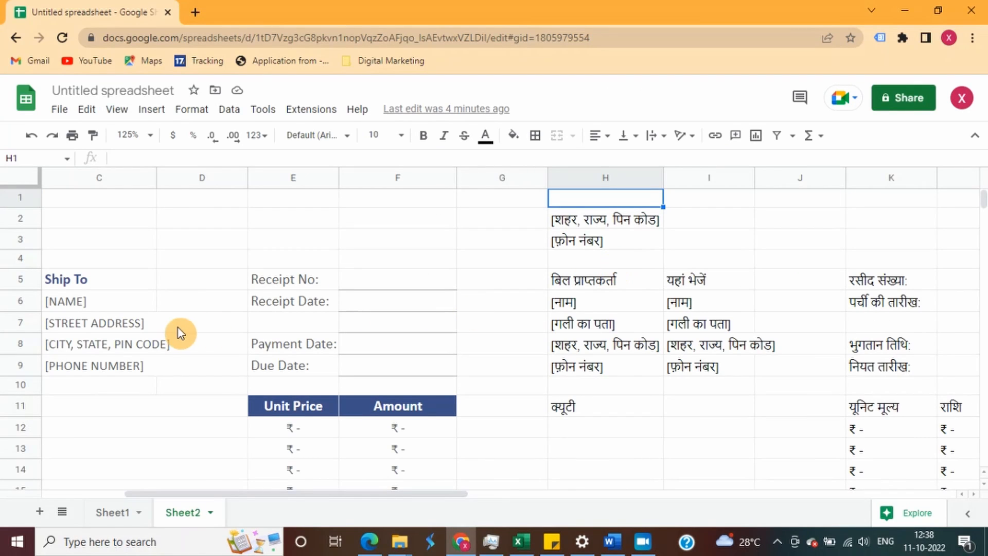
# Step: Replace the abbreviation Qty in cell B11 of Sheet2 with Quantity
pyautogui.click(271, 408)
pyautogui.press('Left')
pyautogui.press('Left')
pyautogui.press('Left')
pyautogui.press('Left')
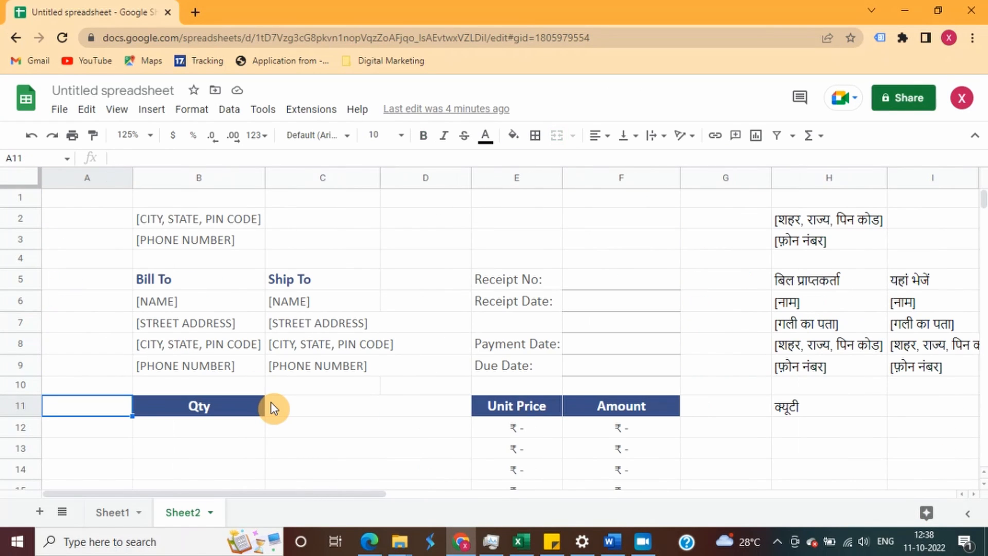
pyautogui.press('Right')
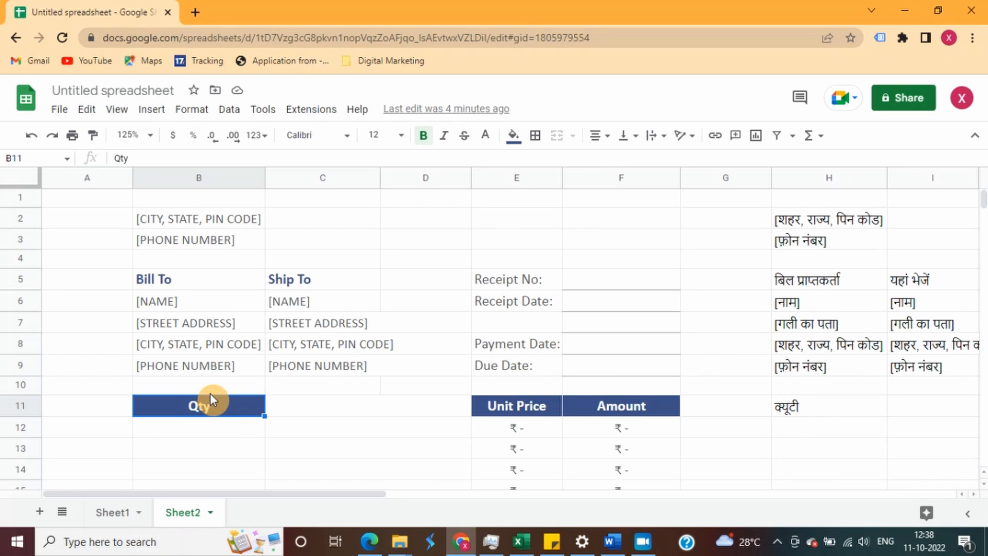
pyautogui.doubleClick(204, 412)
pyautogui.press('BackSpace')
pyautogui.press('BackSpace')
pyautogui.press('BackSpace')
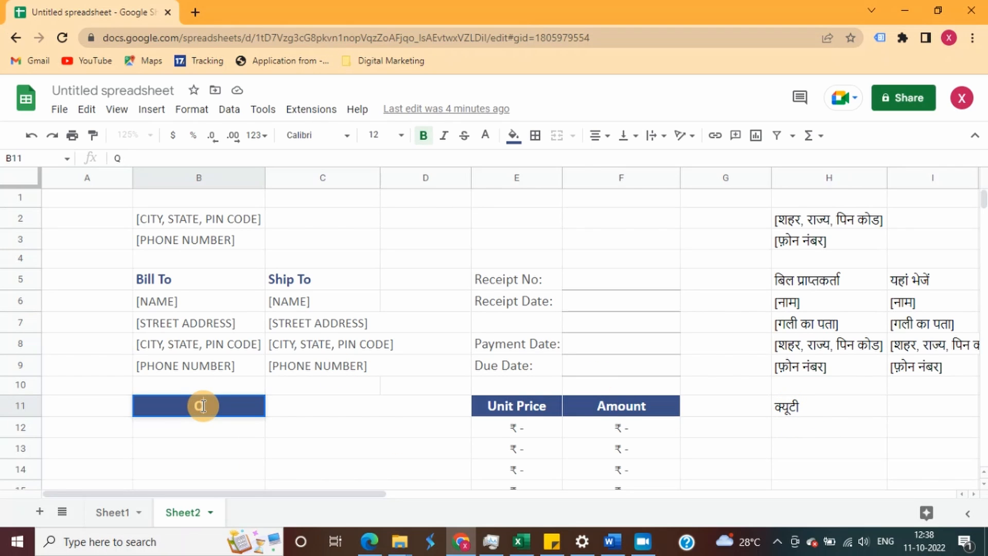
pyautogui.write('Quantity')
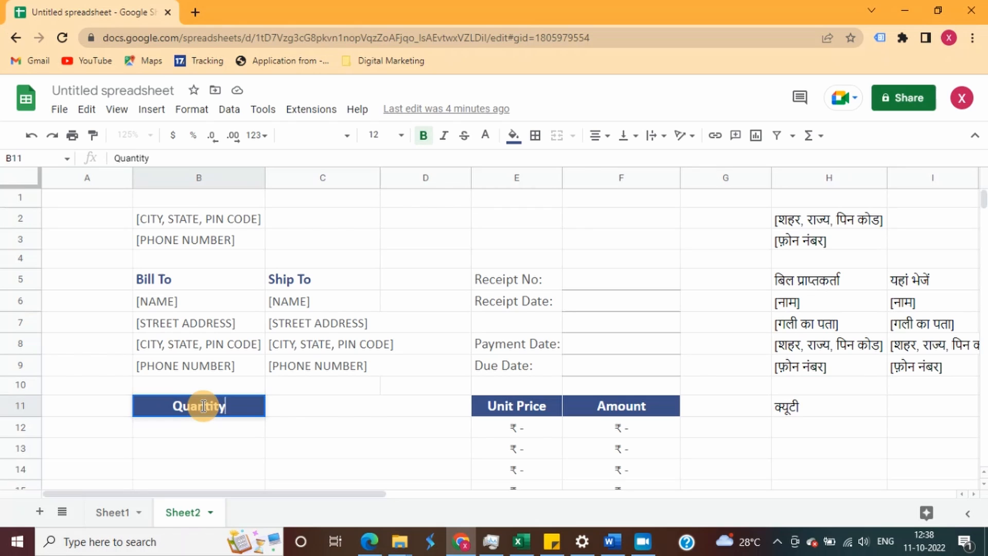
pyautogui.press('Return')
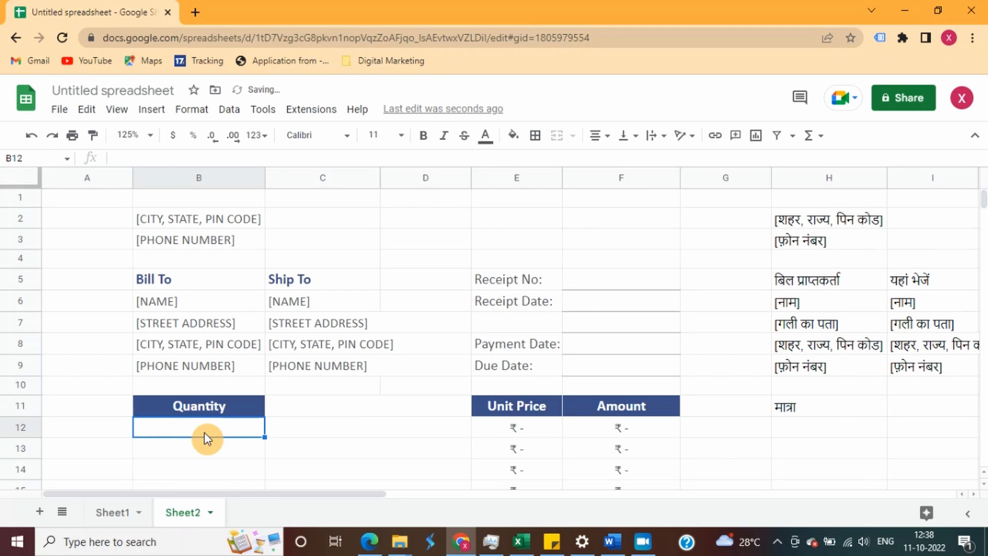
# Step: Check the Hindi translation of Quantity in cell H11 of Sheet2, and switch to the Excel receipt workbook
pyautogui.press('Right')
pyautogui.press('Right')
pyautogui.press('Right')
pyautogui.press('Right')
pyautogui.press('Right')
pyautogui.press('Up')
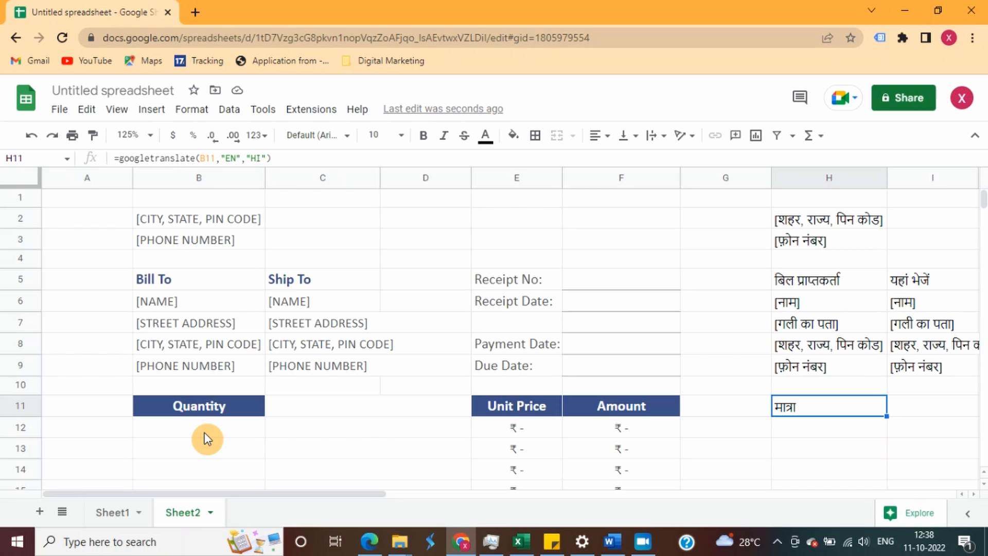
pyautogui.hotkey('alt', 'Tab')
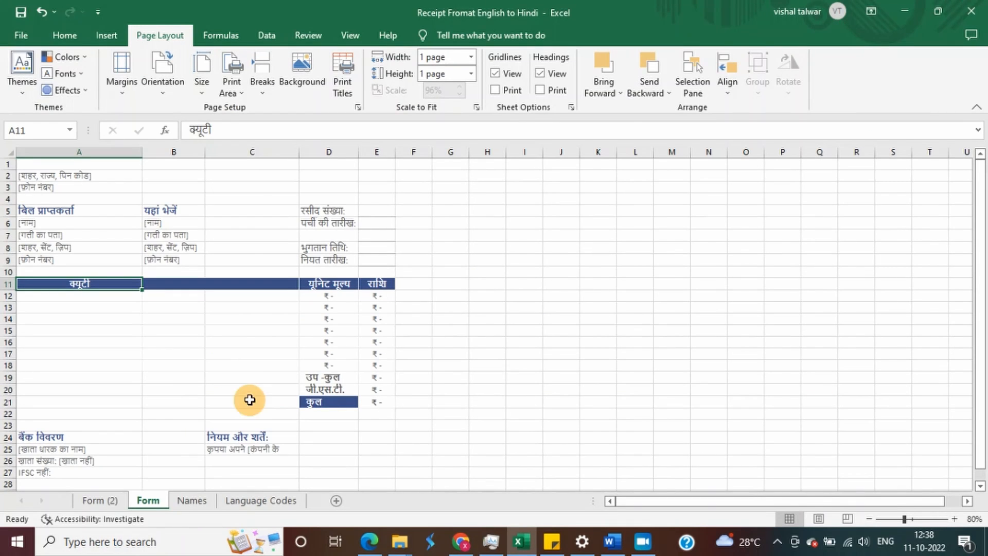
pyautogui.hotkey('alt', 'Tab')
pyautogui.hotkey('alt', 'Tab')
pyautogui.hotkey('alt', 'Tab')
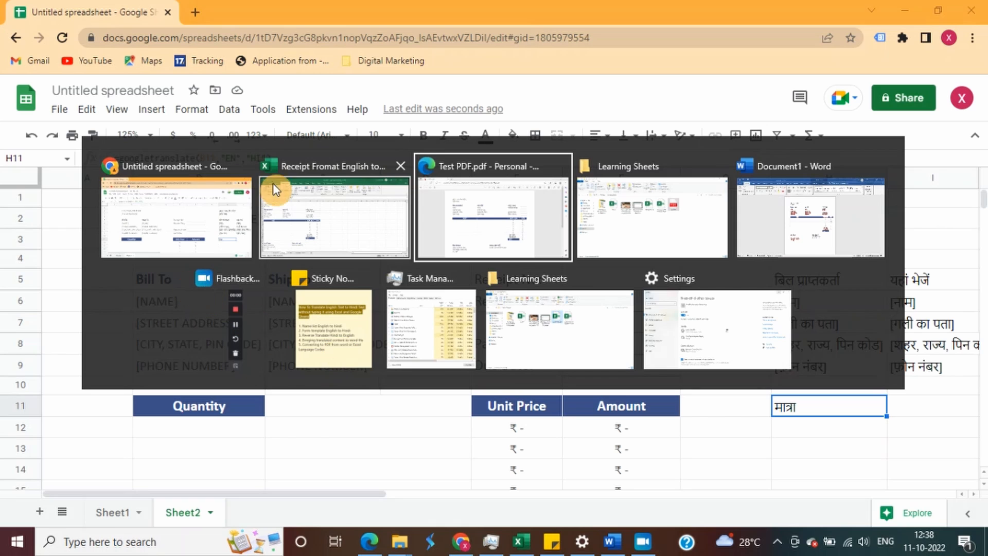
pyautogui.click(353, 234)
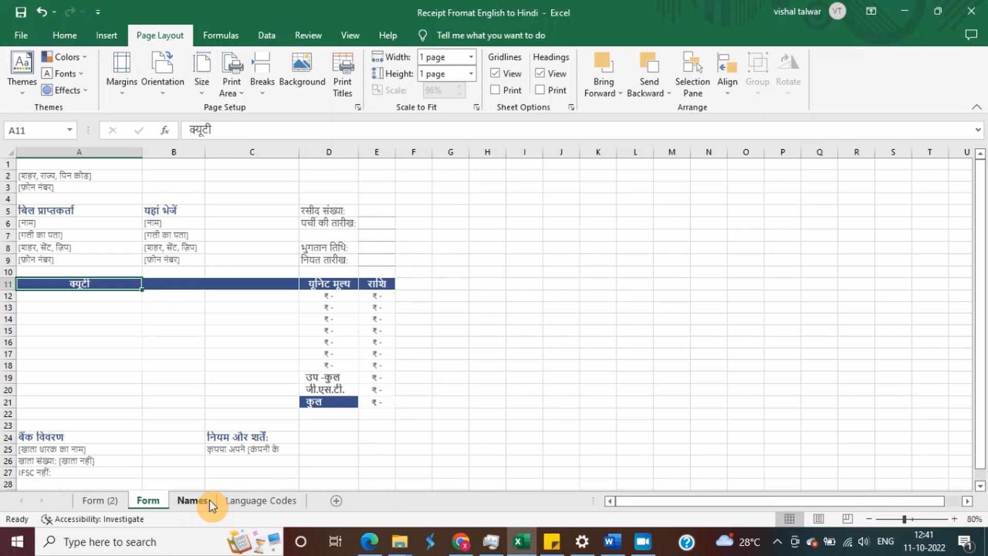
# Step: Make the header row 2 of the Language Codes sheet bold
pyautogui.click(239, 504)
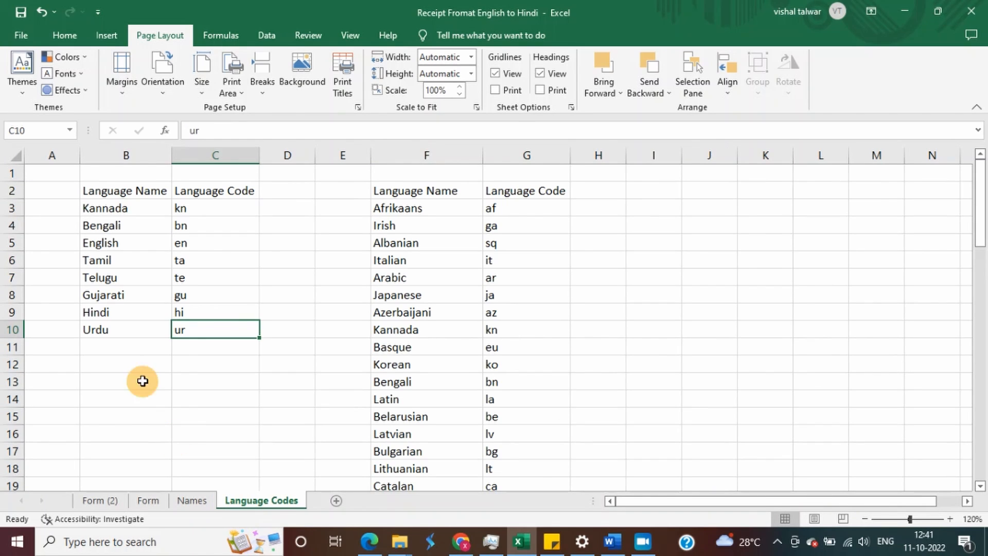
pyautogui.moveTo(11, 208); pyautogui.dragTo(11, 190)
pyautogui.click(12, 191)
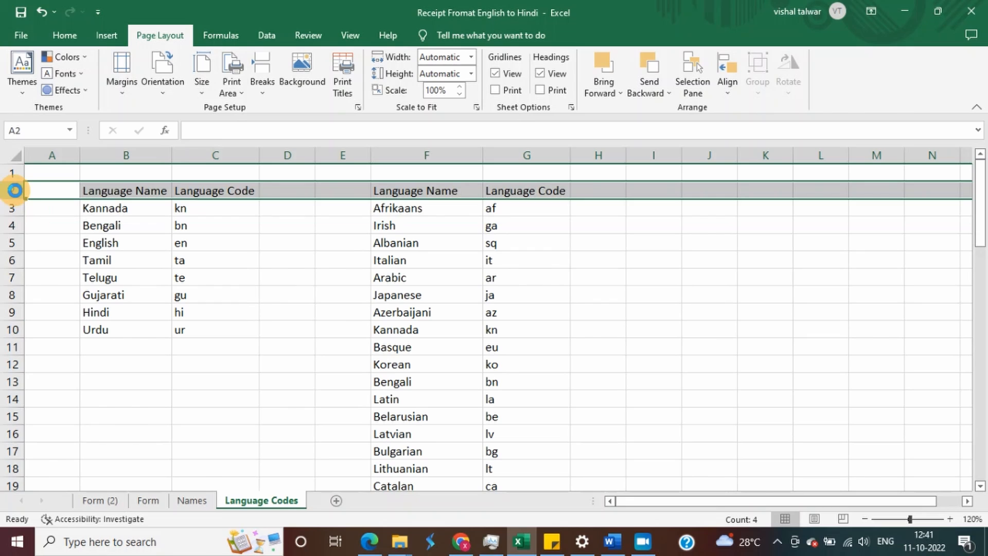
pyautogui.hotkey('ctrl', 'b')
pyautogui.click(142, 256)
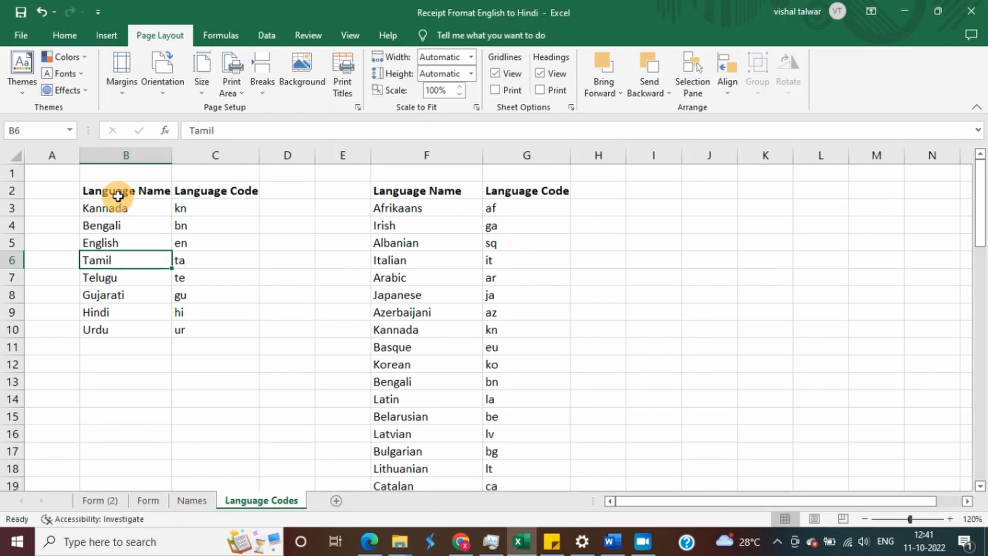
# Step: Go through the language names in the short table, cells B3 to B10 of the Language Codes sheet
pyautogui.moveTo(120, 207); pyautogui.dragTo(131, 334)
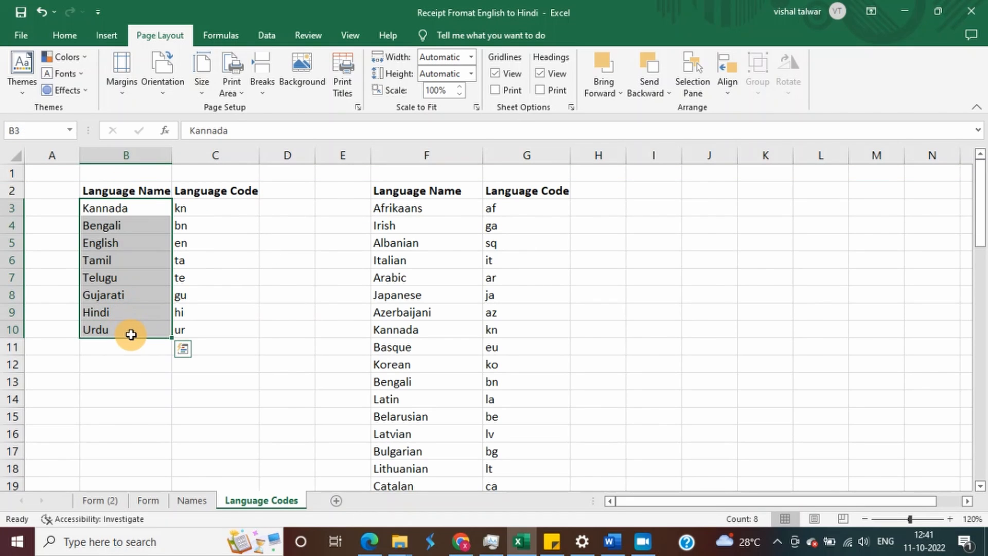
pyautogui.click(150, 208)
pyautogui.press('Down')
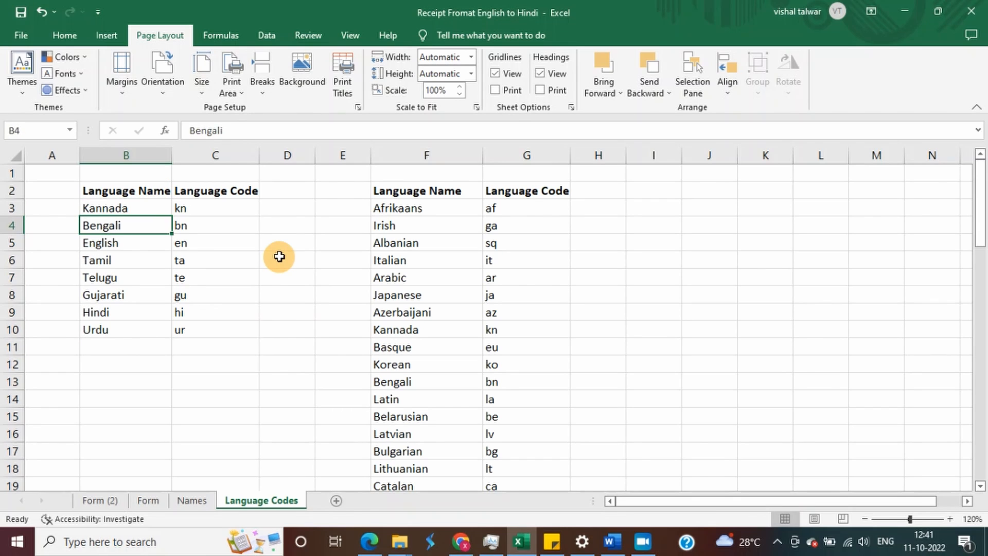
pyautogui.press('Down')
pyautogui.press('Down')
pyautogui.press('Down')
pyautogui.press('Down')
pyautogui.press('Down')
pyautogui.press('Down')
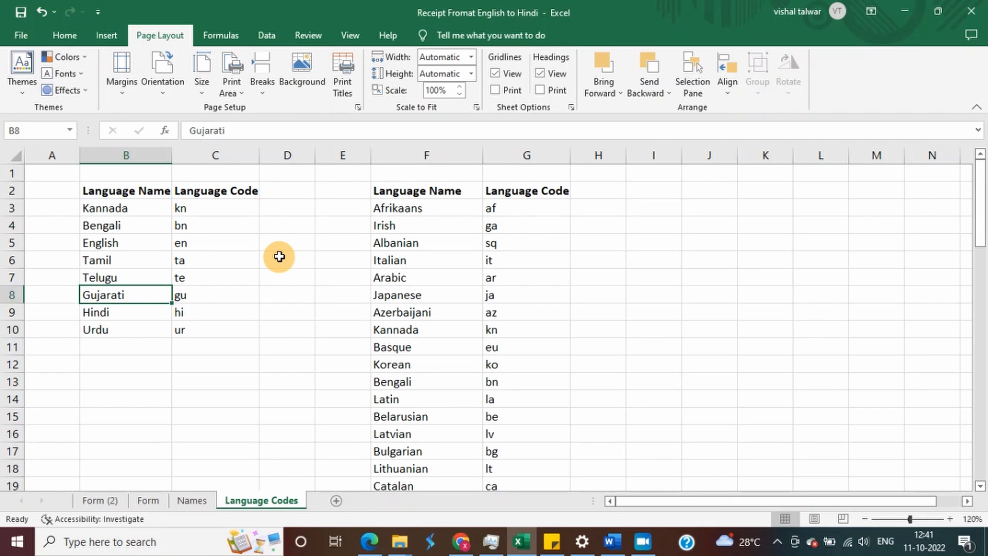
# Step: Examine the language codes in column C alongside their languages, from Kannada in row 3 to Urdu in row 10
pyautogui.press('Right')
pyautogui.press('Up')
pyautogui.press('Up')
pyautogui.press('Up')
pyautogui.press('Up')
pyautogui.press('Up')
pyautogui.press('Up')
pyautogui.press('Up')
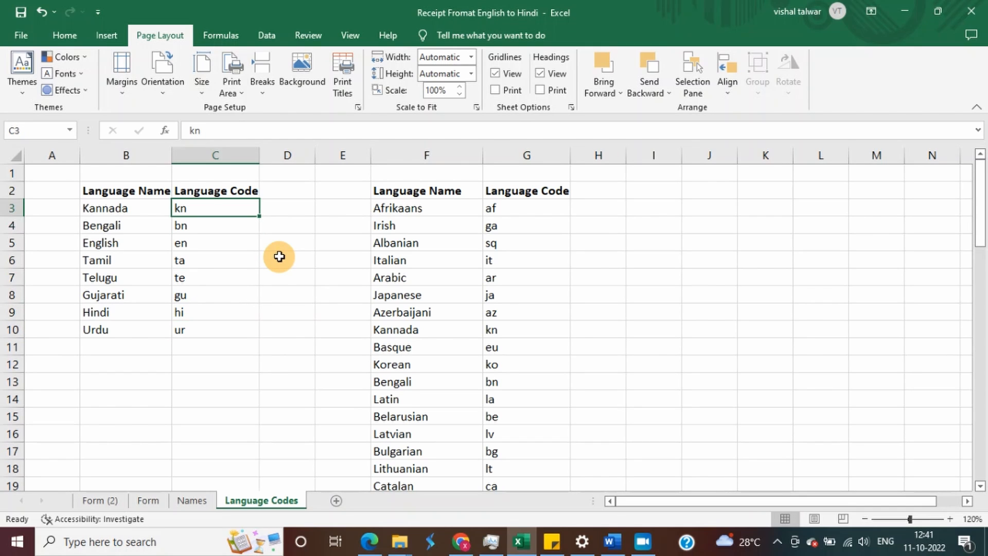
pyautogui.hotkey('shift', 'Down')
pyautogui.hotkey('shift', 'Down')
pyautogui.hotkey('shift', 'Down')
pyautogui.hotkey('shift', 'Down')
pyautogui.press('Left')
pyautogui.press('Down')
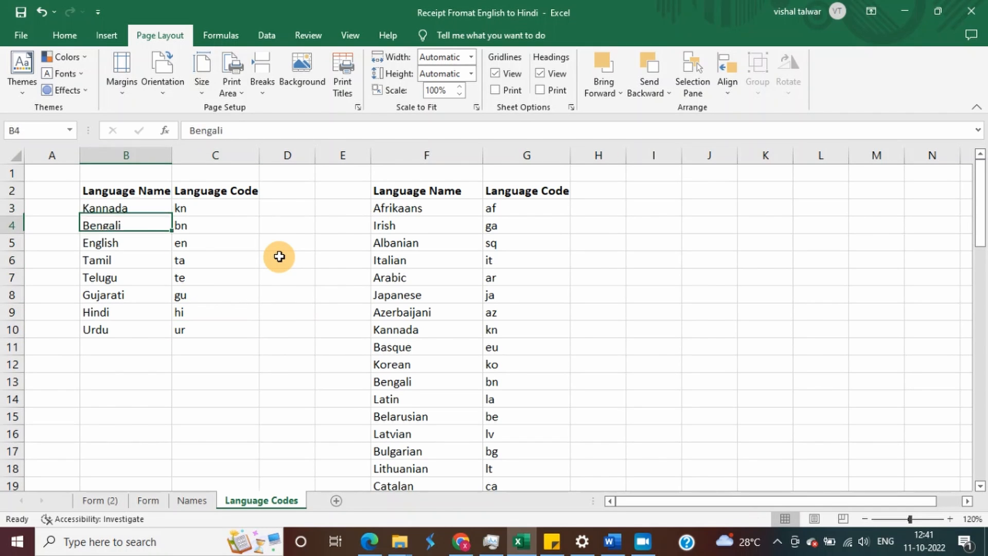
pyautogui.press('Right')
pyautogui.press('Left')
pyautogui.press('Down')
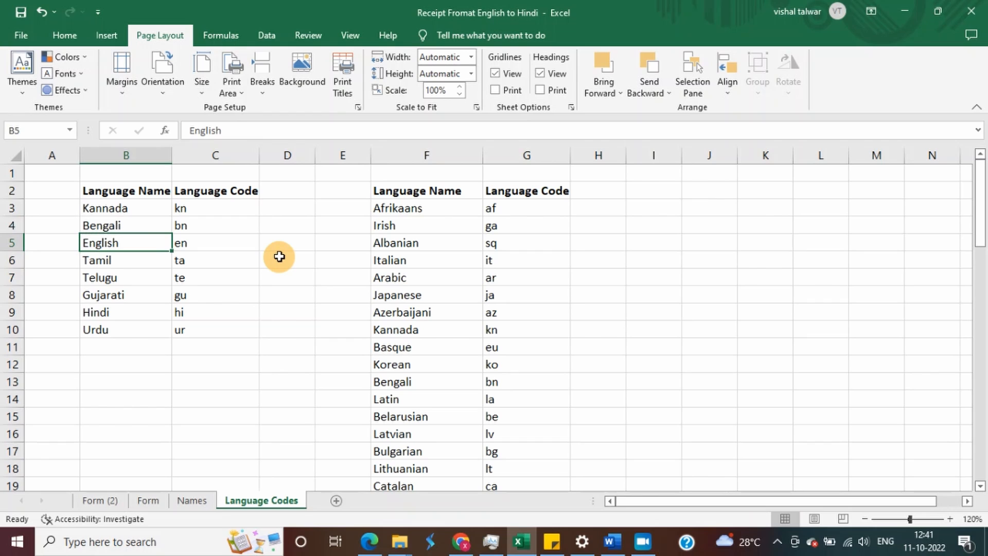
pyautogui.press('Down')
pyautogui.press('Down')
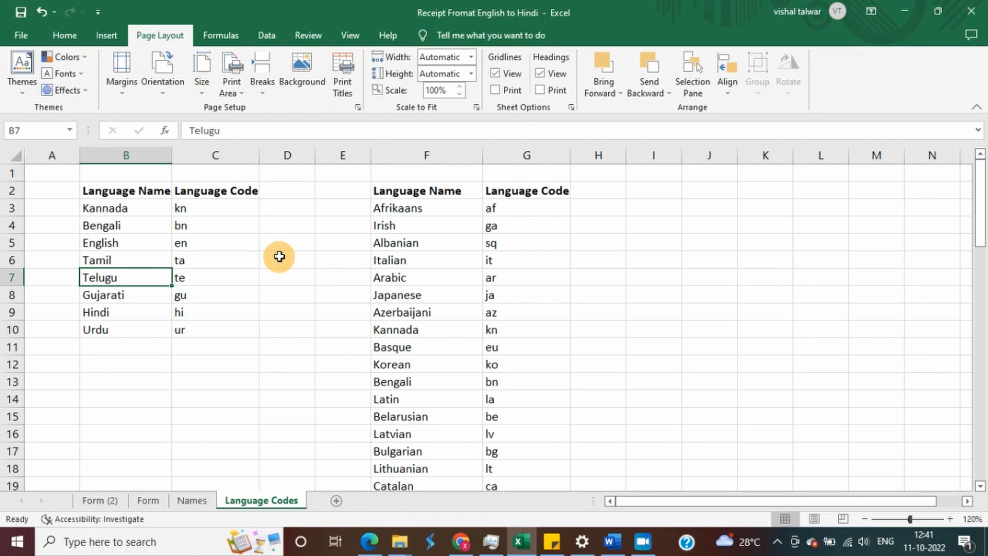
pyautogui.press('Down')
pyautogui.press('Down')
pyautogui.press('Down')
pyautogui.press('Right')
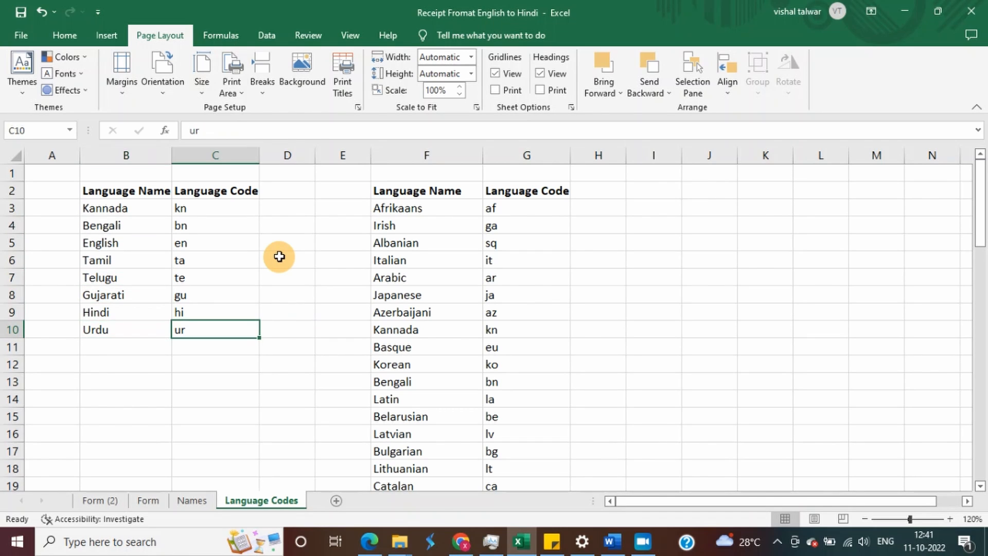
# Step: Examine the longer list of language names in column F of the Language Codes sheet, from its header through its entries
pyautogui.press('Up')
pyautogui.press('Up')
pyautogui.press('Up')
pyautogui.press('Up')
pyautogui.press('Up')
pyautogui.press('Up')
pyautogui.press('Up')
pyautogui.press('Up')
pyautogui.press('Right')
pyautogui.press('Right')
pyautogui.press('Right')
pyautogui.press('Right')
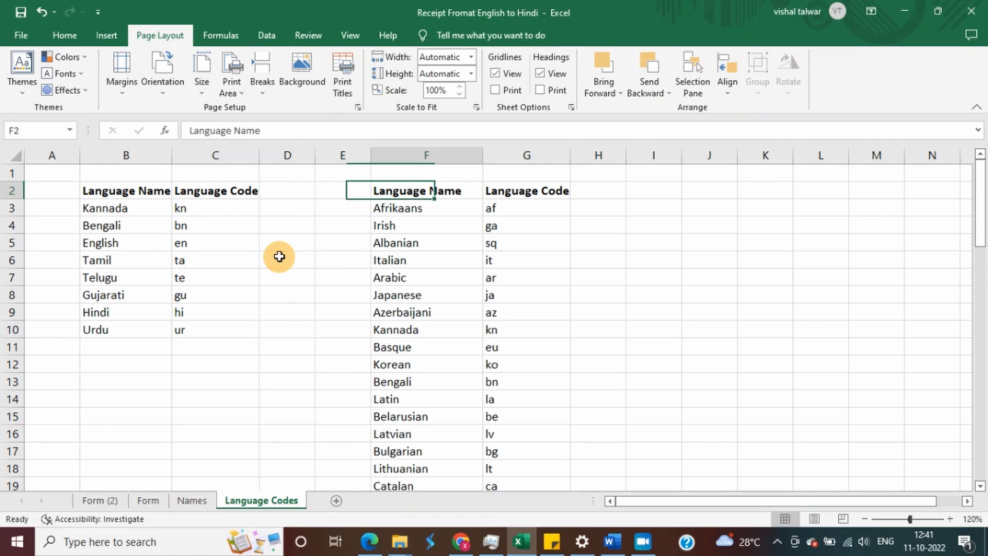
pyautogui.press('Left')
pyautogui.press('Down')
pyautogui.press('Up')
pyautogui.press('Down')
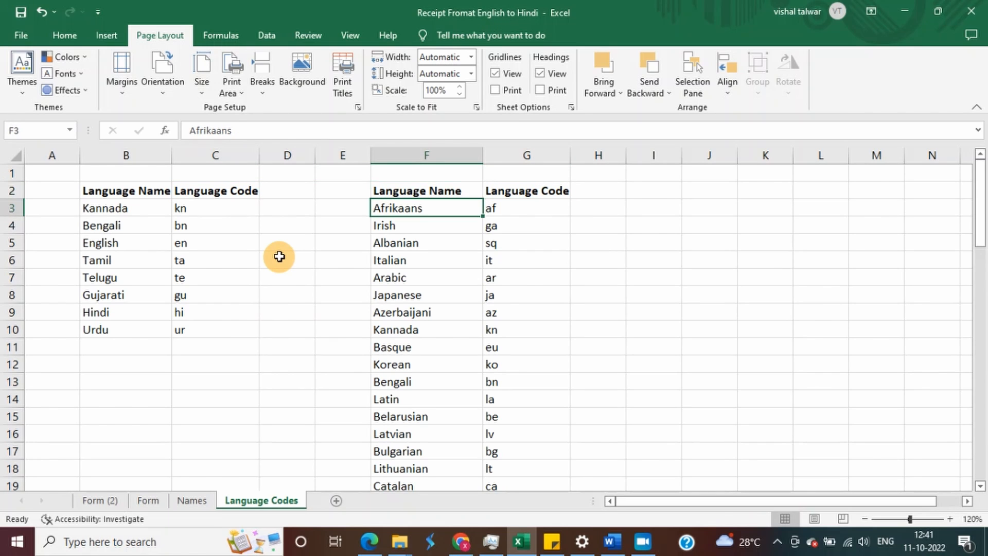
pyautogui.hotkey('ctrl', 'shift', 'Down')
pyautogui.hotkey('ctrl', 'Up')
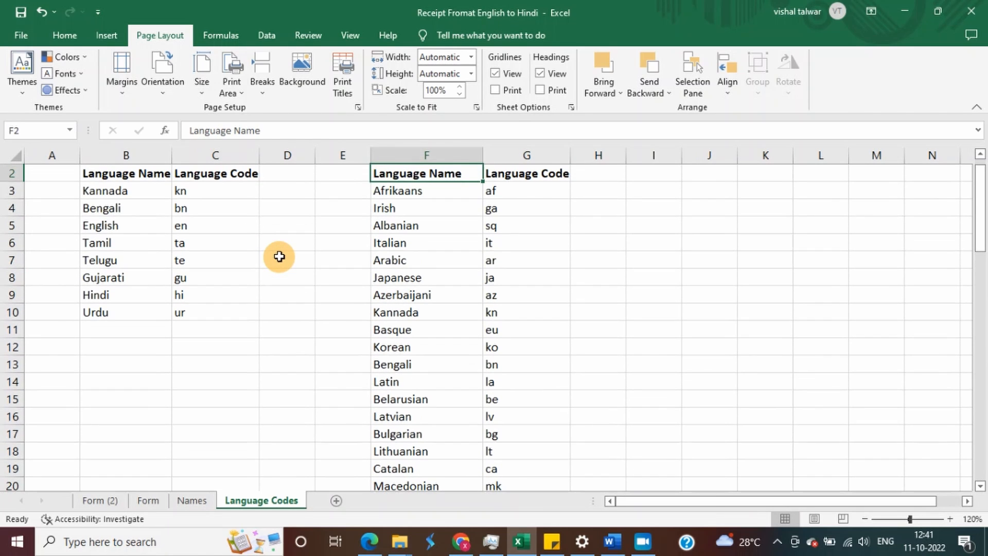
pyautogui.press('Down')
pyautogui.press('Down')
pyautogui.press('Down')
pyautogui.press('Down')
pyautogui.press('Down')
pyautogui.press('Down')
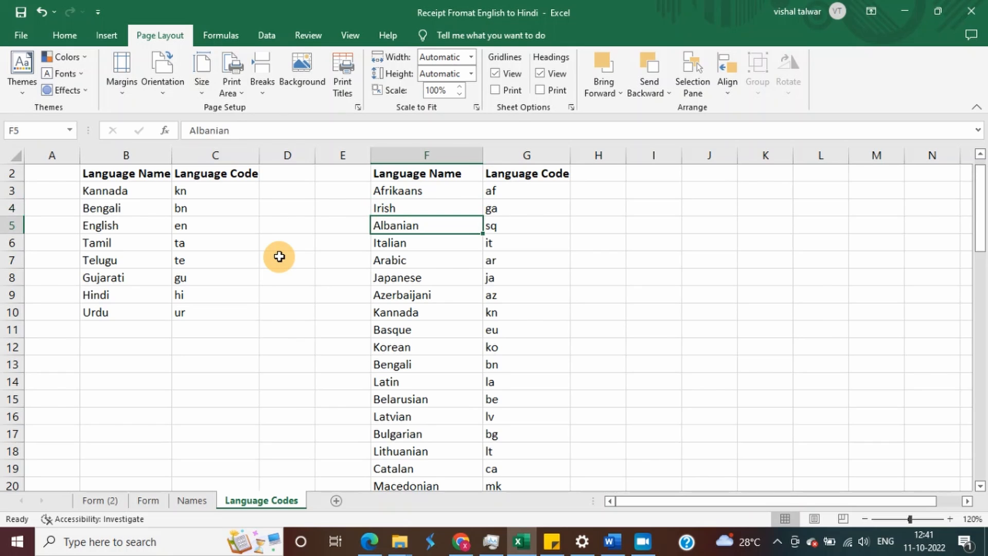
pyautogui.press('Down')
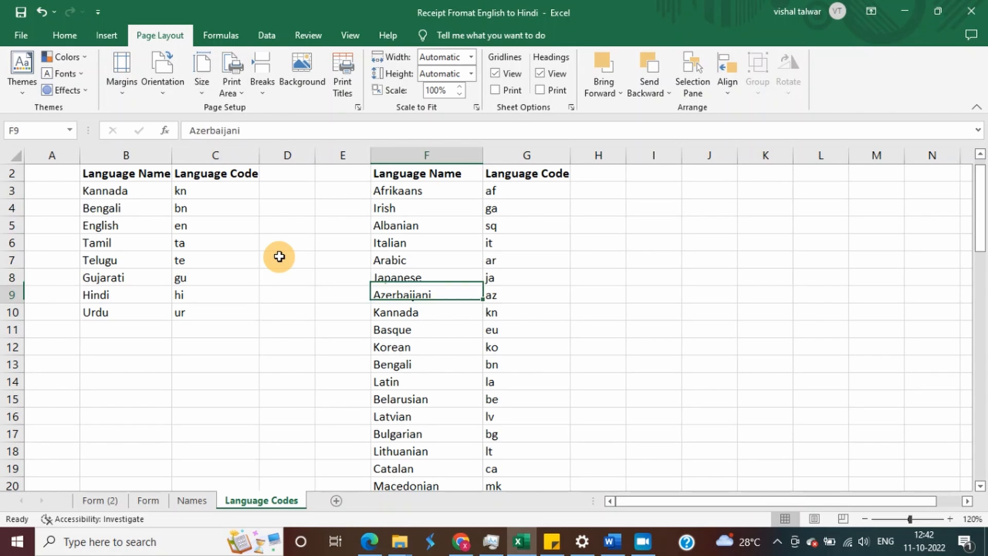
# Step: Review the short table's codes in column C again and the full code list in column G, returning to header cell B2
pyautogui.press('Left')
pyautogui.press('Left')
pyautogui.press('Left')
pyautogui.press('Left')
pyautogui.press('Down')
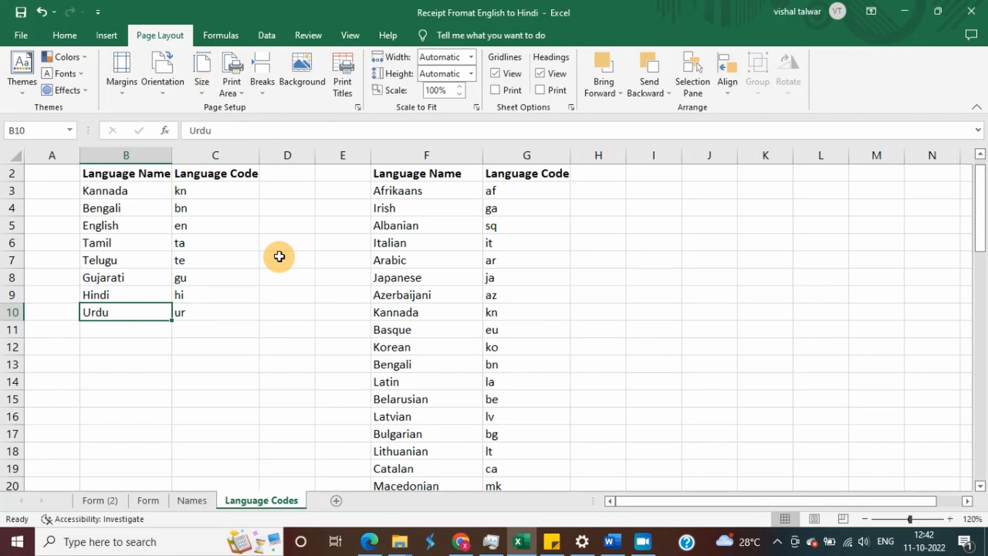
pyautogui.press('Right')
pyautogui.press('Up')
pyautogui.press('Up')
pyautogui.press('Up')
pyautogui.press('Up')
pyautogui.press('Up')
pyautogui.press('Up')
pyautogui.press('Up')
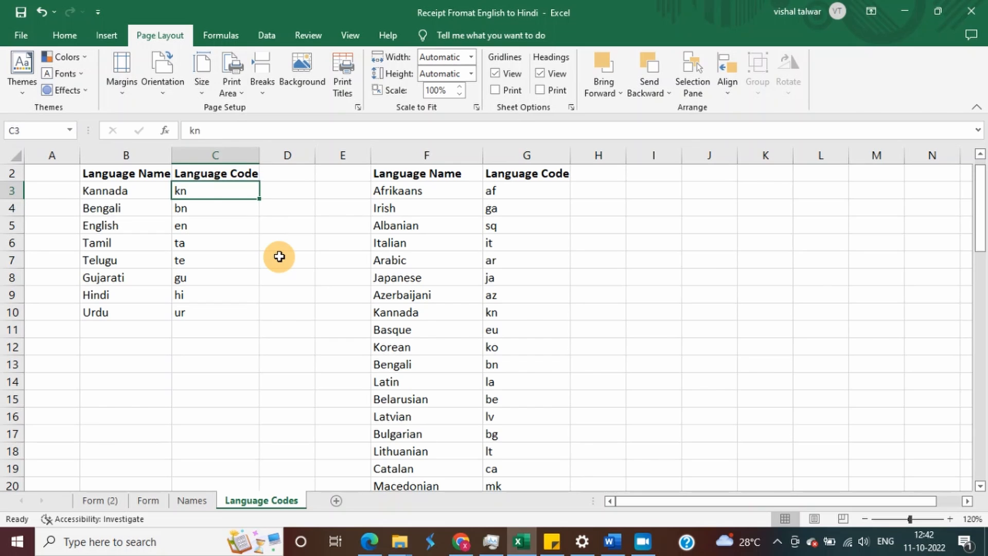
pyautogui.press('Right')
pyautogui.press('Right')
pyautogui.press('Right')
pyautogui.press('Right')
pyautogui.hotkey('ctrl', 'Down')
pyautogui.hotkey('ctrl', 'Up')
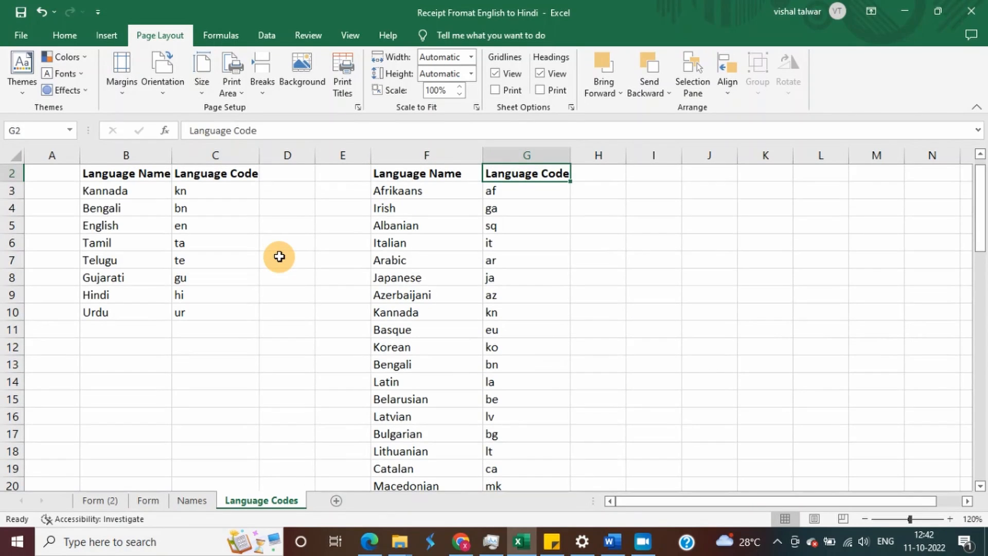
pyautogui.press('Left')
pyautogui.press('Left')
pyautogui.press('Up')
pyautogui.press('Left')
pyautogui.press('Left')
pyautogui.press('Down')
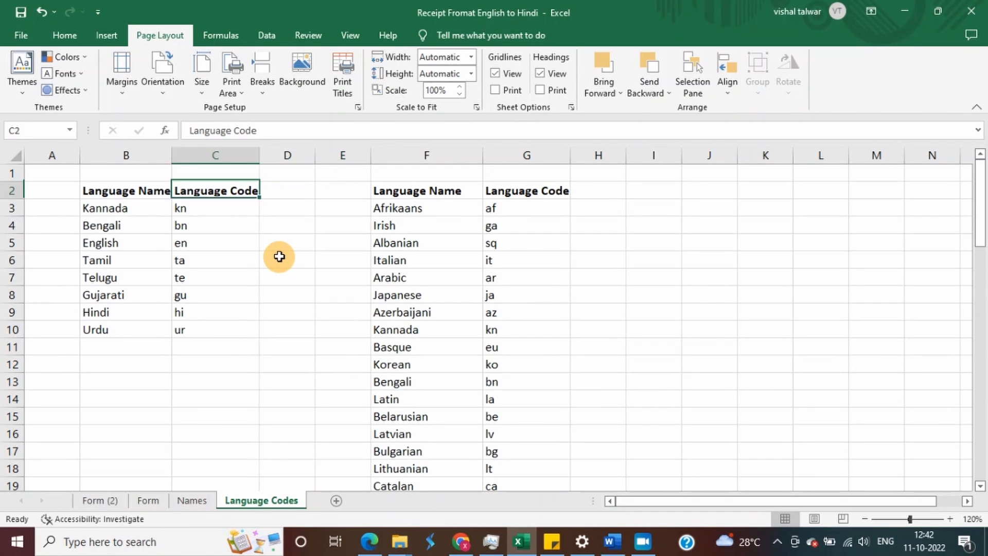
pyautogui.press('Left')
pyautogui.press('Right')
pyautogui.press('Left')
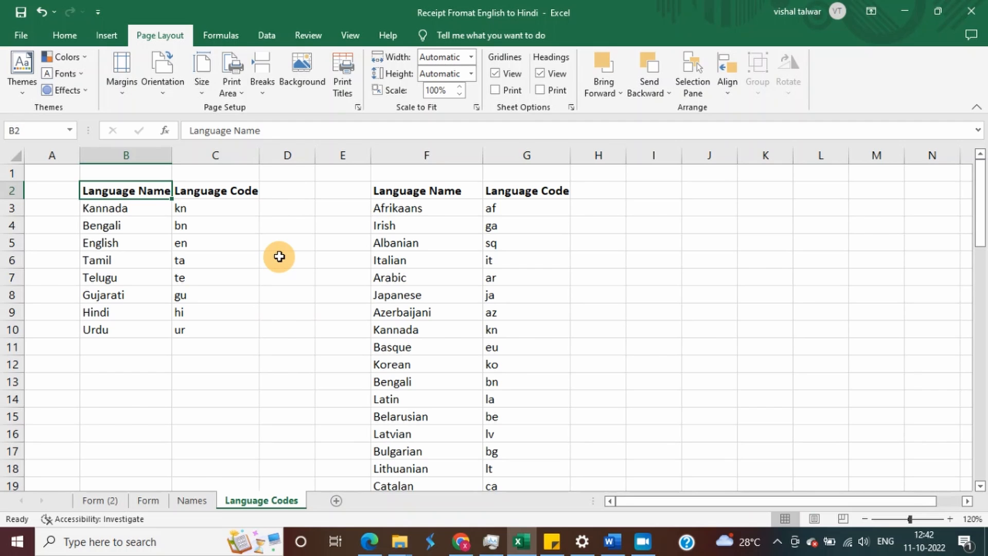
# Step: Look through the Form (2), Form, Names and Language Codes sheets, and return to Form (2)
pyautogui.click(116, 499)
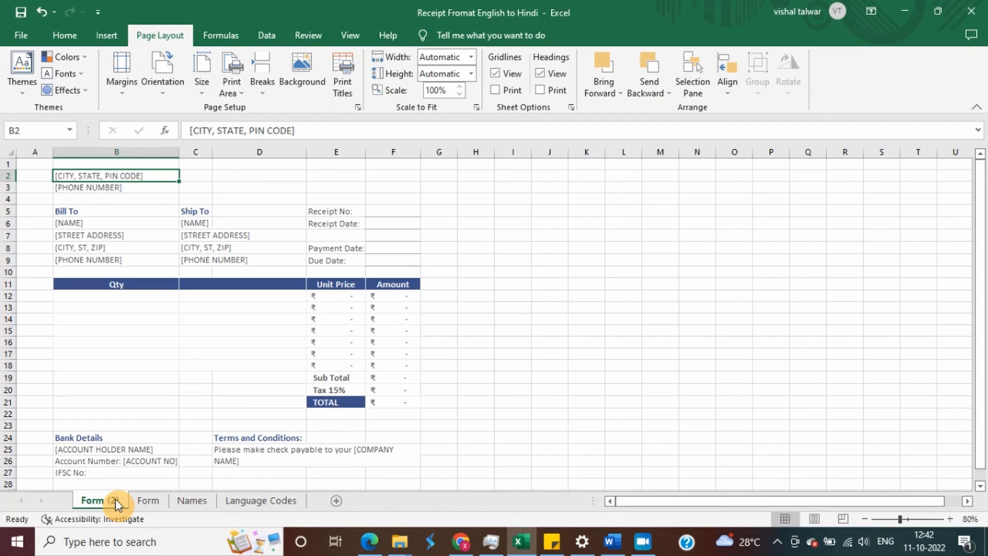
pyautogui.click(144, 500)
pyautogui.click(181, 503)
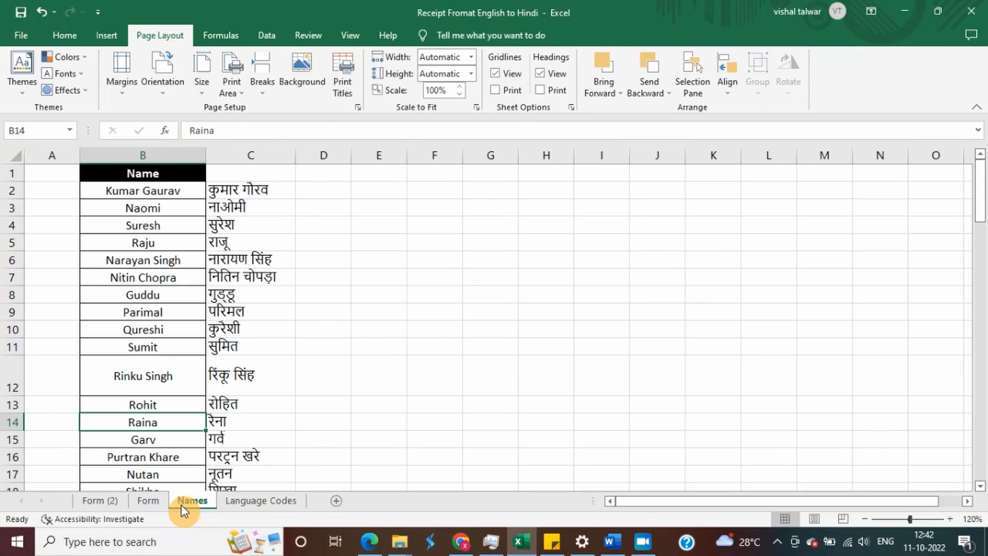
pyautogui.click(239, 500)
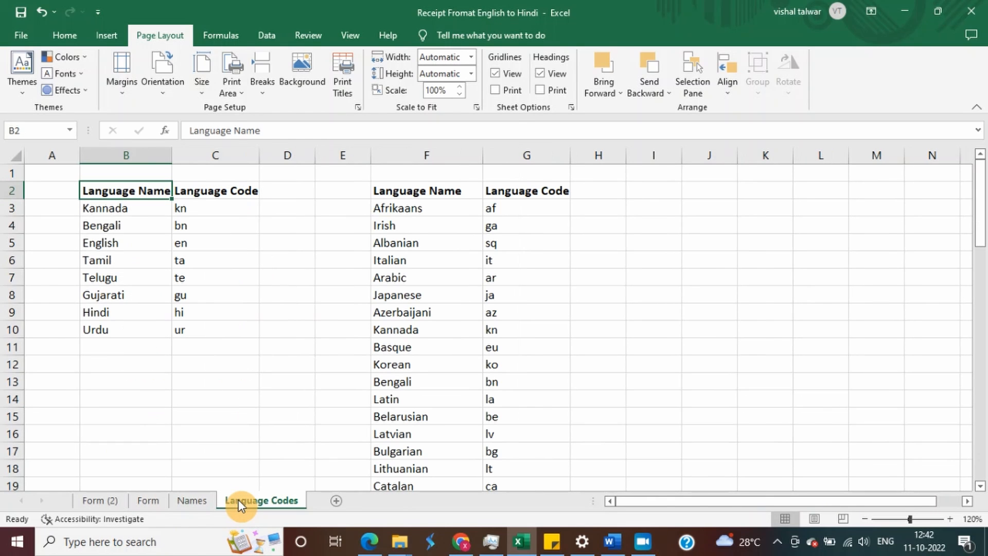
pyautogui.click(119, 501)
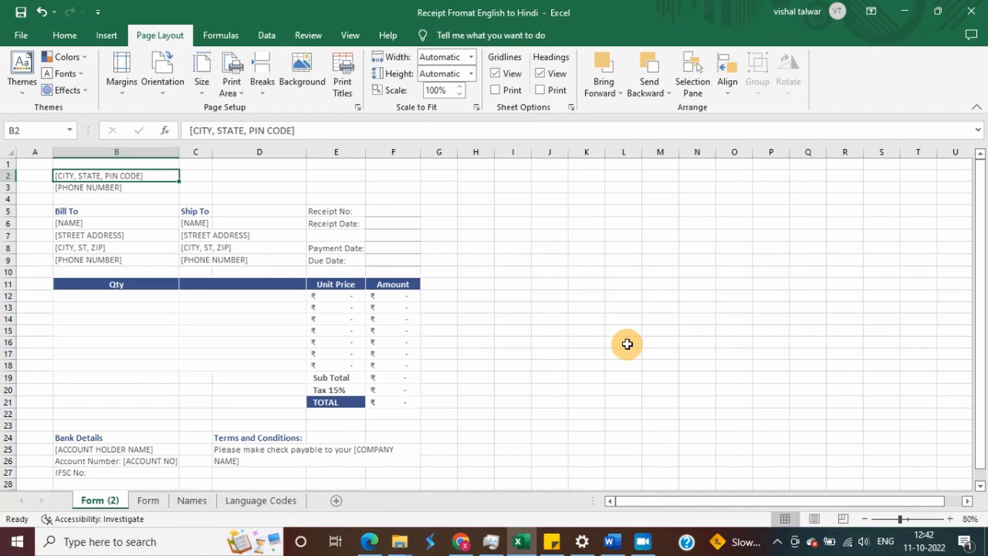